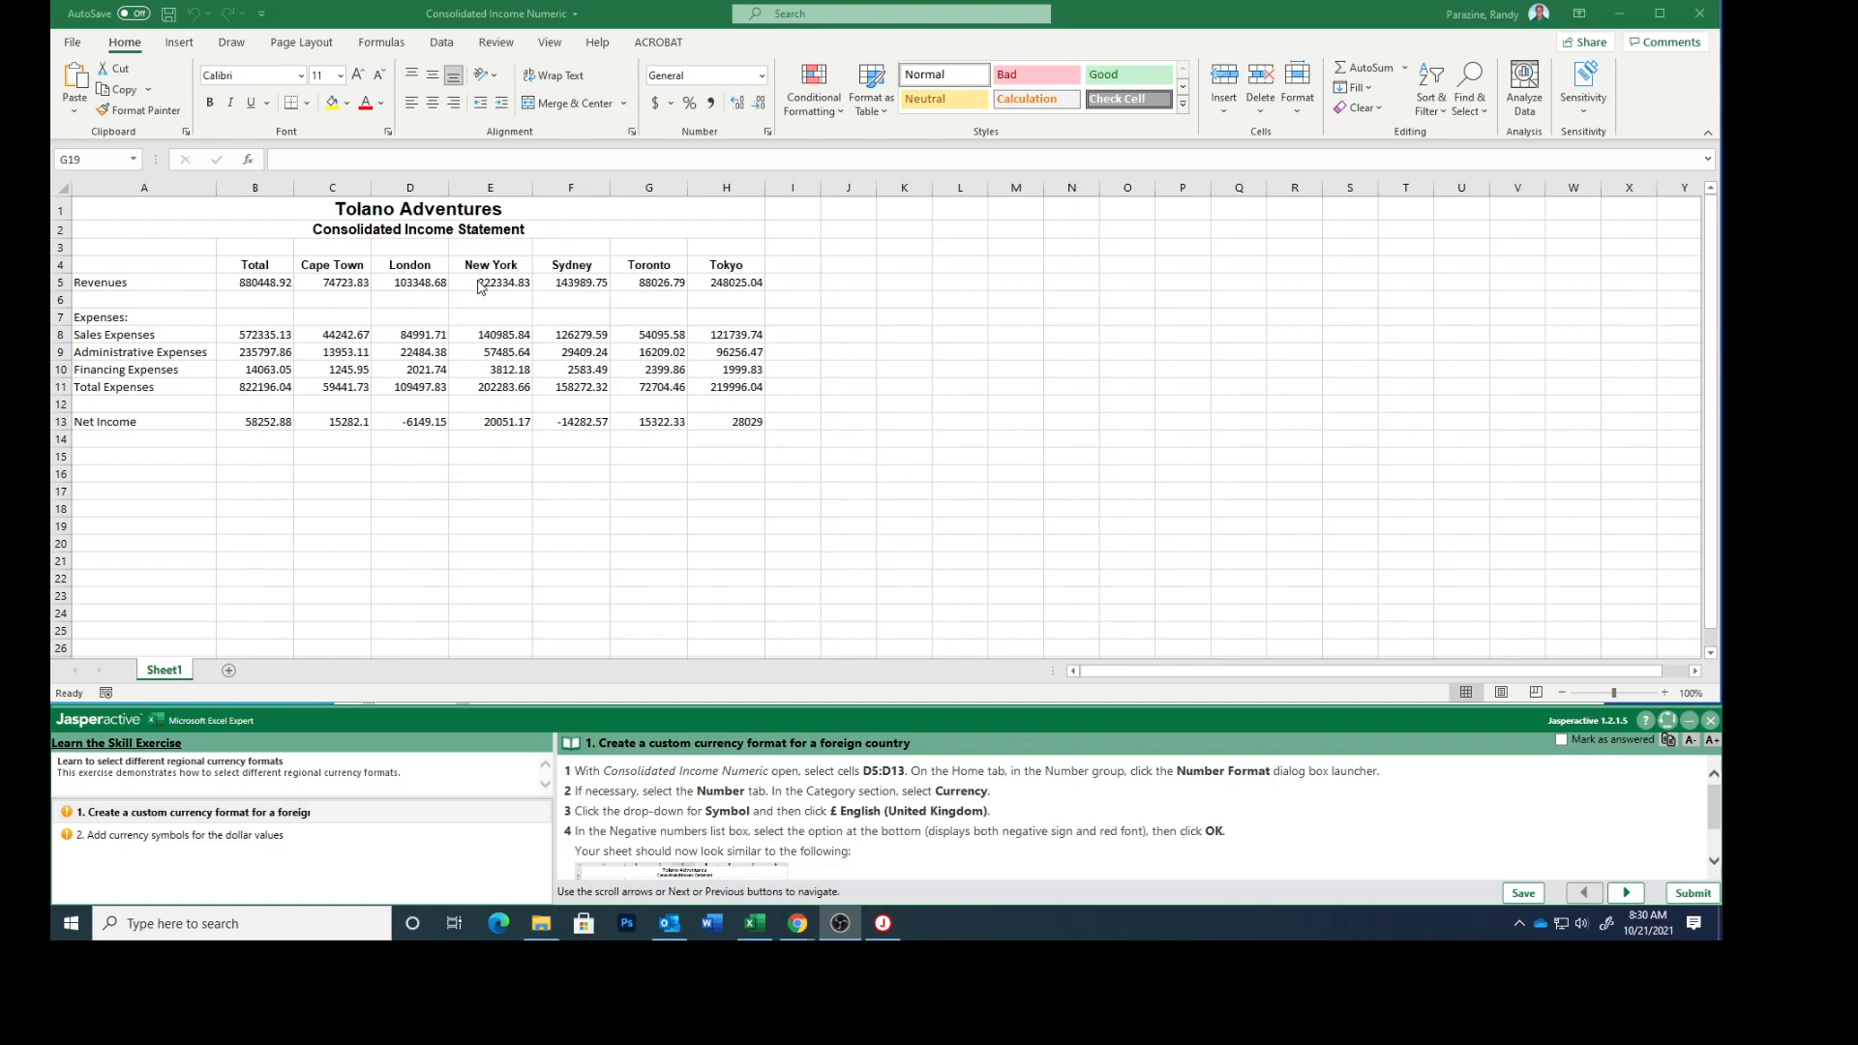
- Choose the Currency number format with the £ English (United Kingdom) symbol for the London figures in D5:D13
click(413, 283)
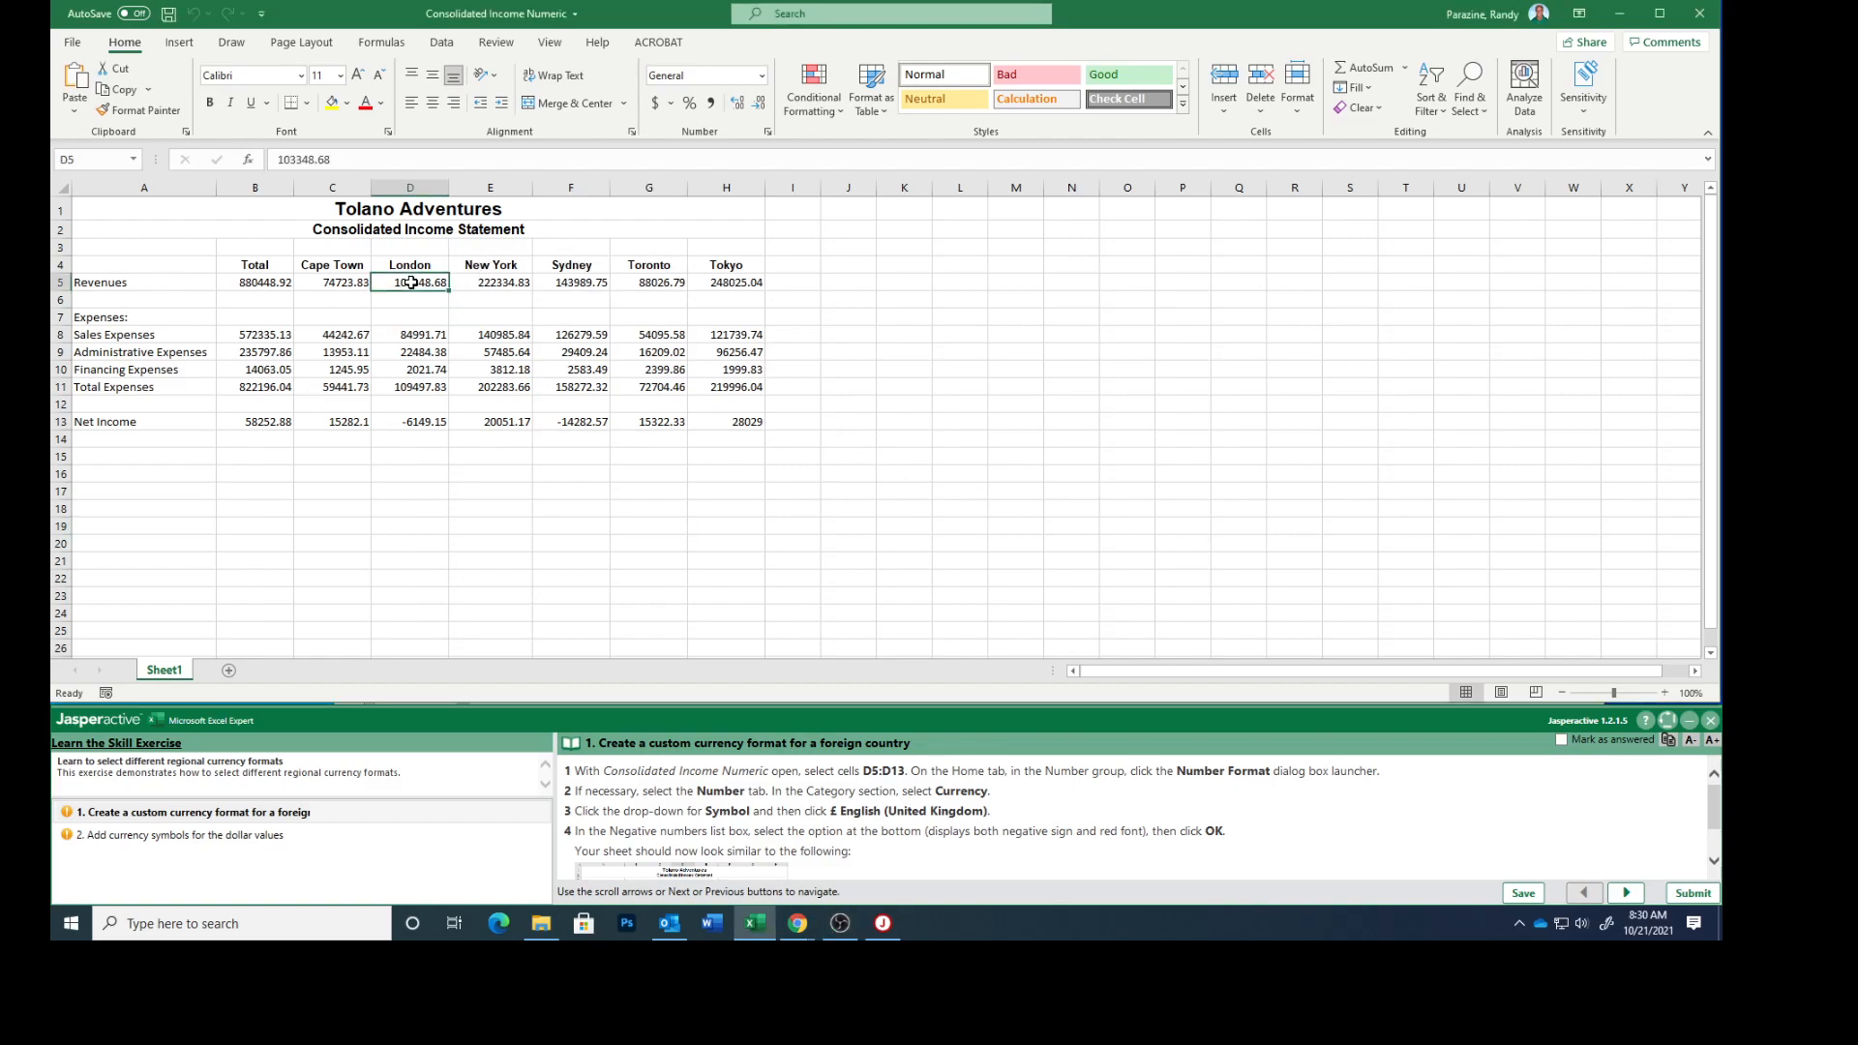
drag(412, 282, 408, 425)
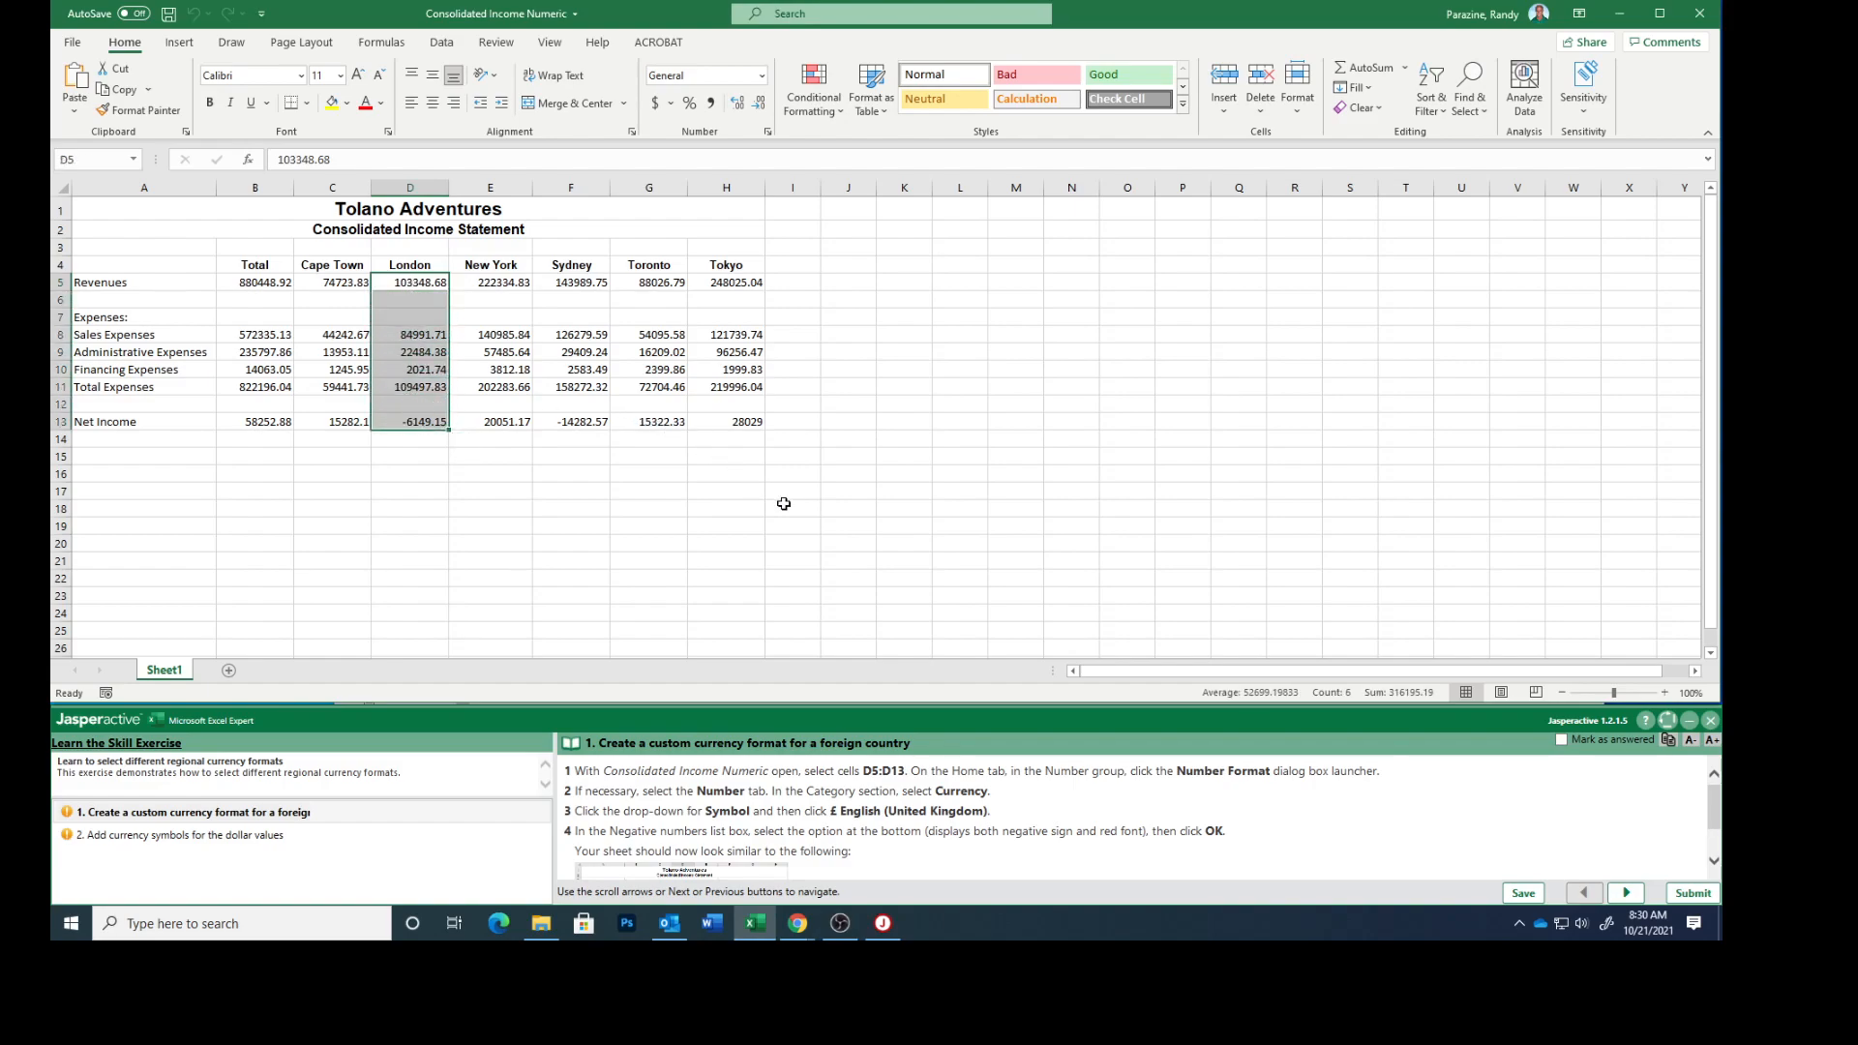
click(768, 132)
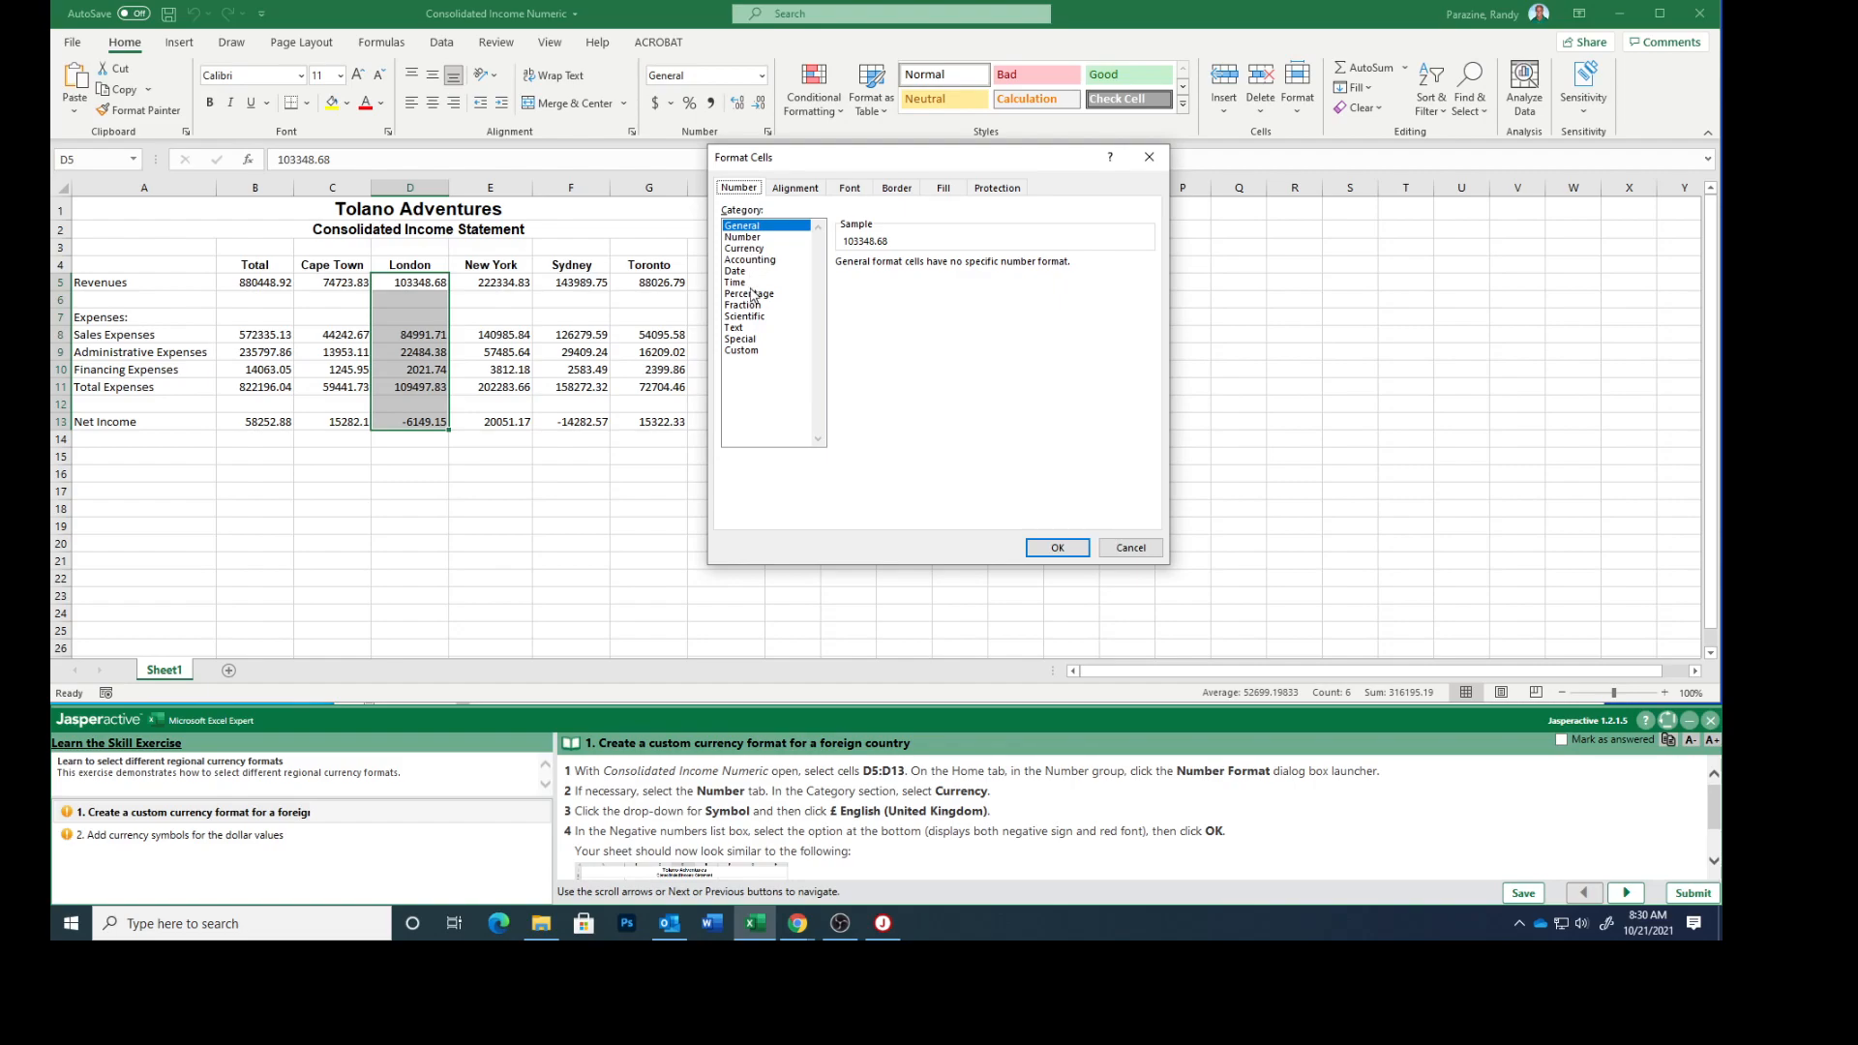
click(747, 249)
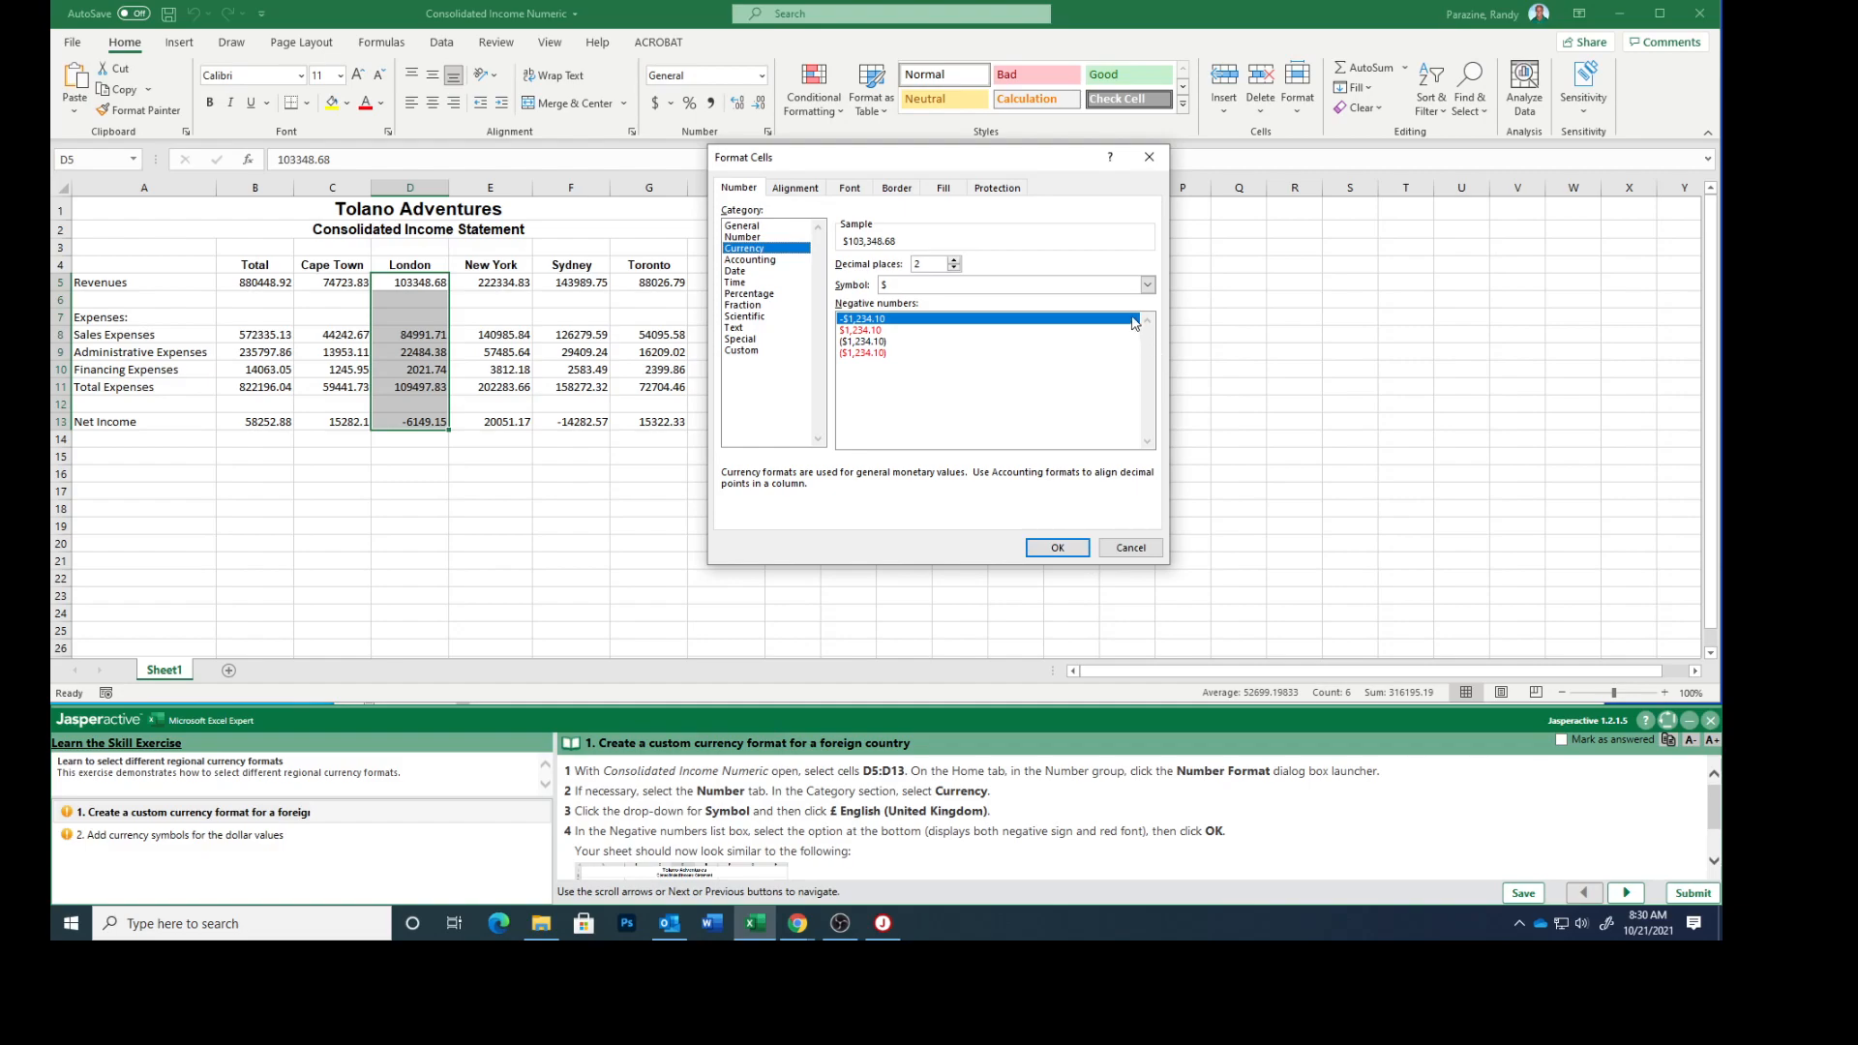
click(1147, 288)
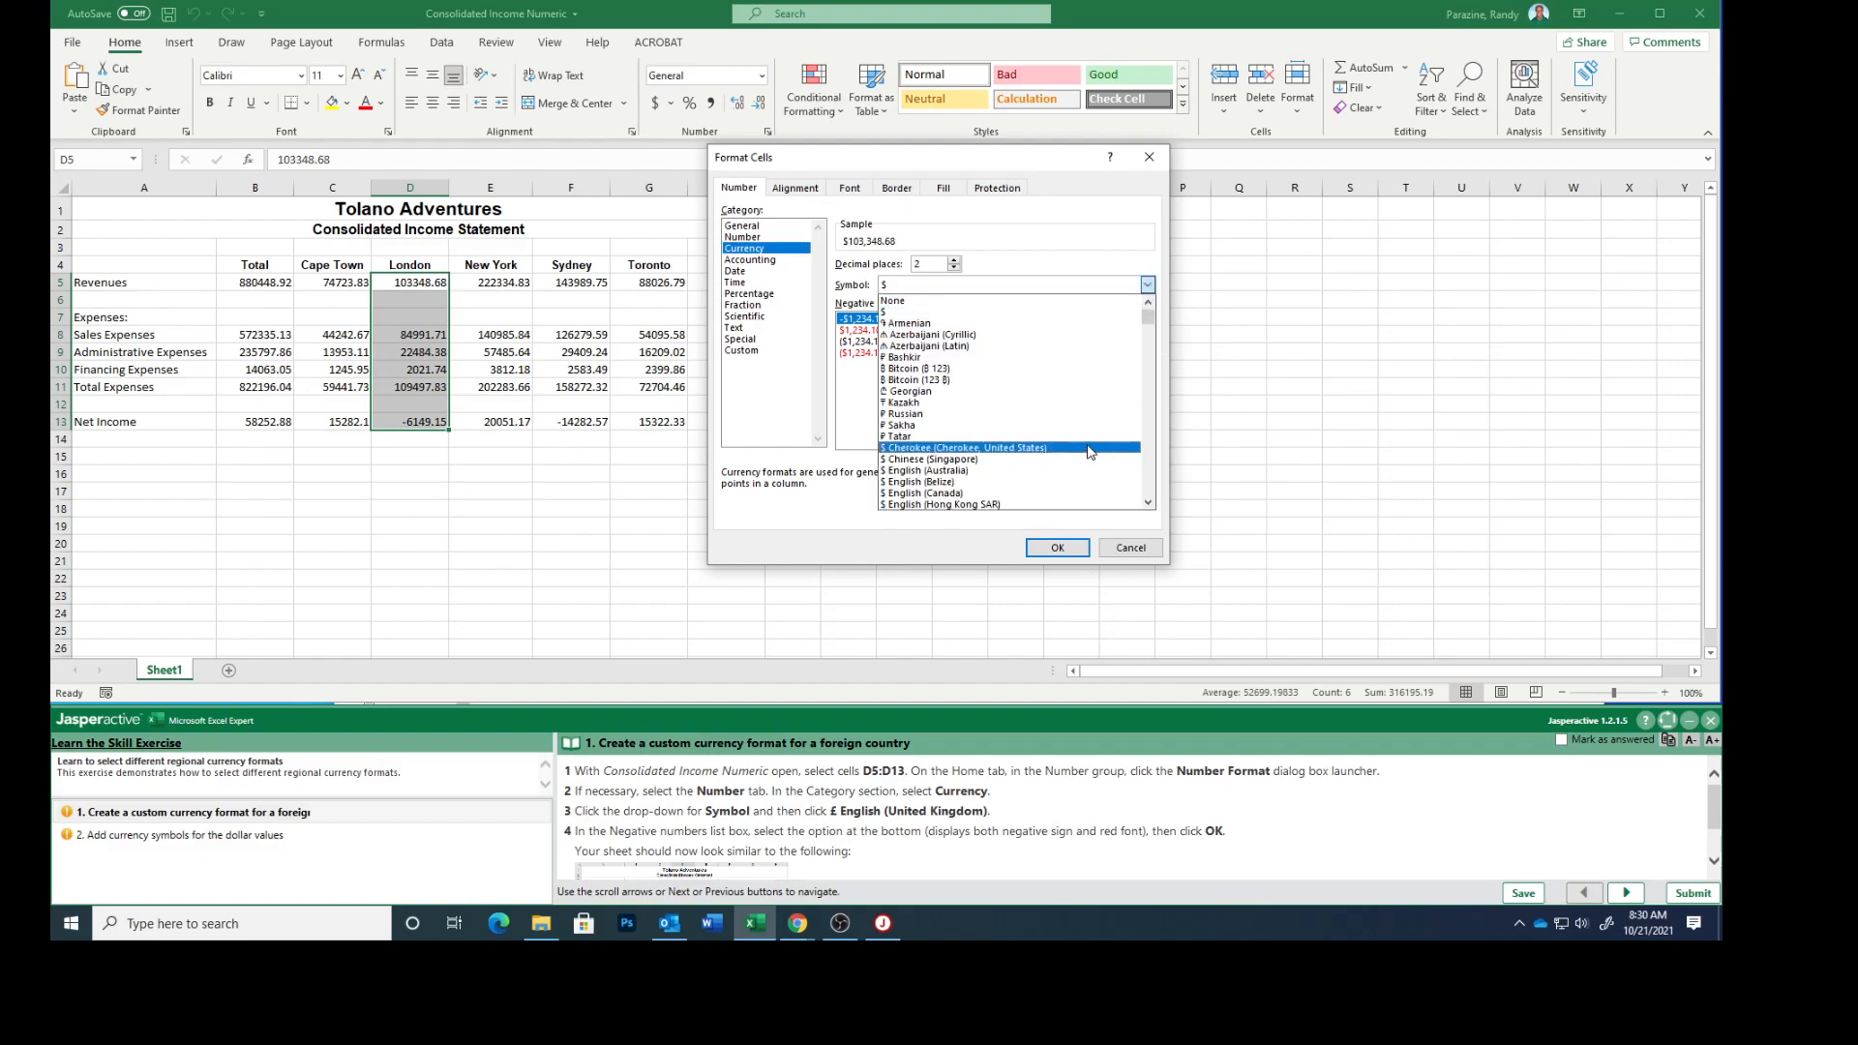
scroll(1052, 414, down, 3)
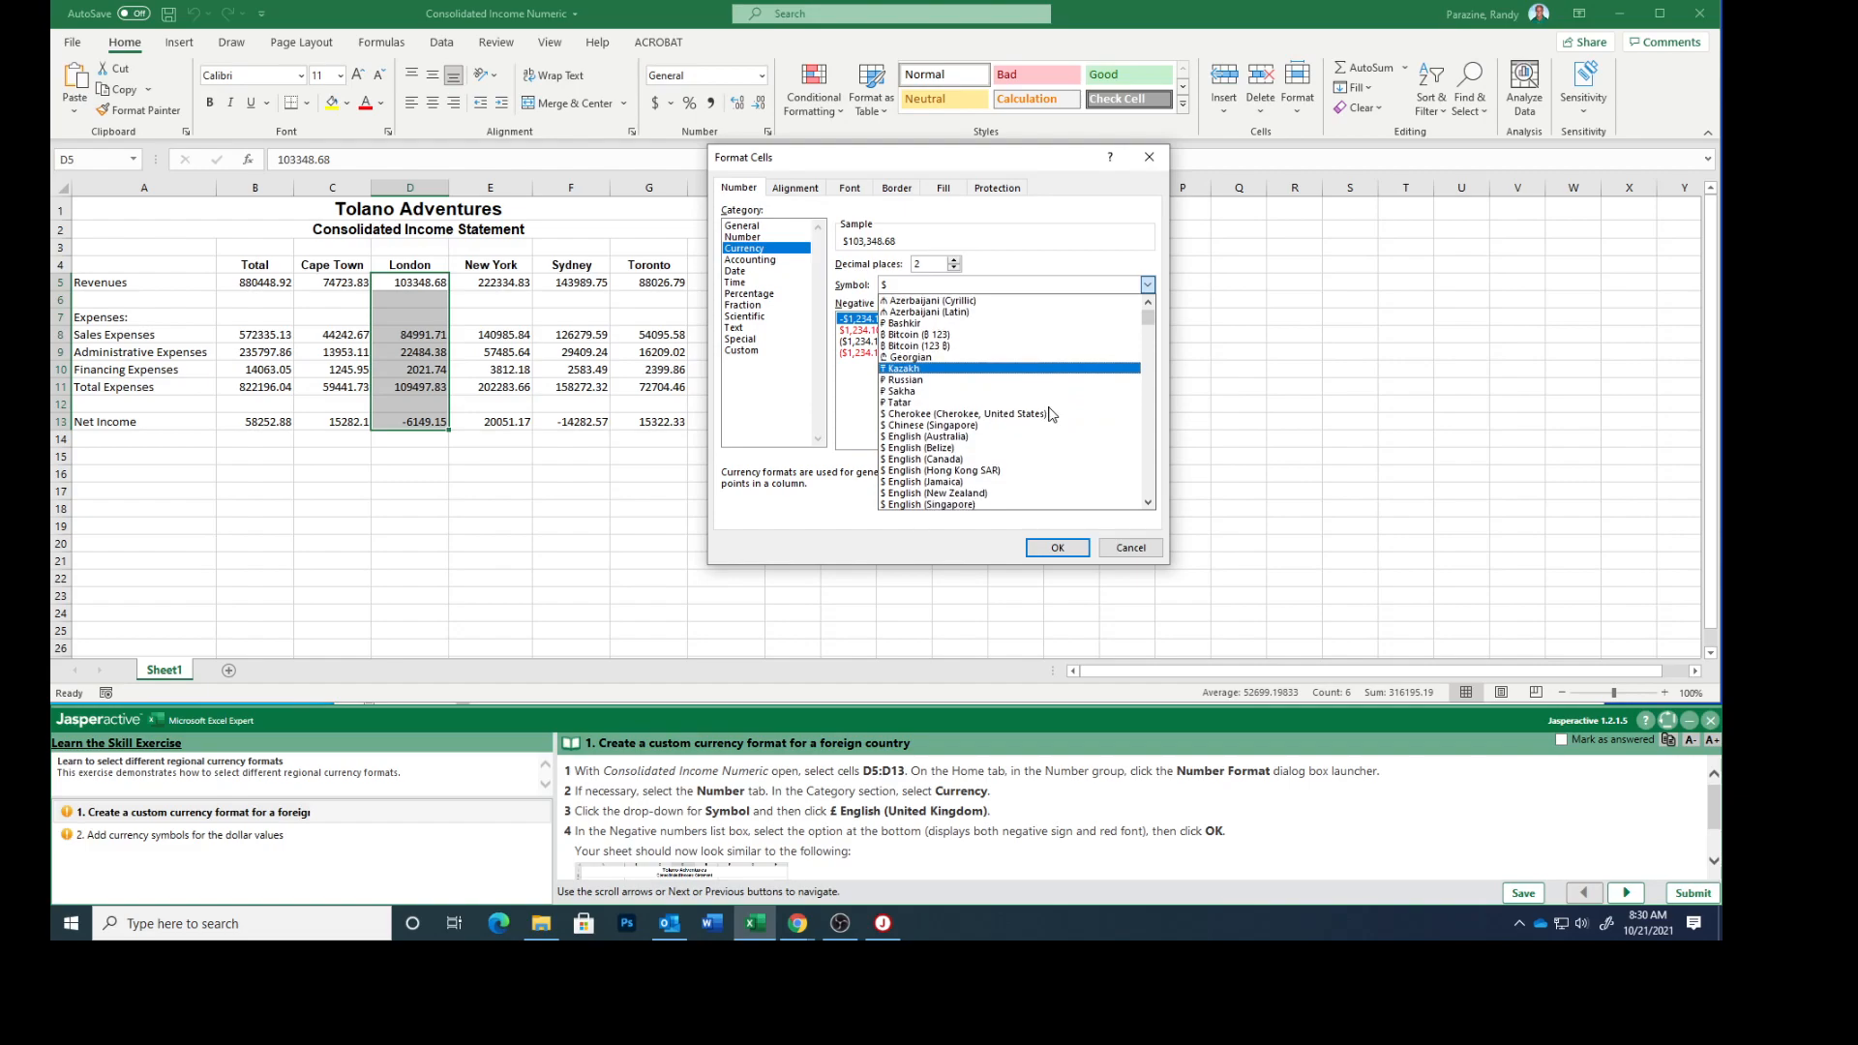
scroll(1052, 414, down, 8)
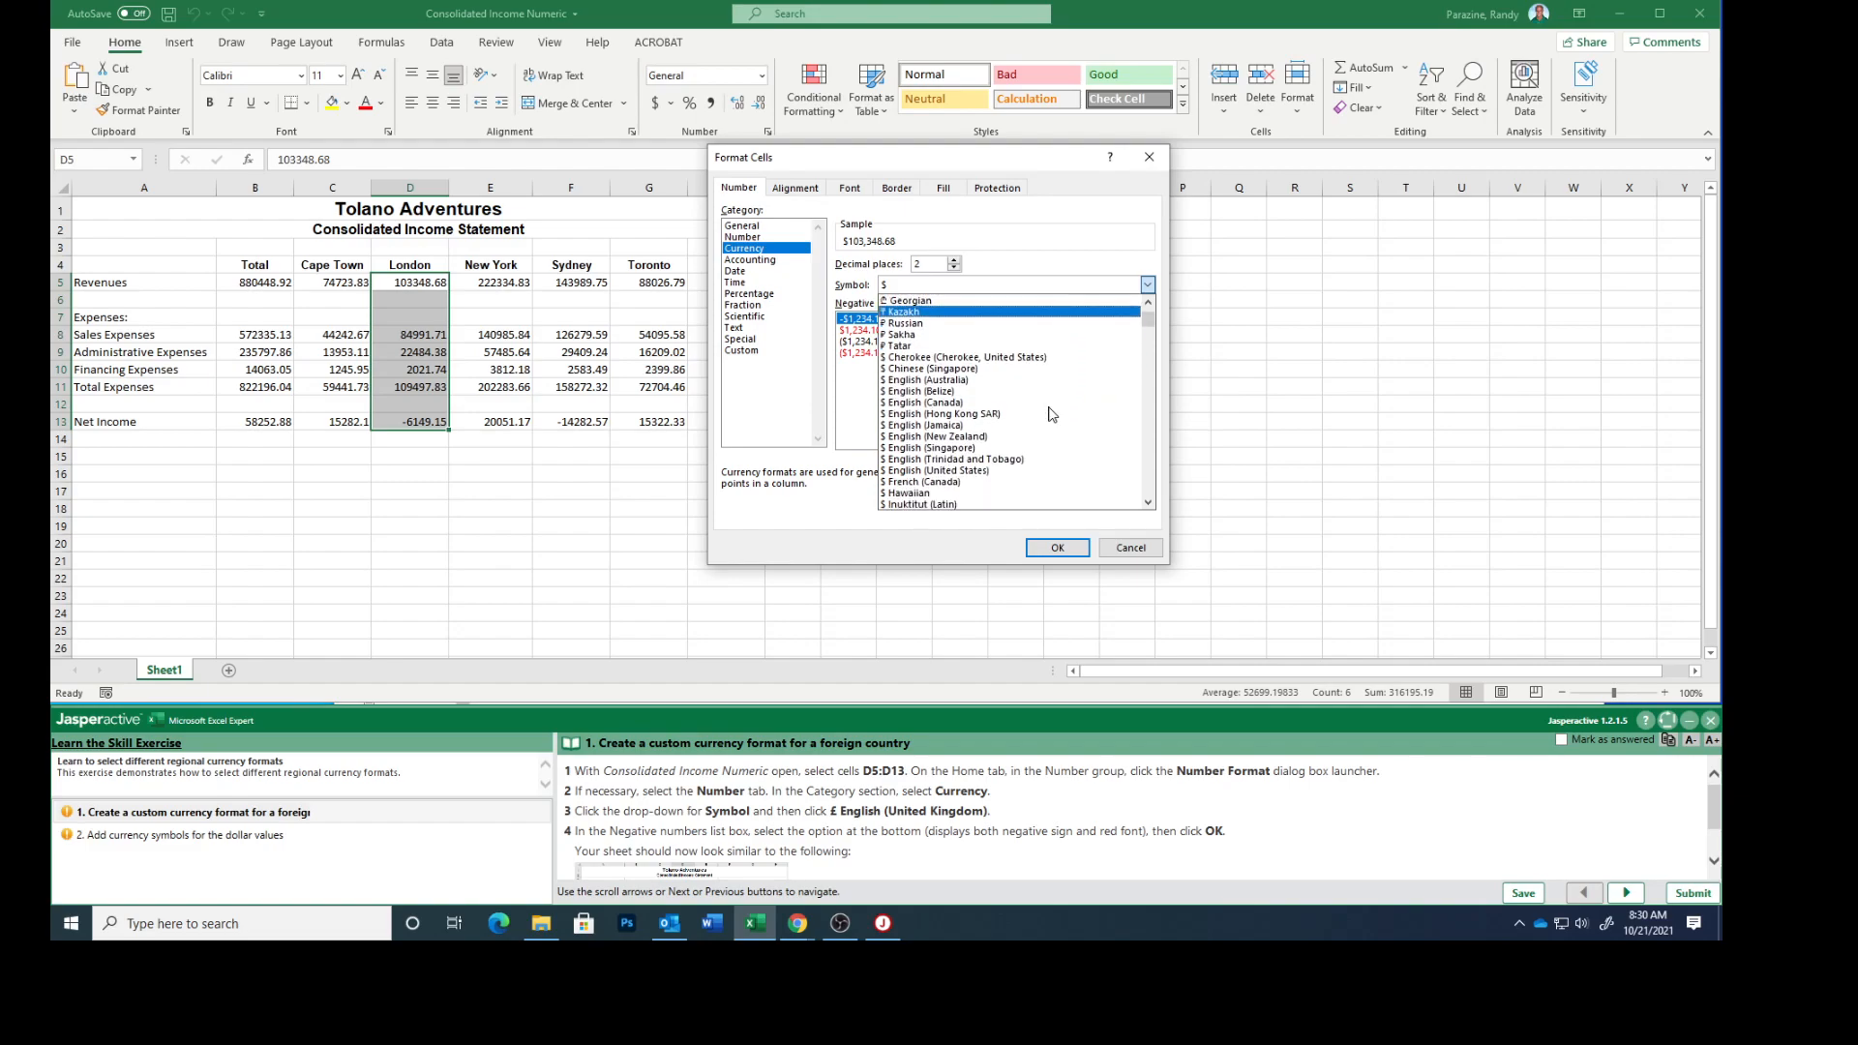
scroll(1052, 414, down, 3)
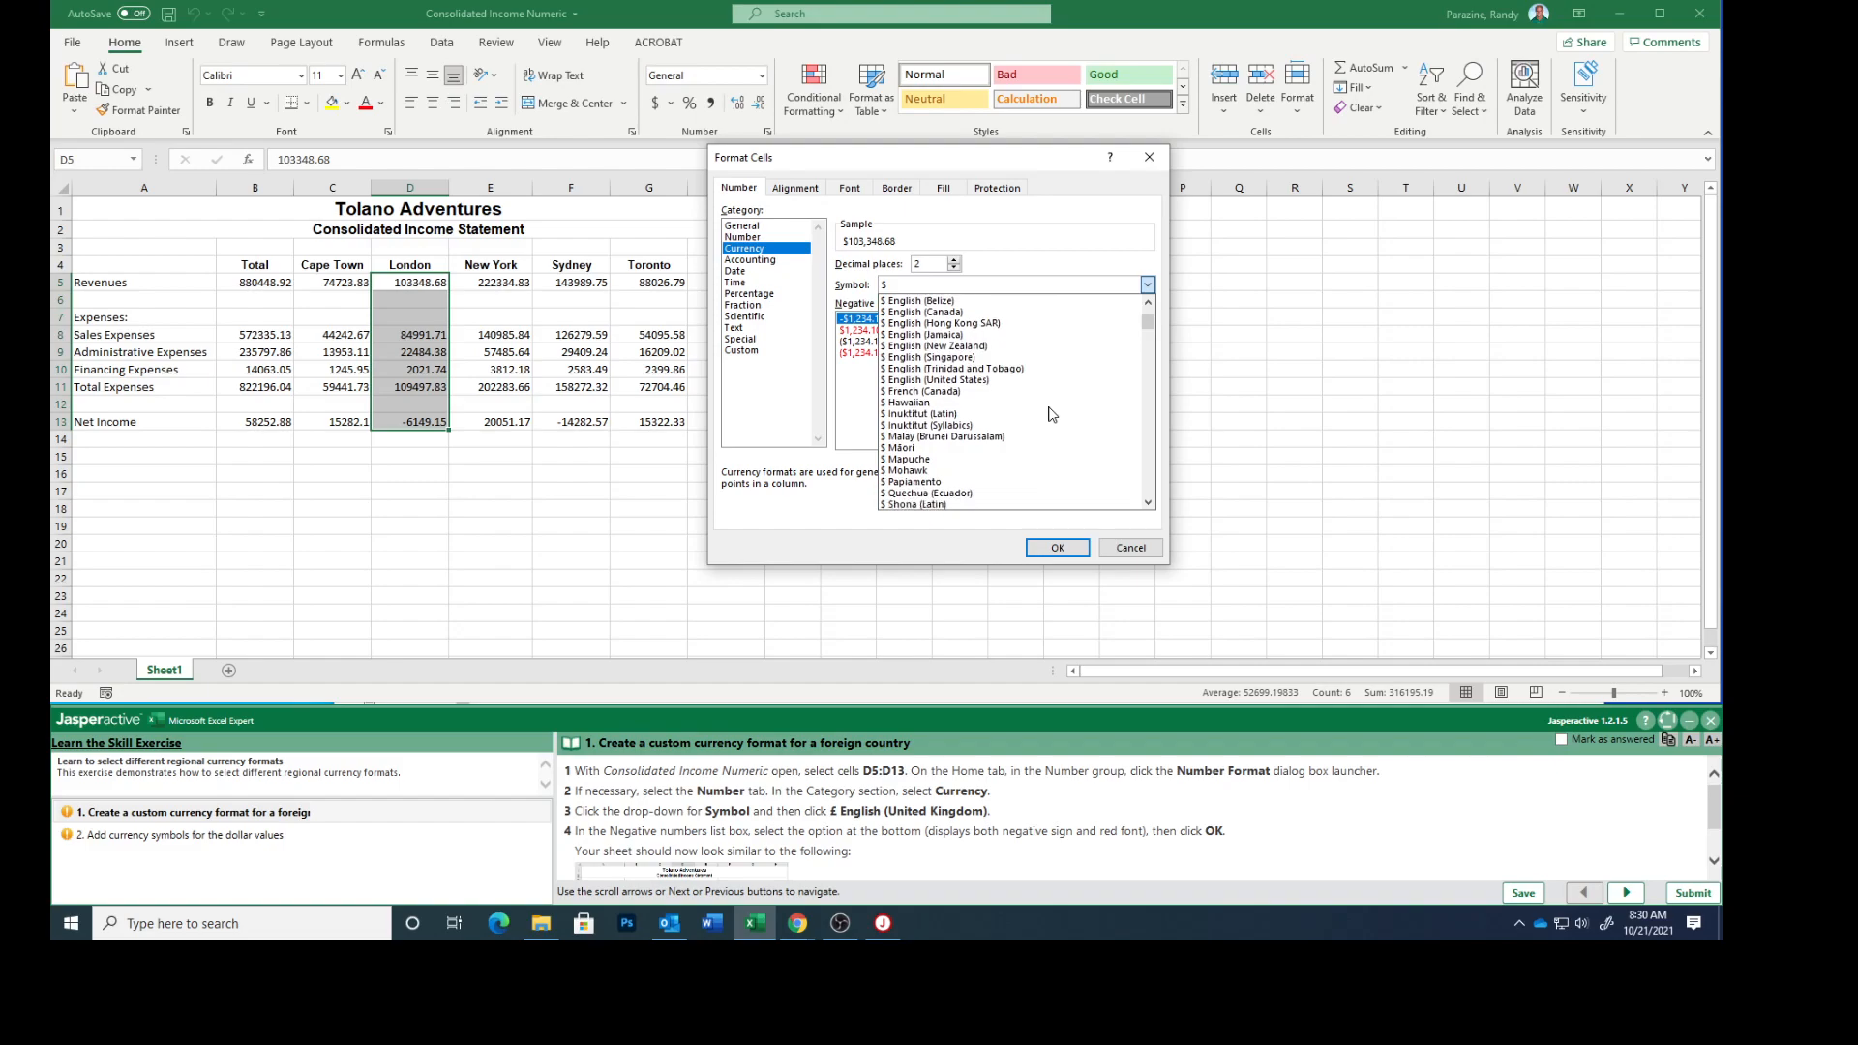
scroll(1052, 414, down, 4)
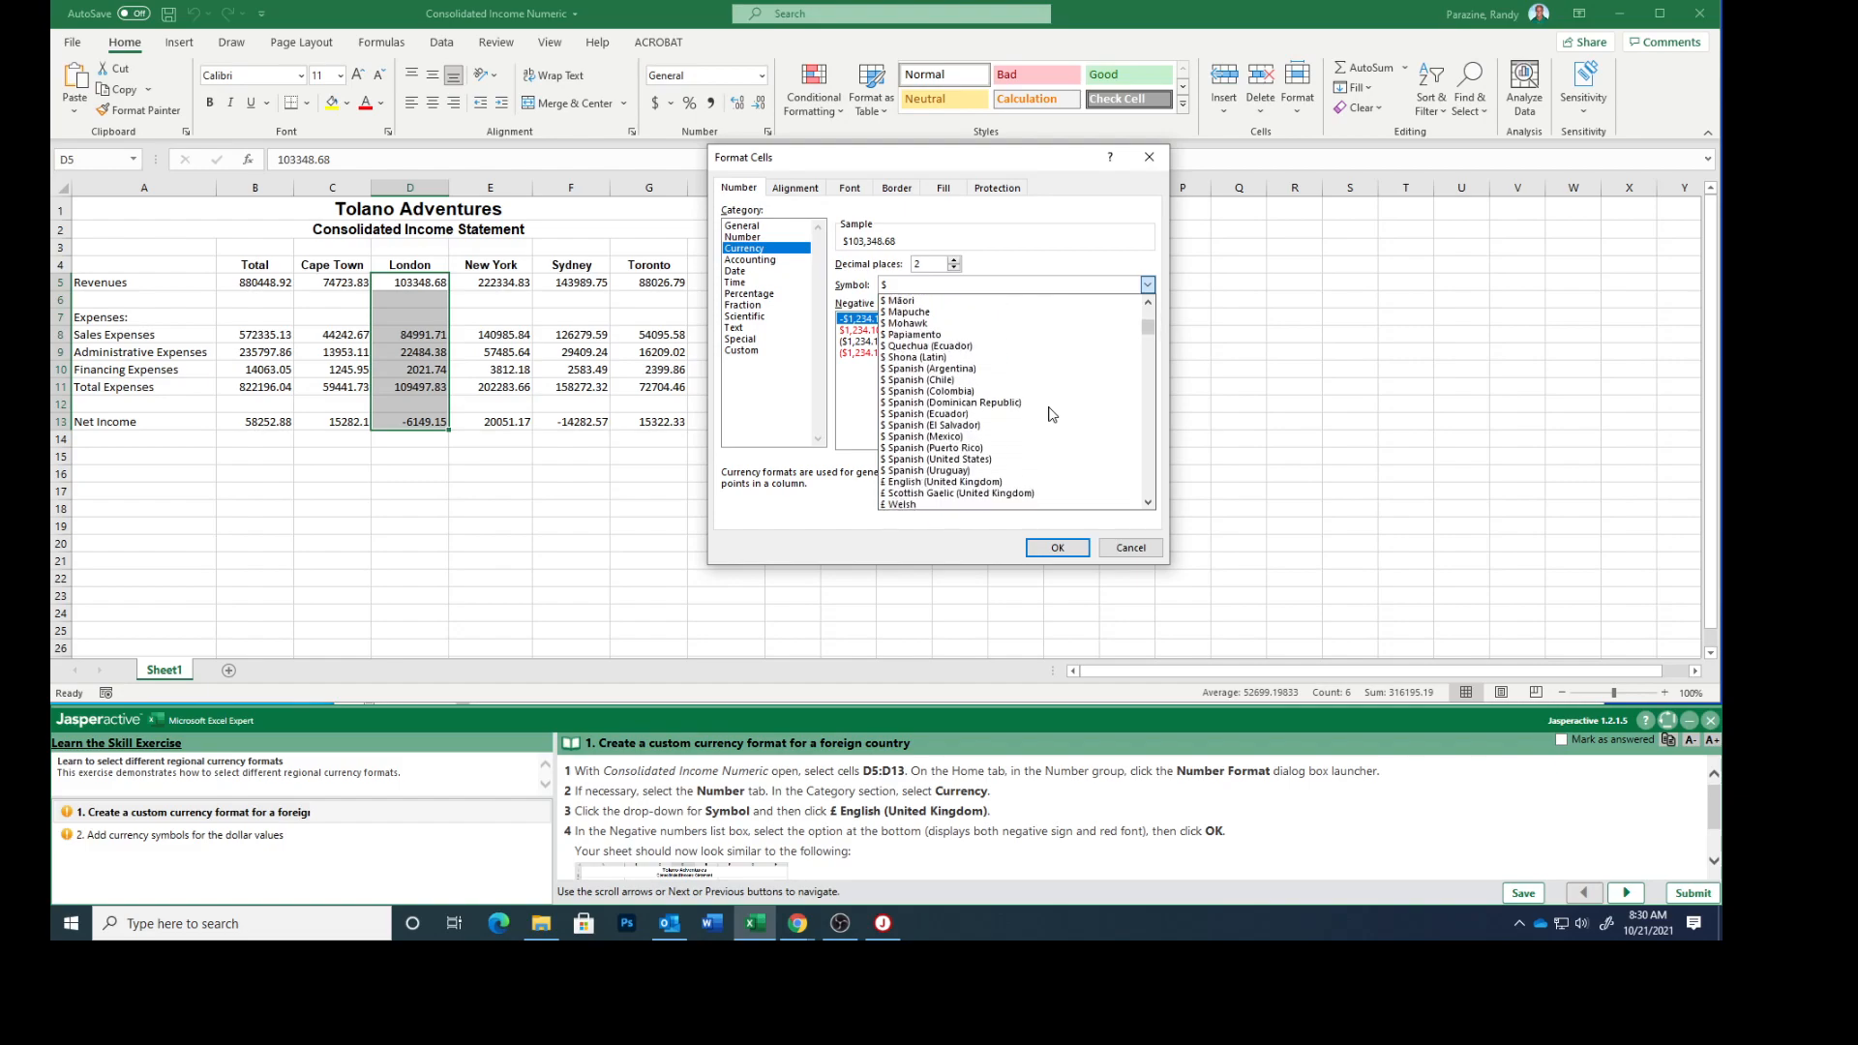
scroll(1052, 414, down, 1)
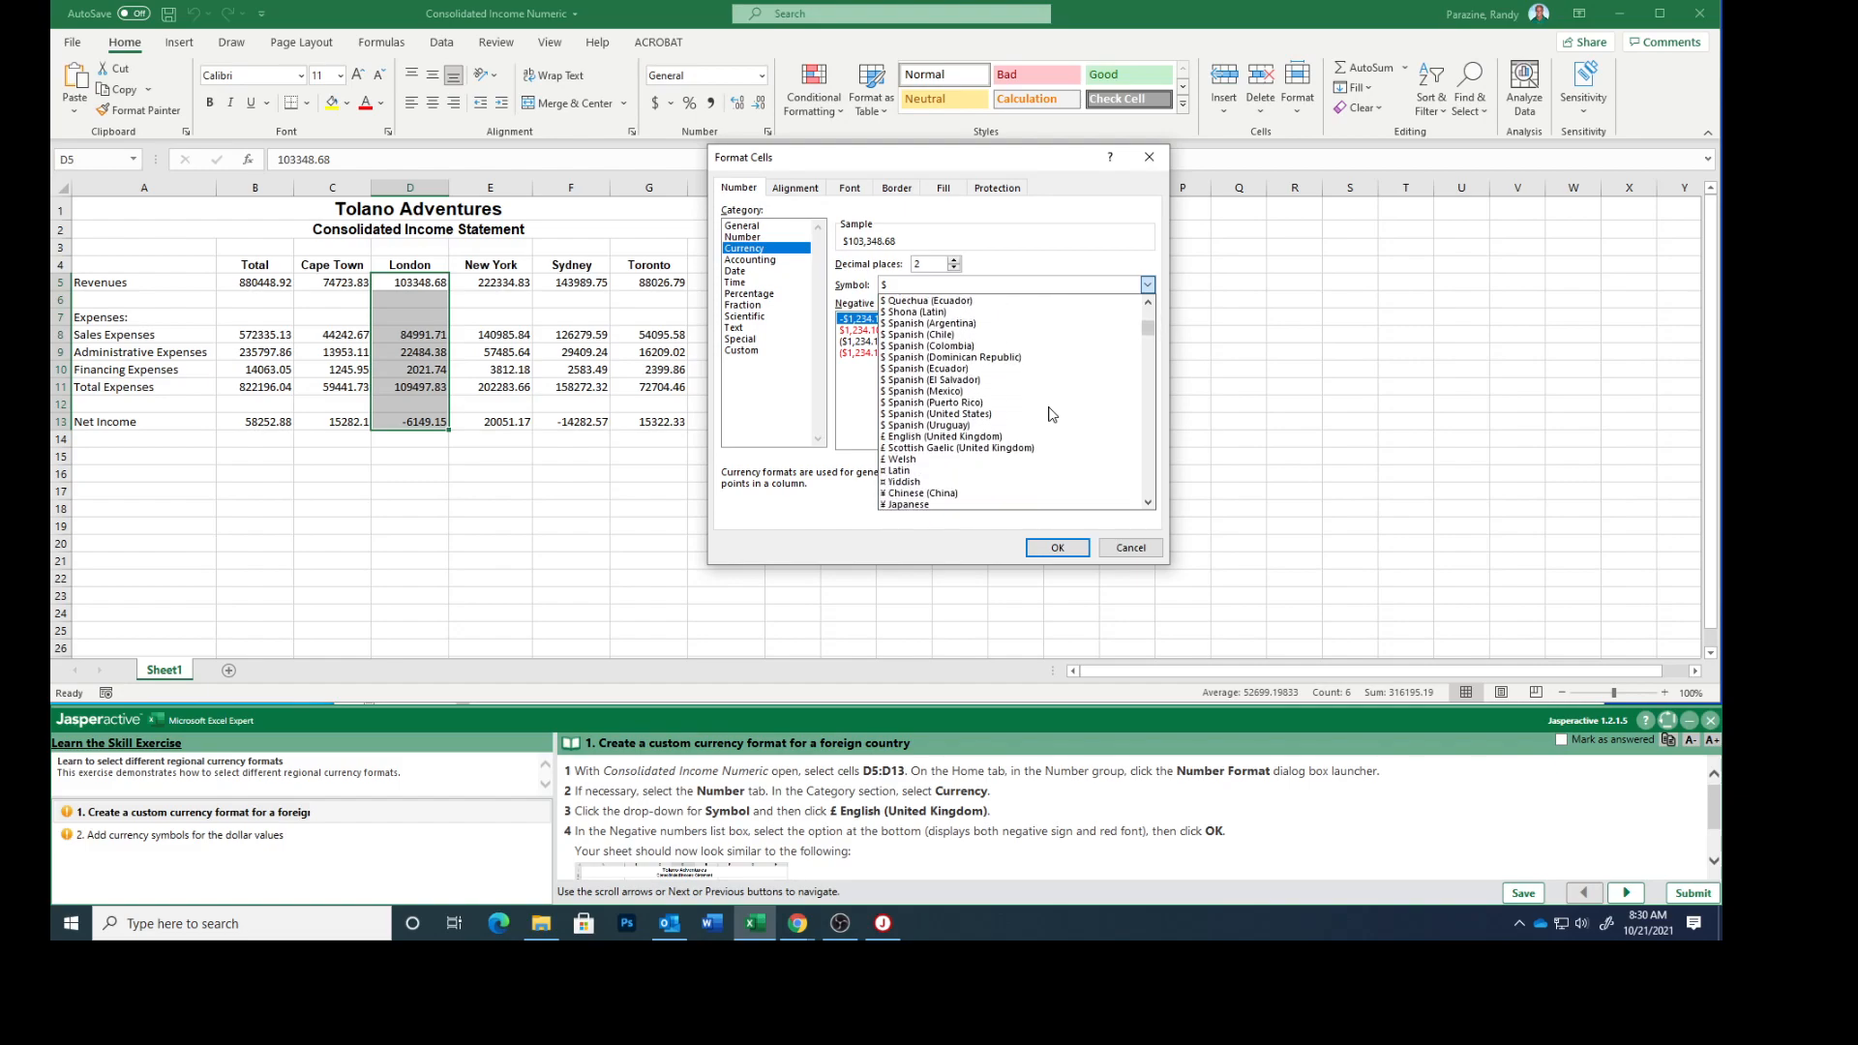
click(949, 438)
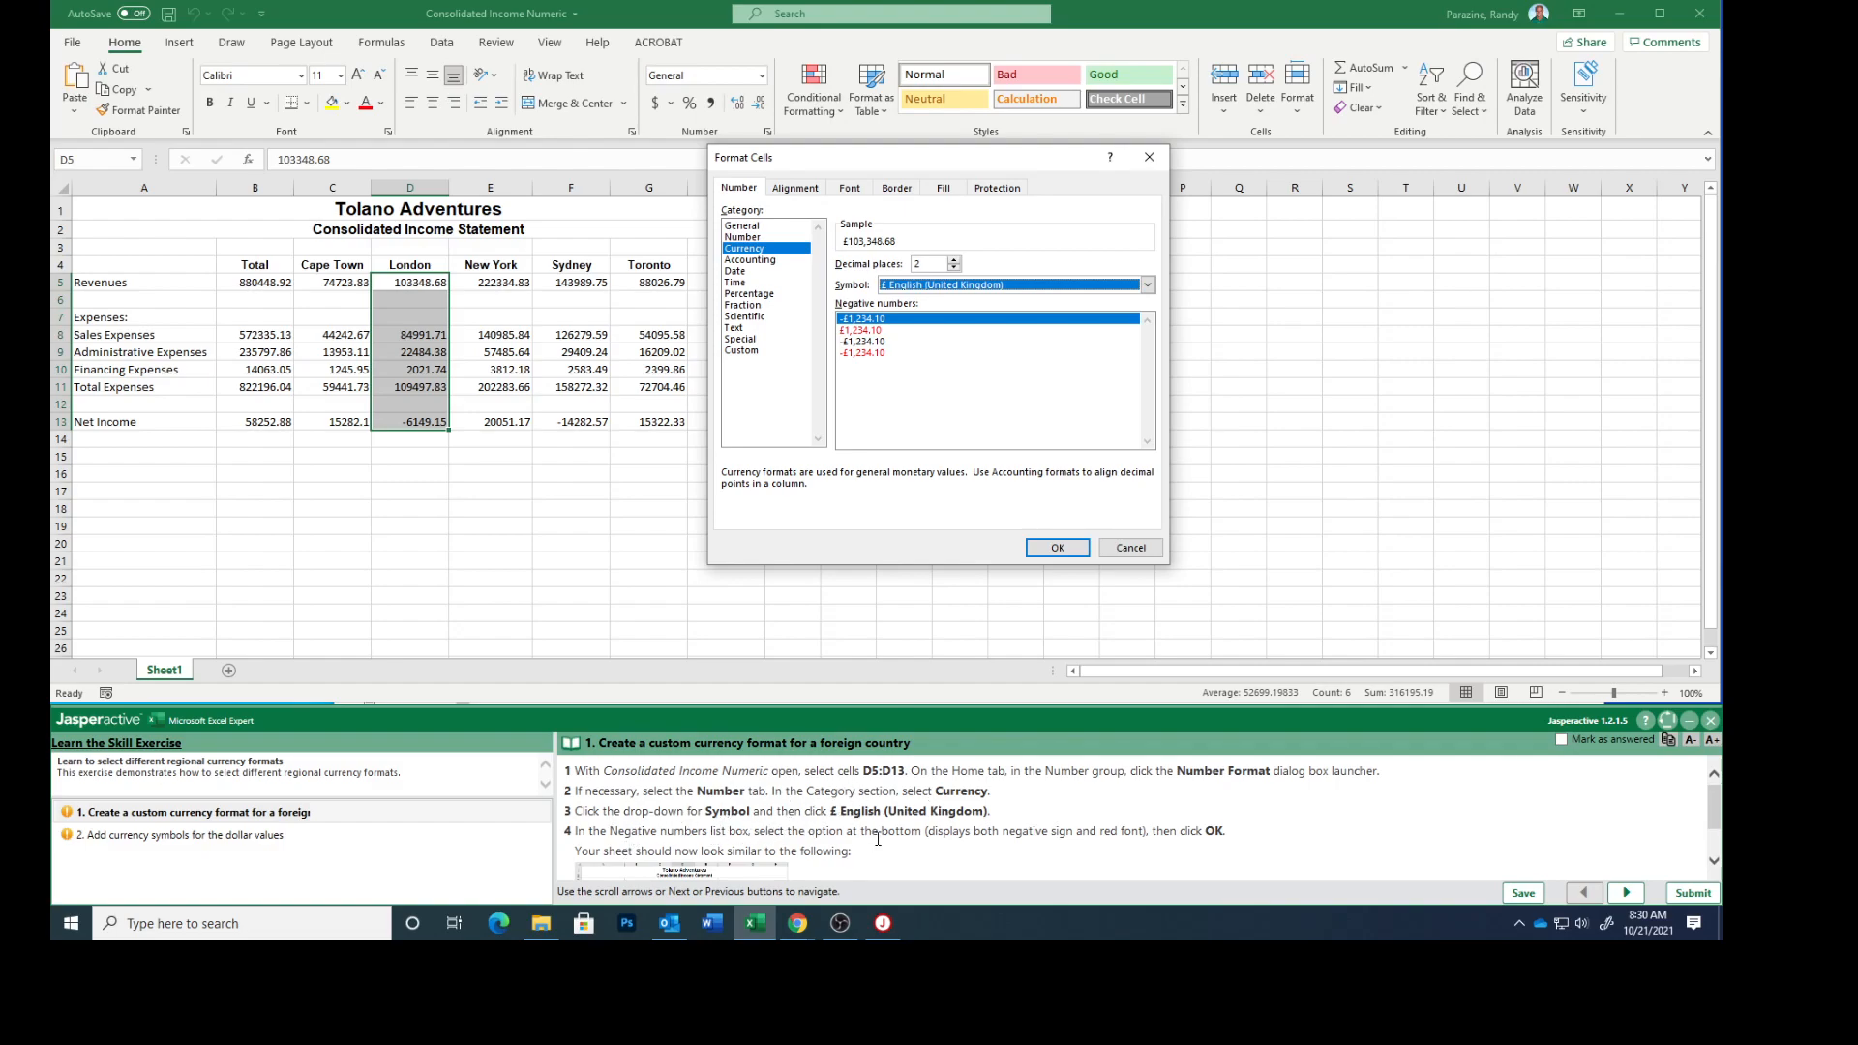
- Set negative London values to the red style with a minus sign, -£1,234.10, and apply the format
scroll(911, 836, down, 1)
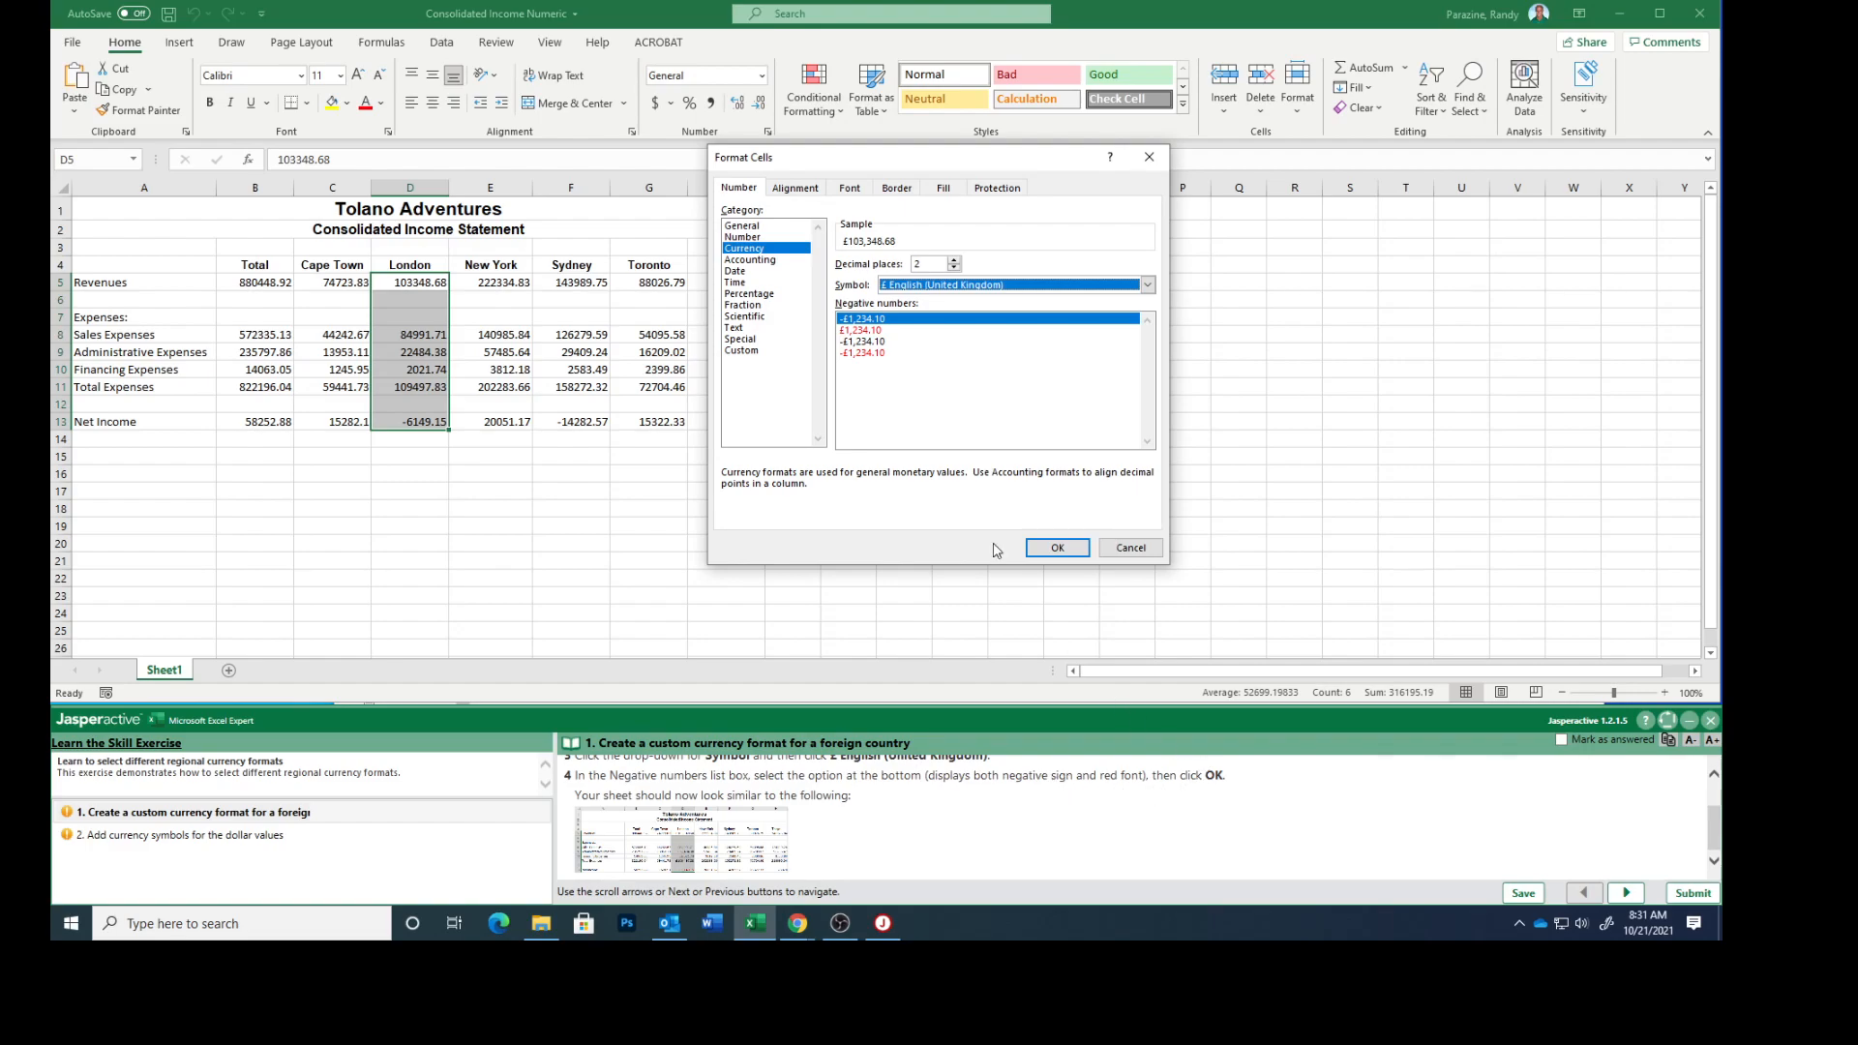
click(861, 353)
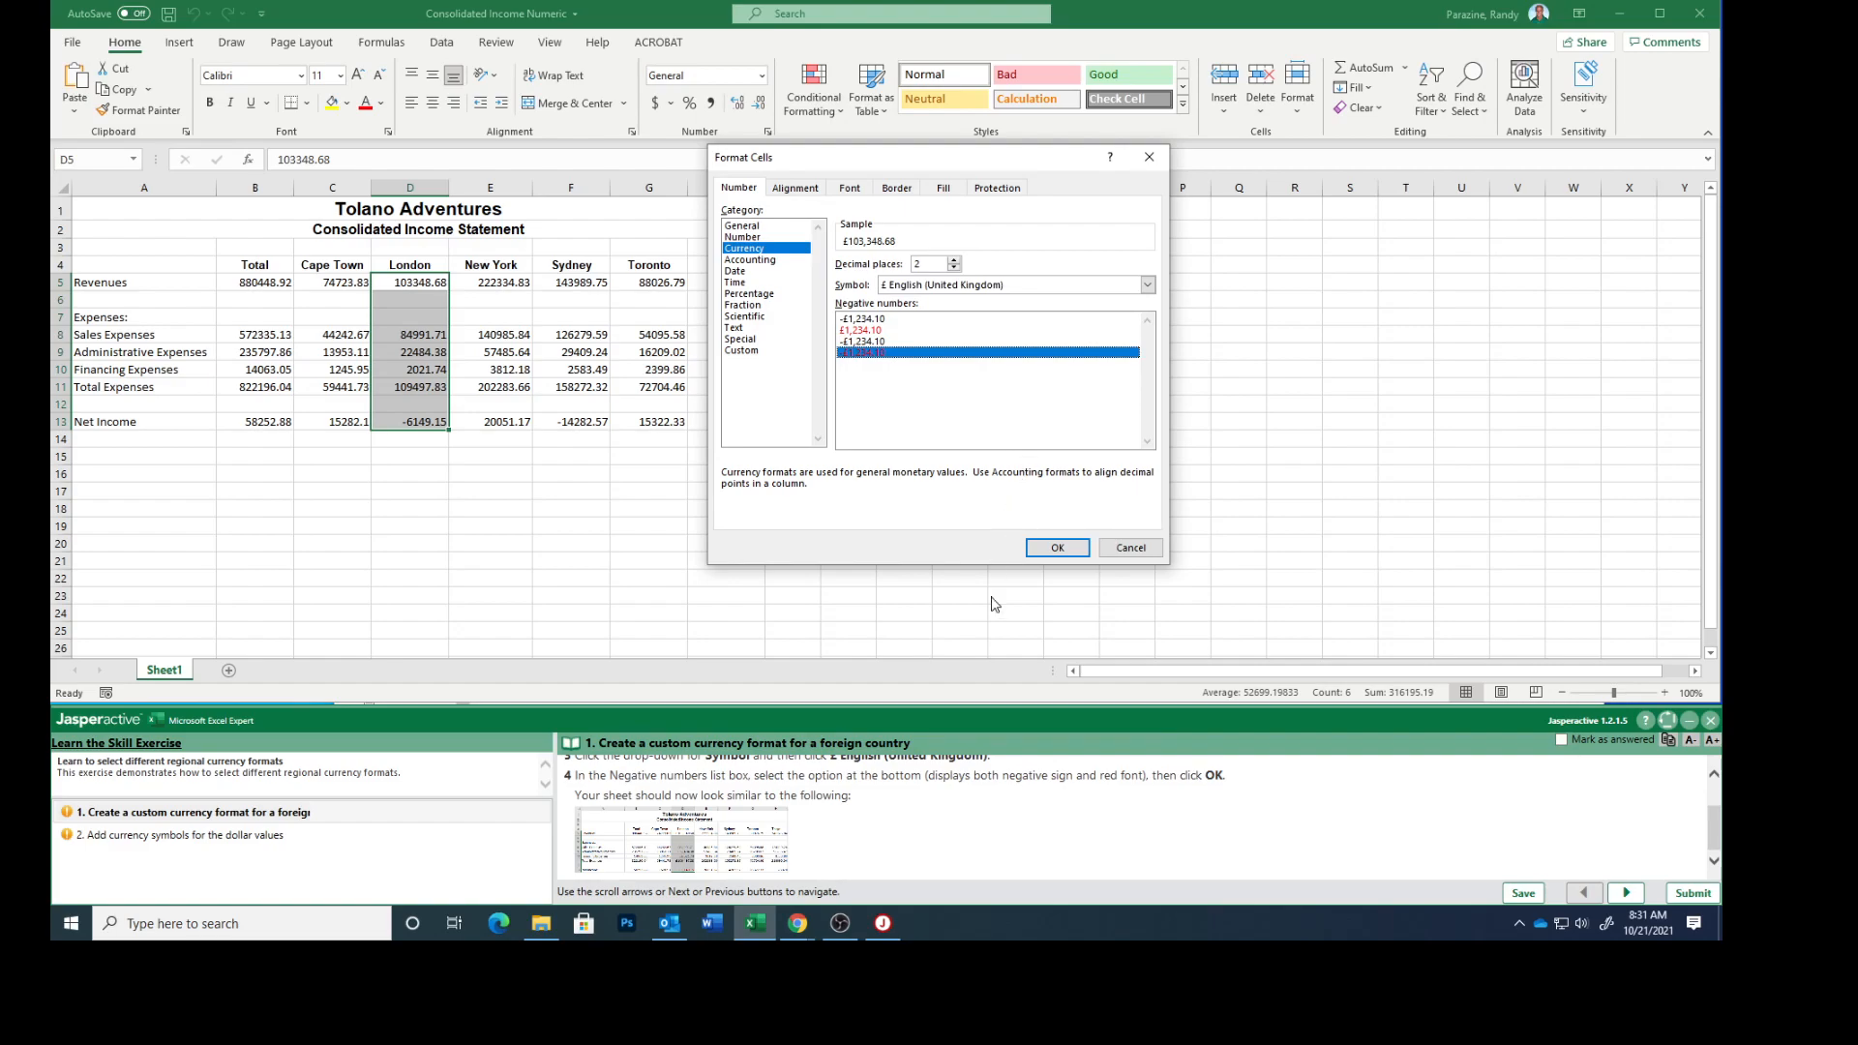
click(1057, 548)
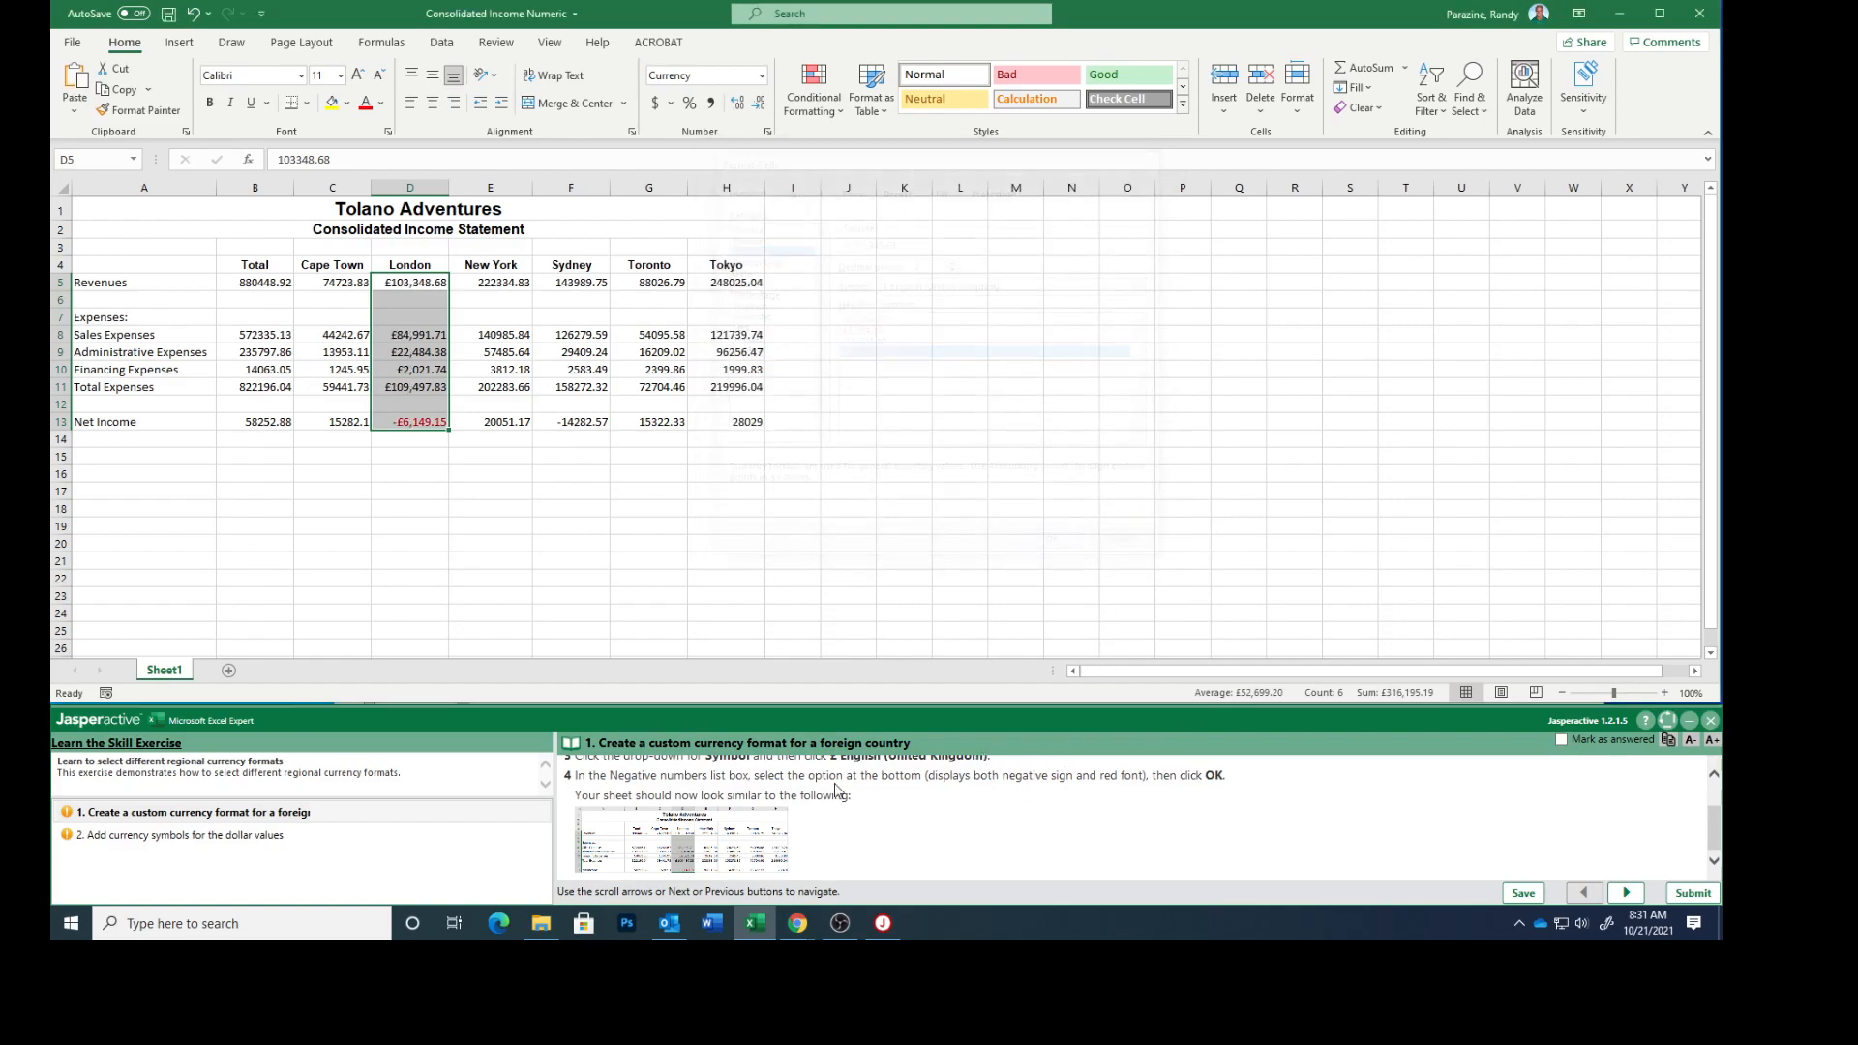
- Compare the sheet with the enlarged reference image, mark the first exercise task as answered, and go to task 2
drag(1016, 334, 1359, 216)
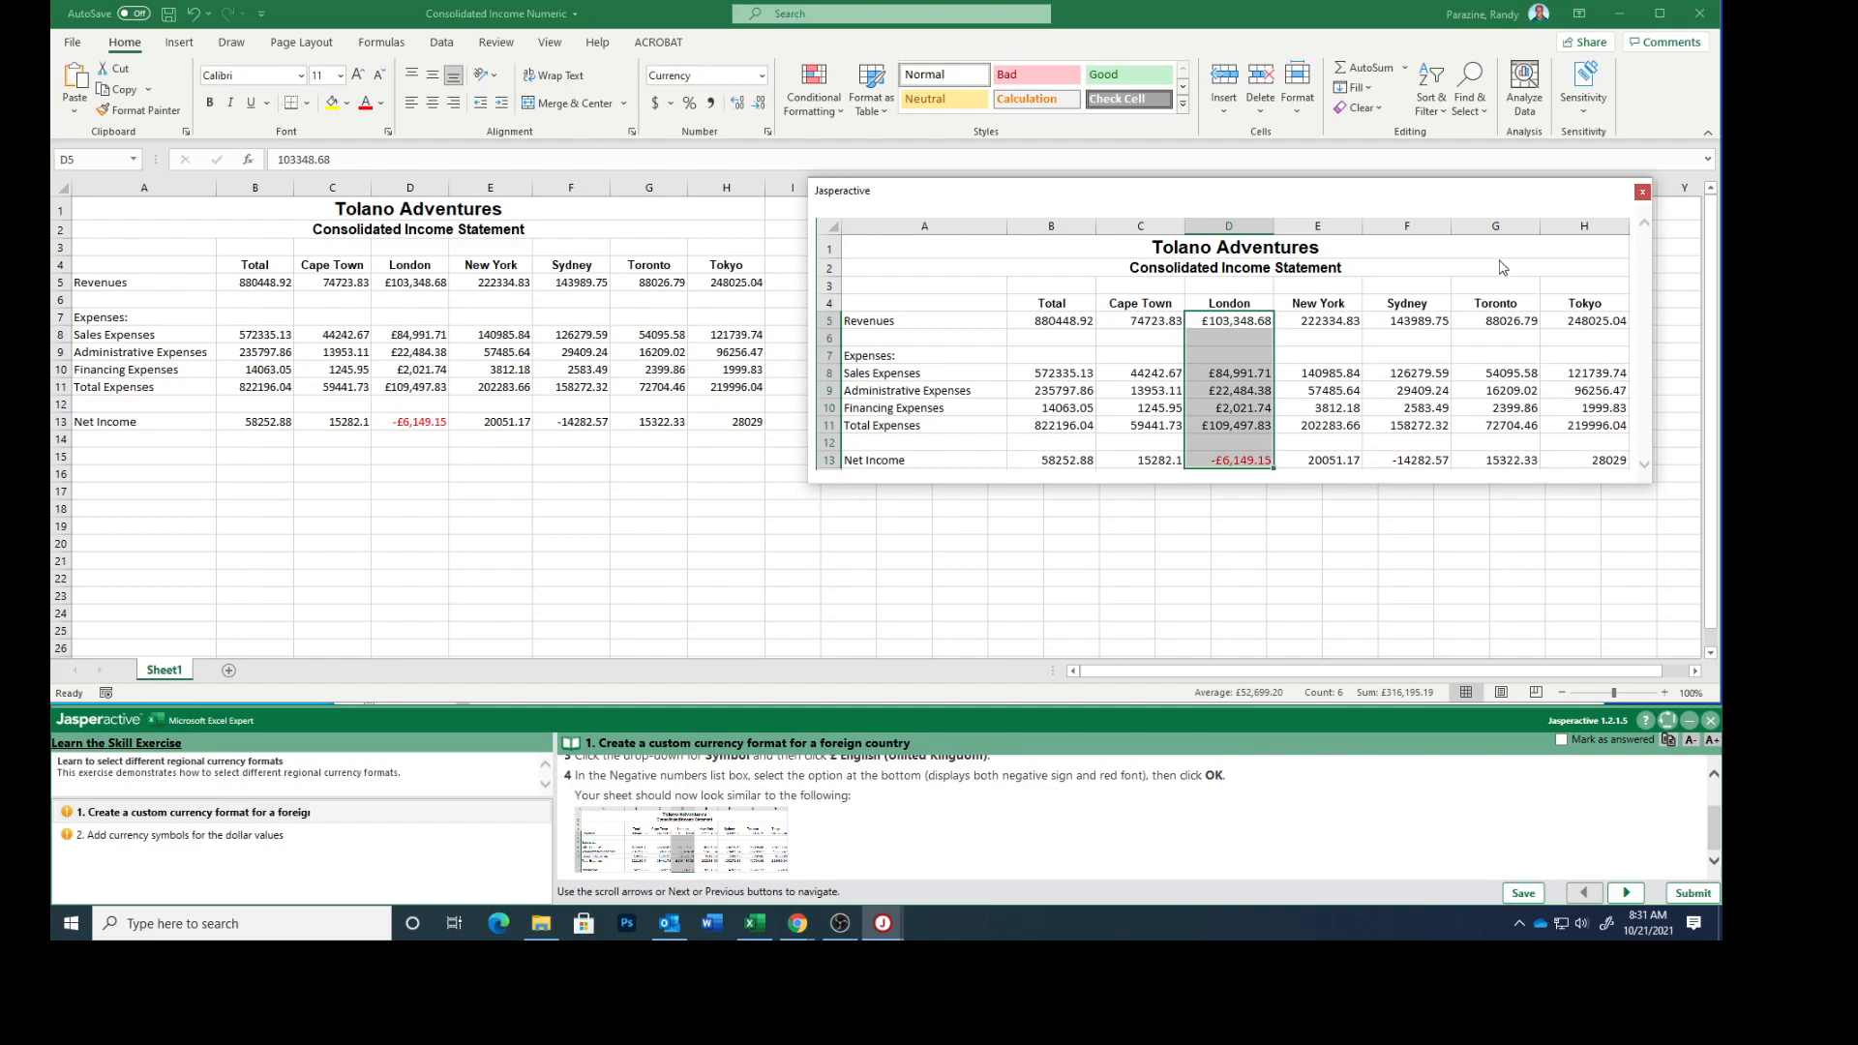
click(1643, 193)
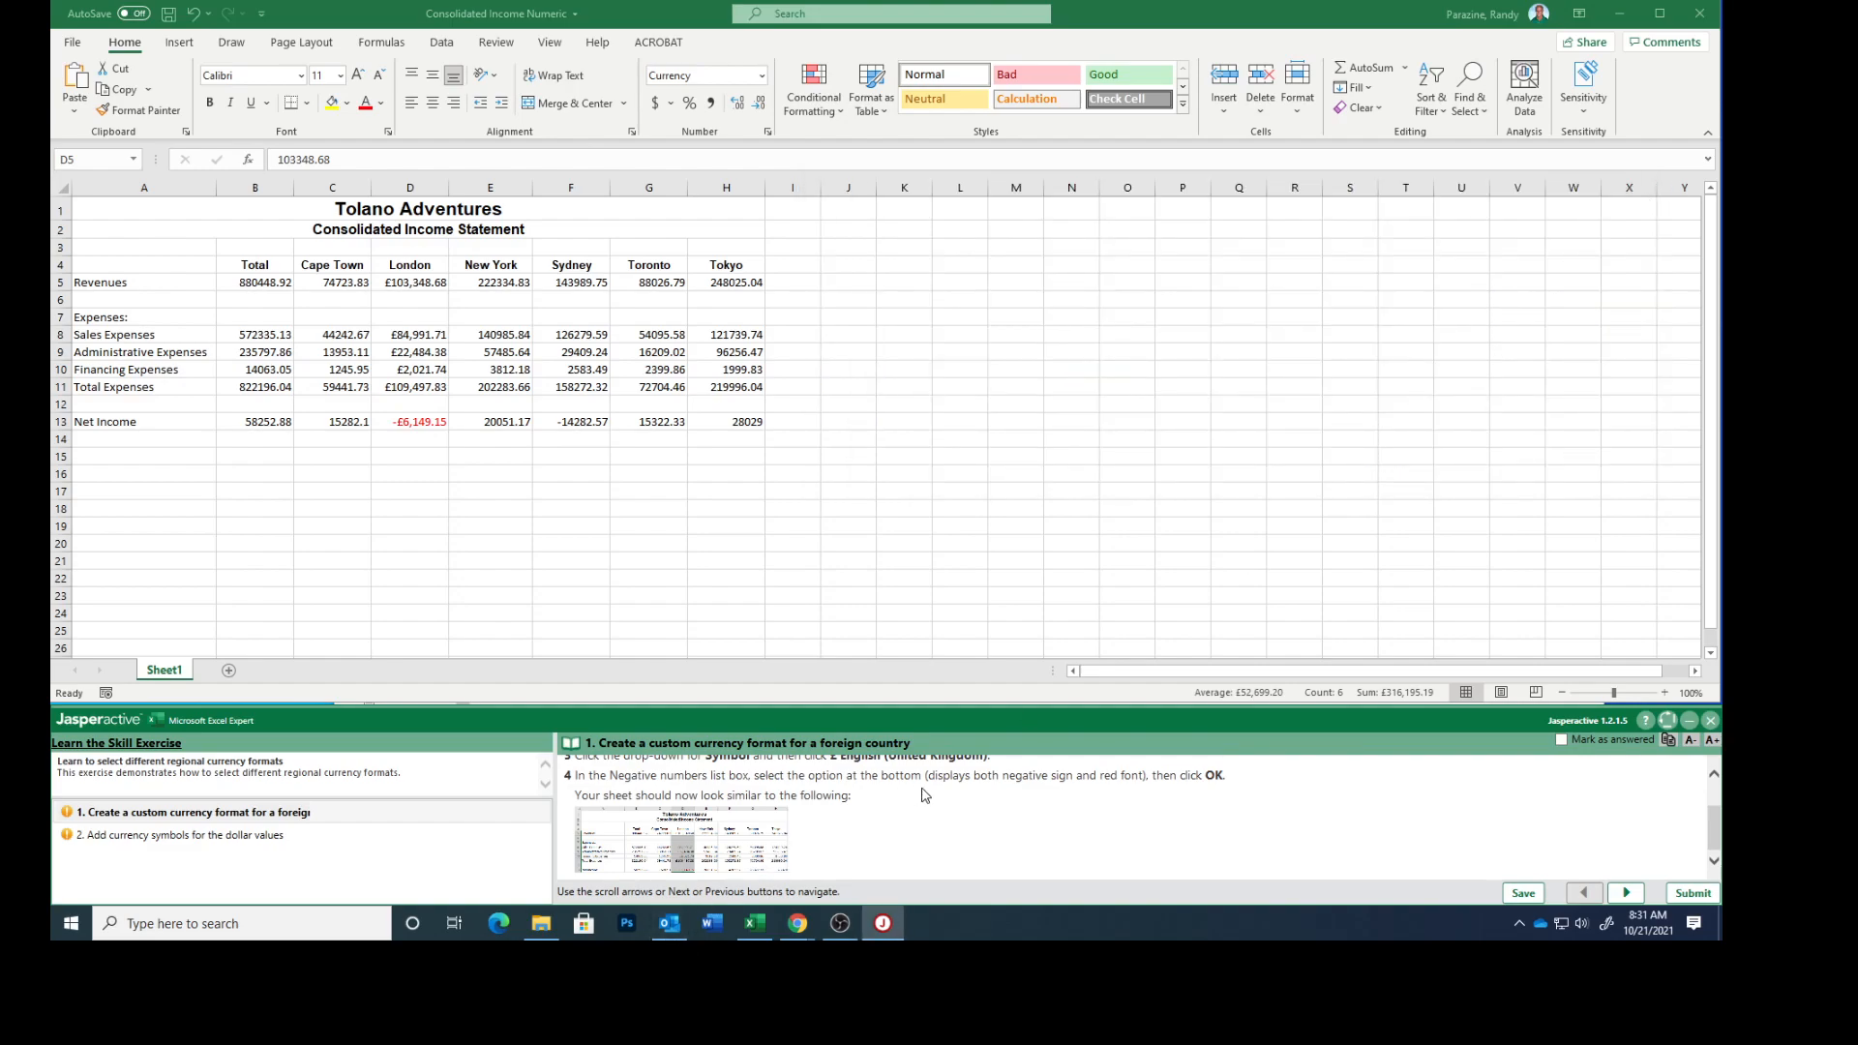
click(1561, 740)
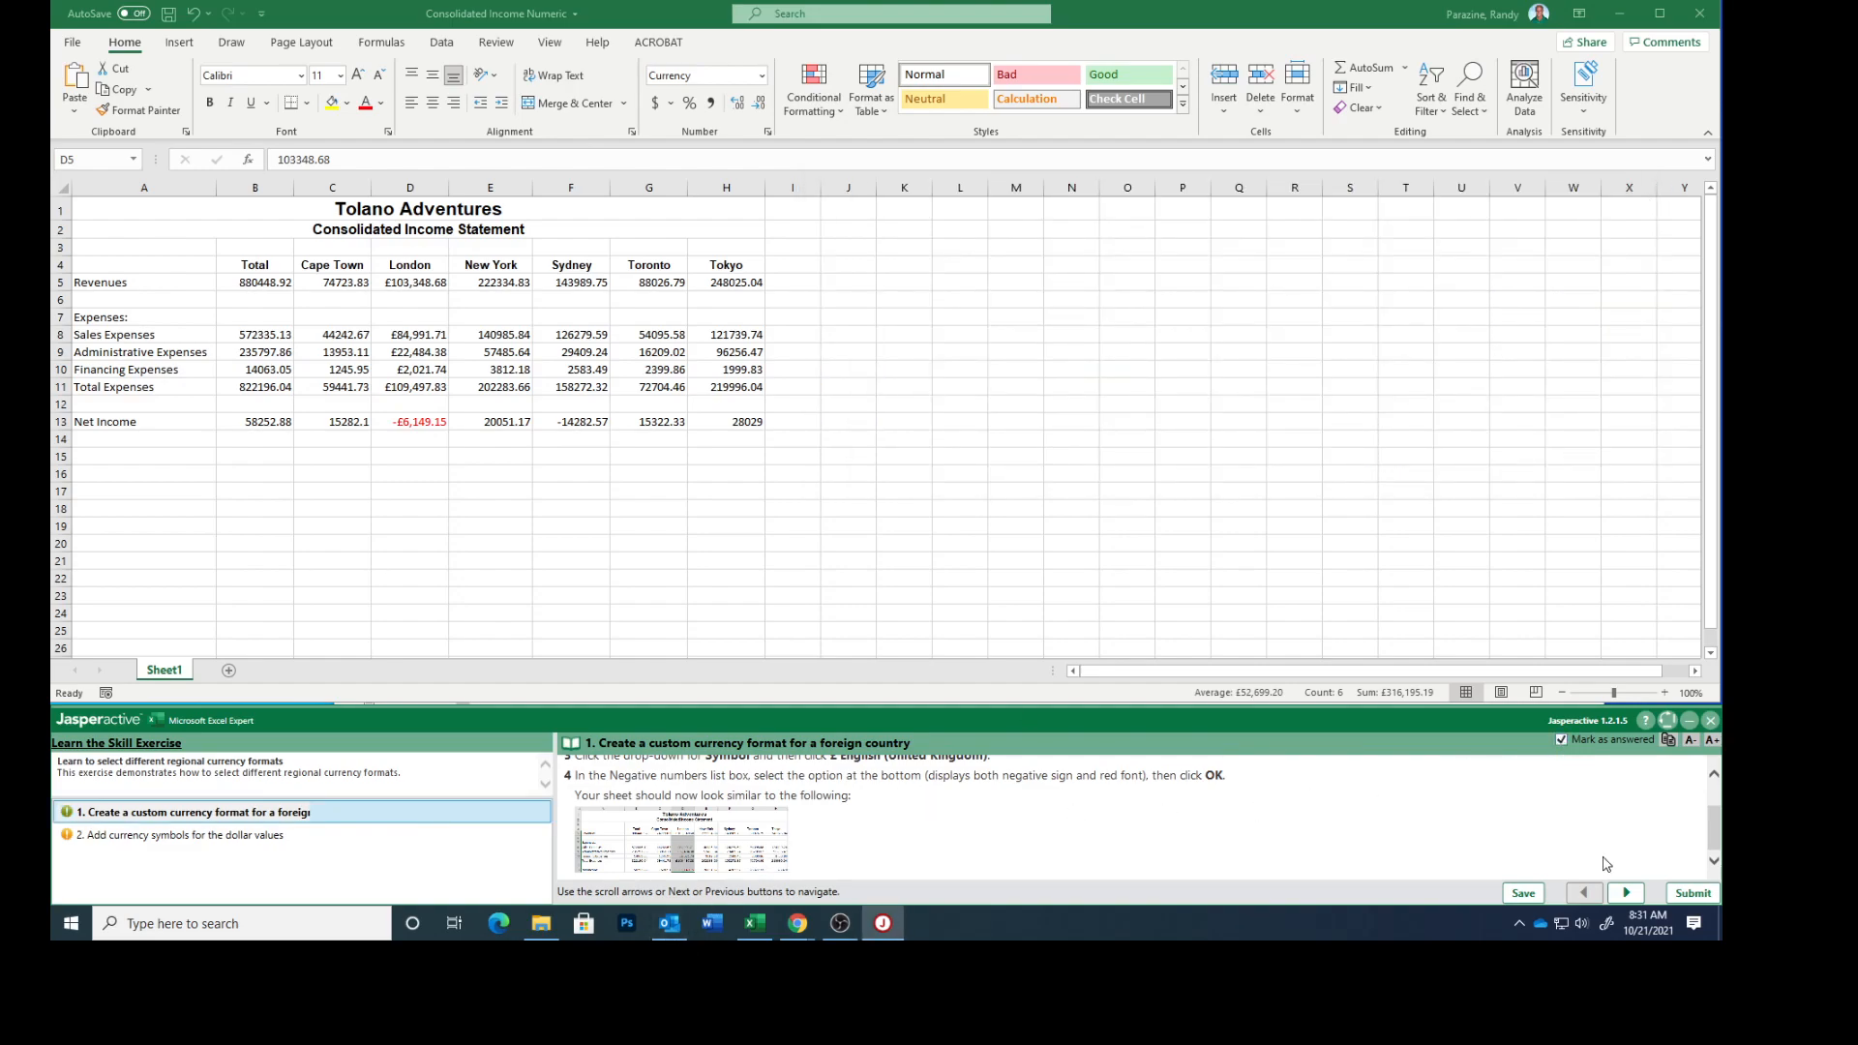
click(1626, 893)
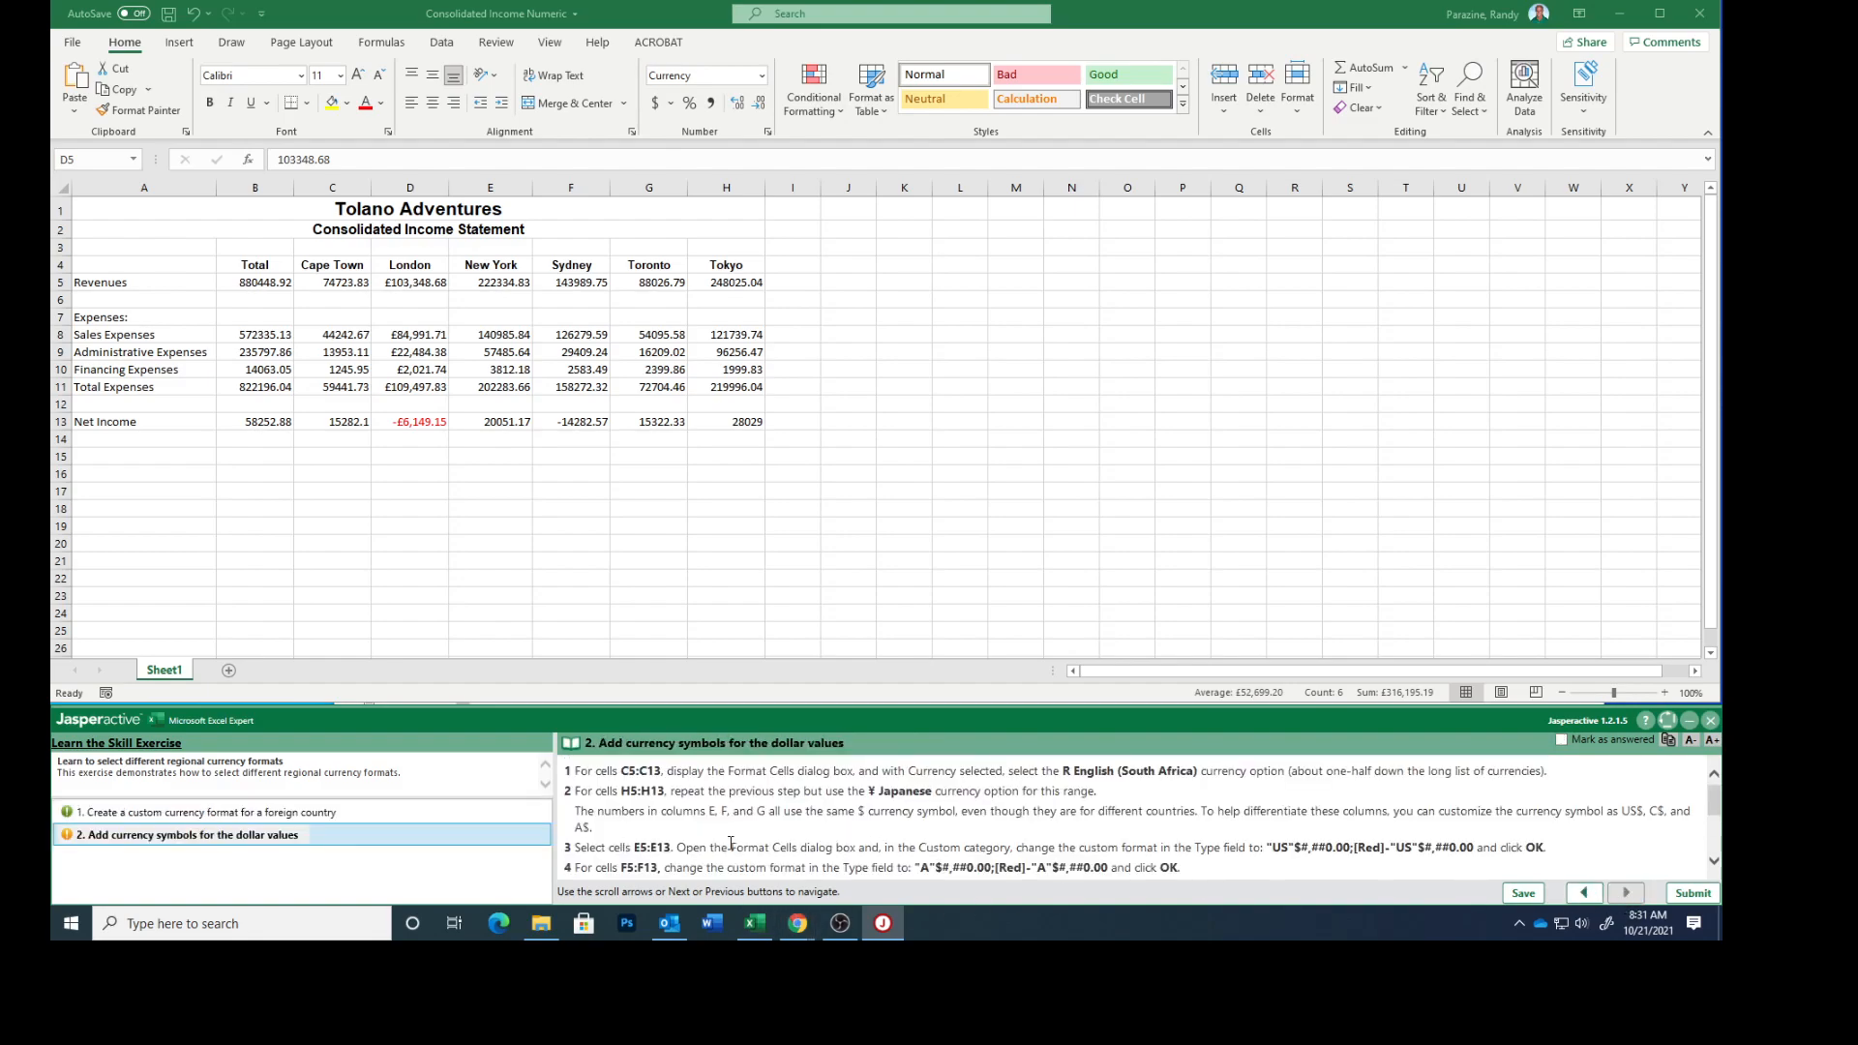
- Open the cell formatting settings for the Cape Town figures in C5:C13 and choose the Currency category
click(325, 282)
drag(325, 283, 313, 417)
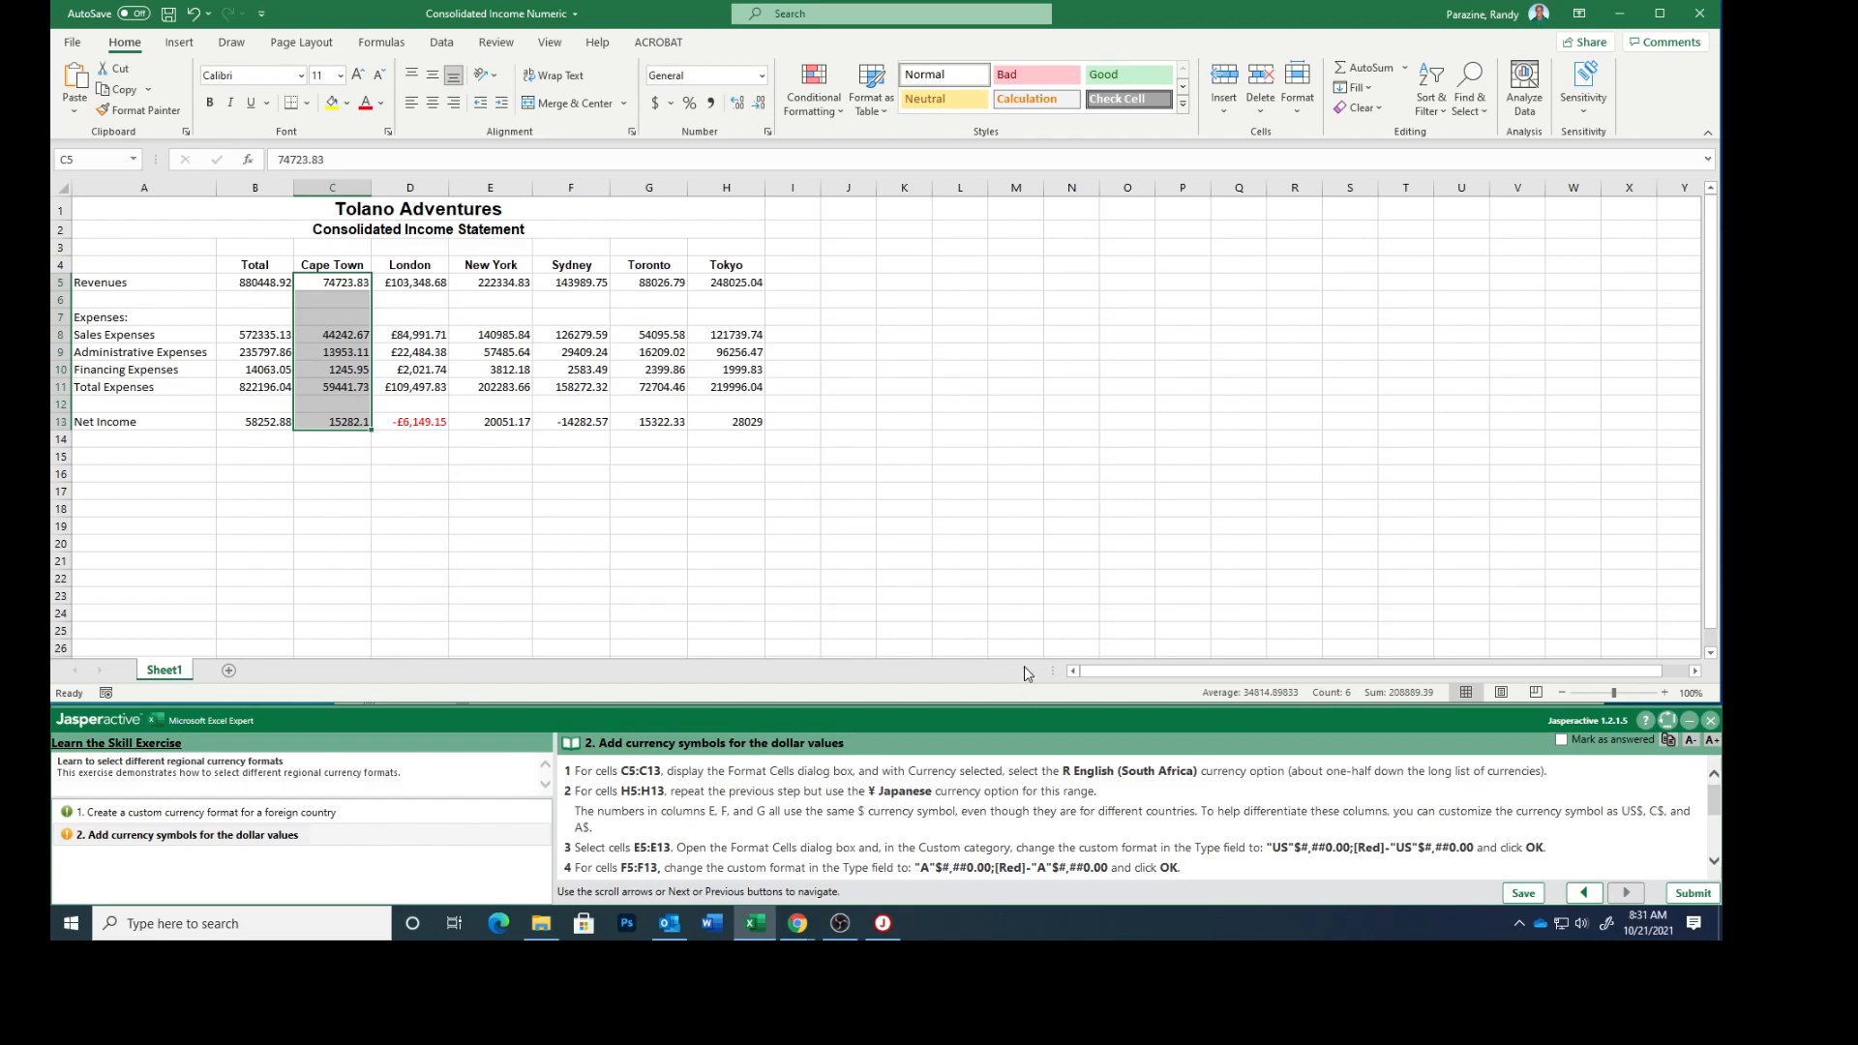
click(1301, 115)
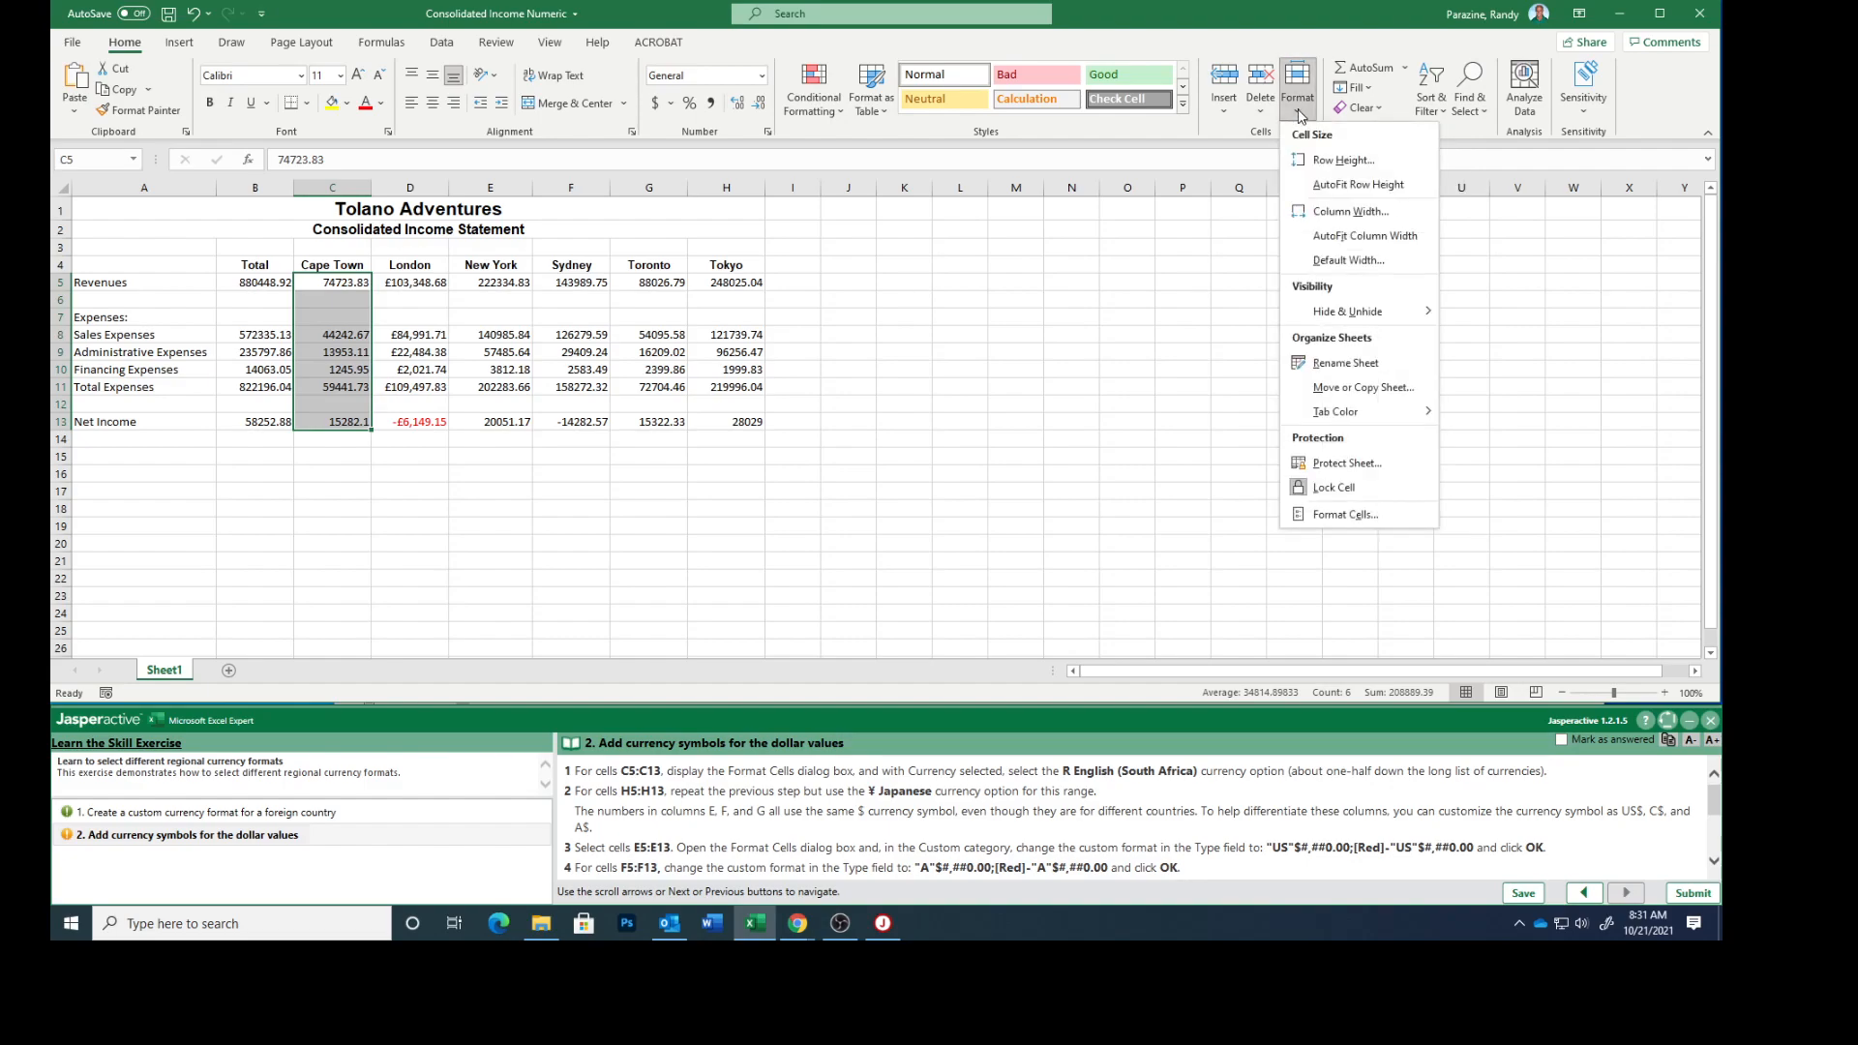
click(1332, 515)
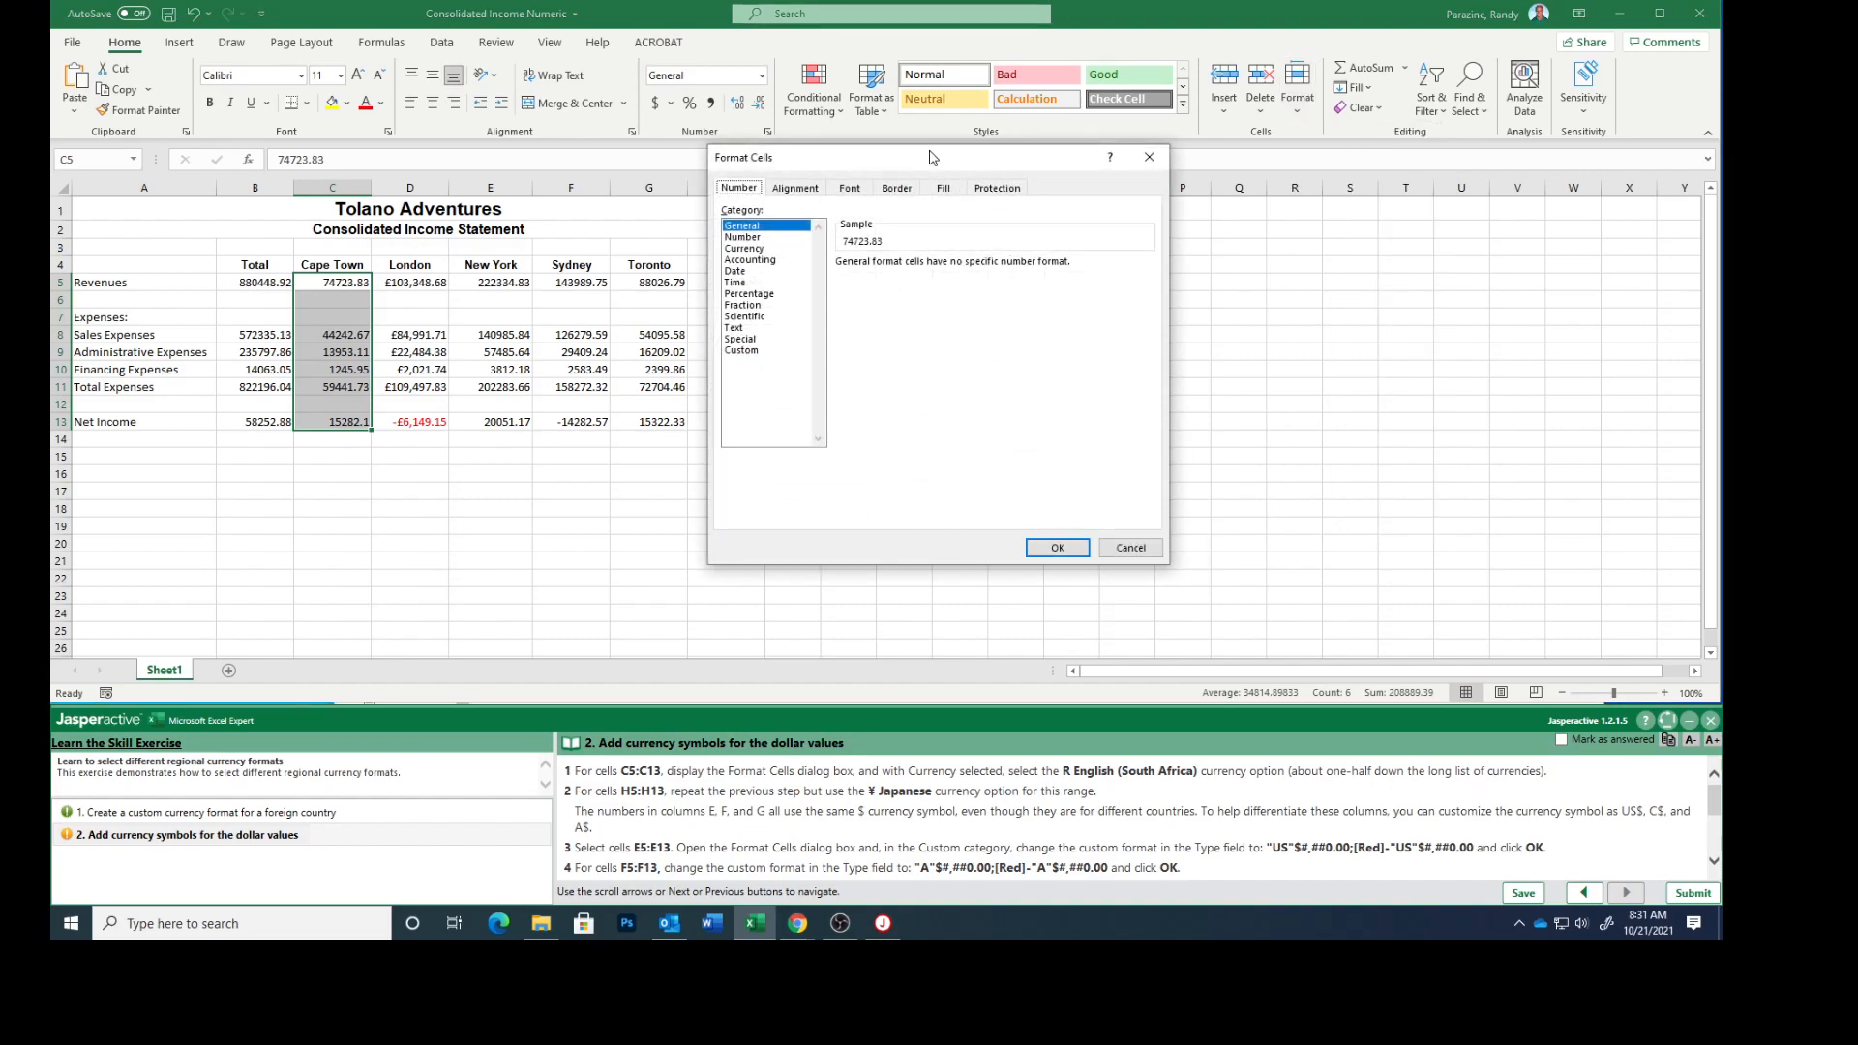
drag(932, 161, 1137, 212)
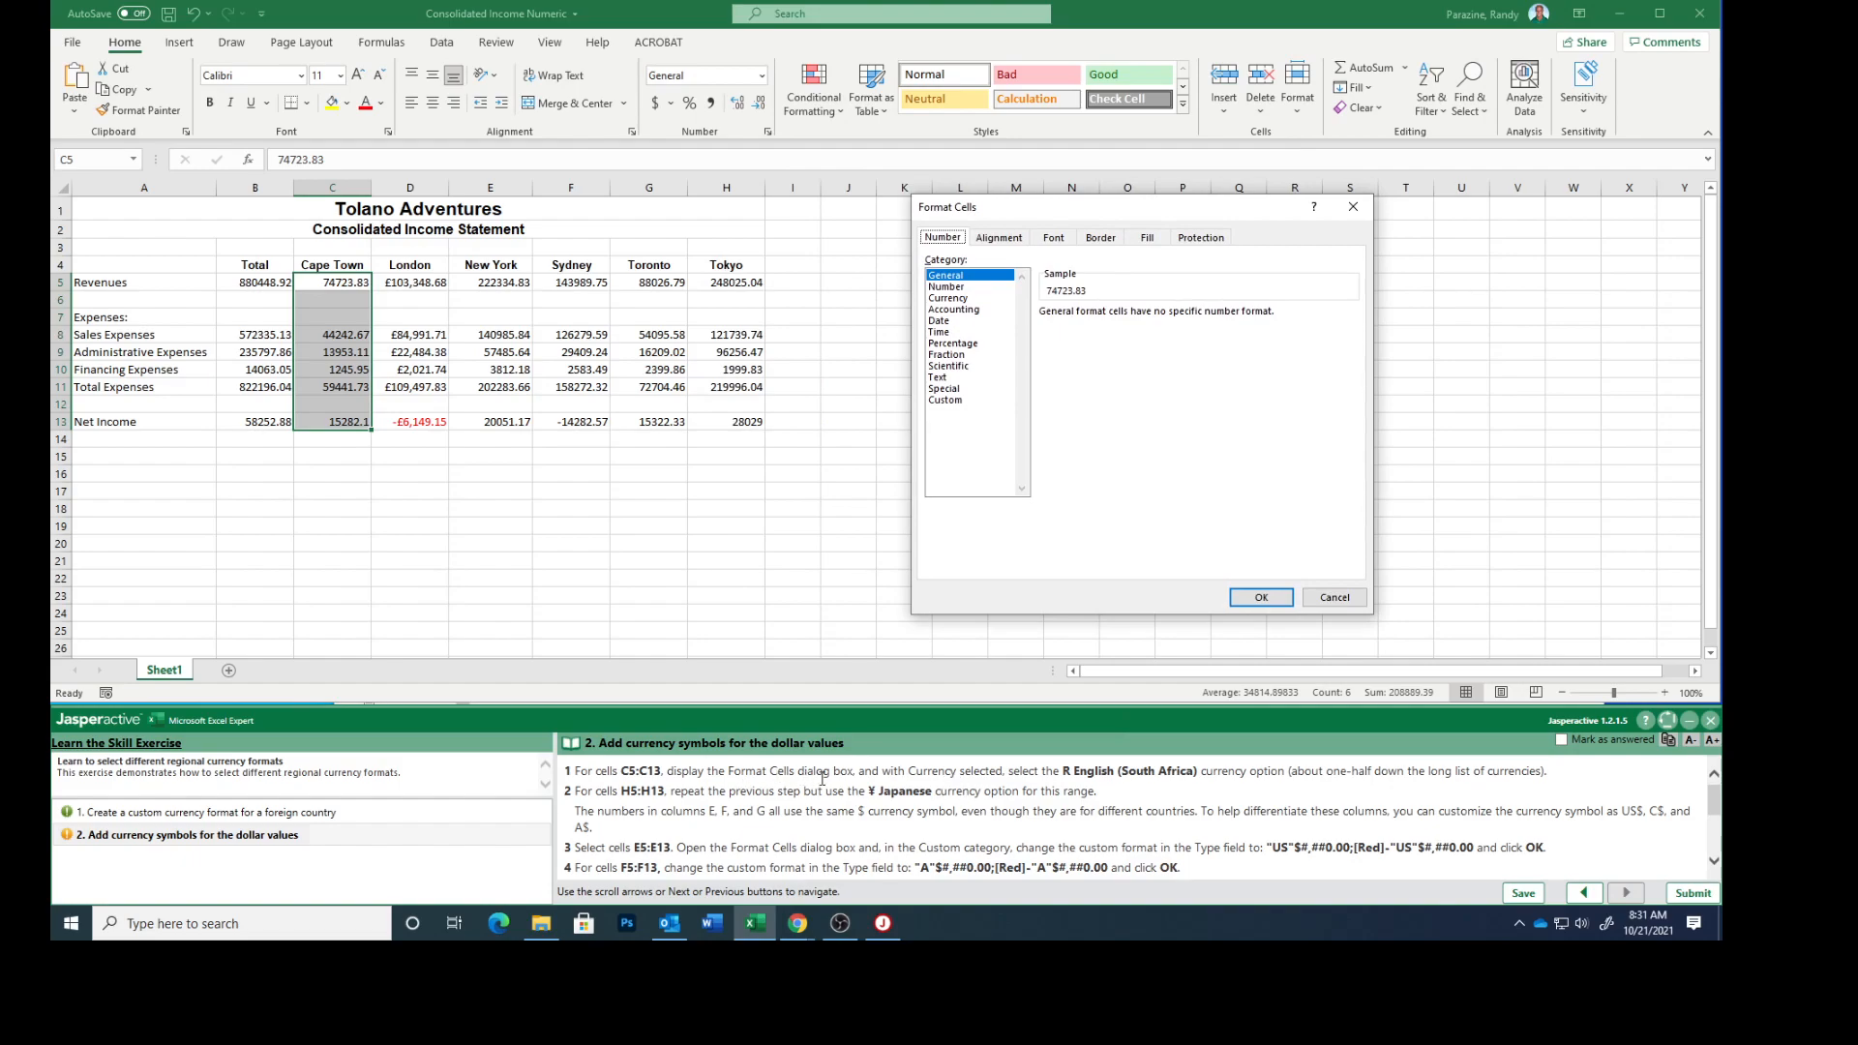
click(955, 299)
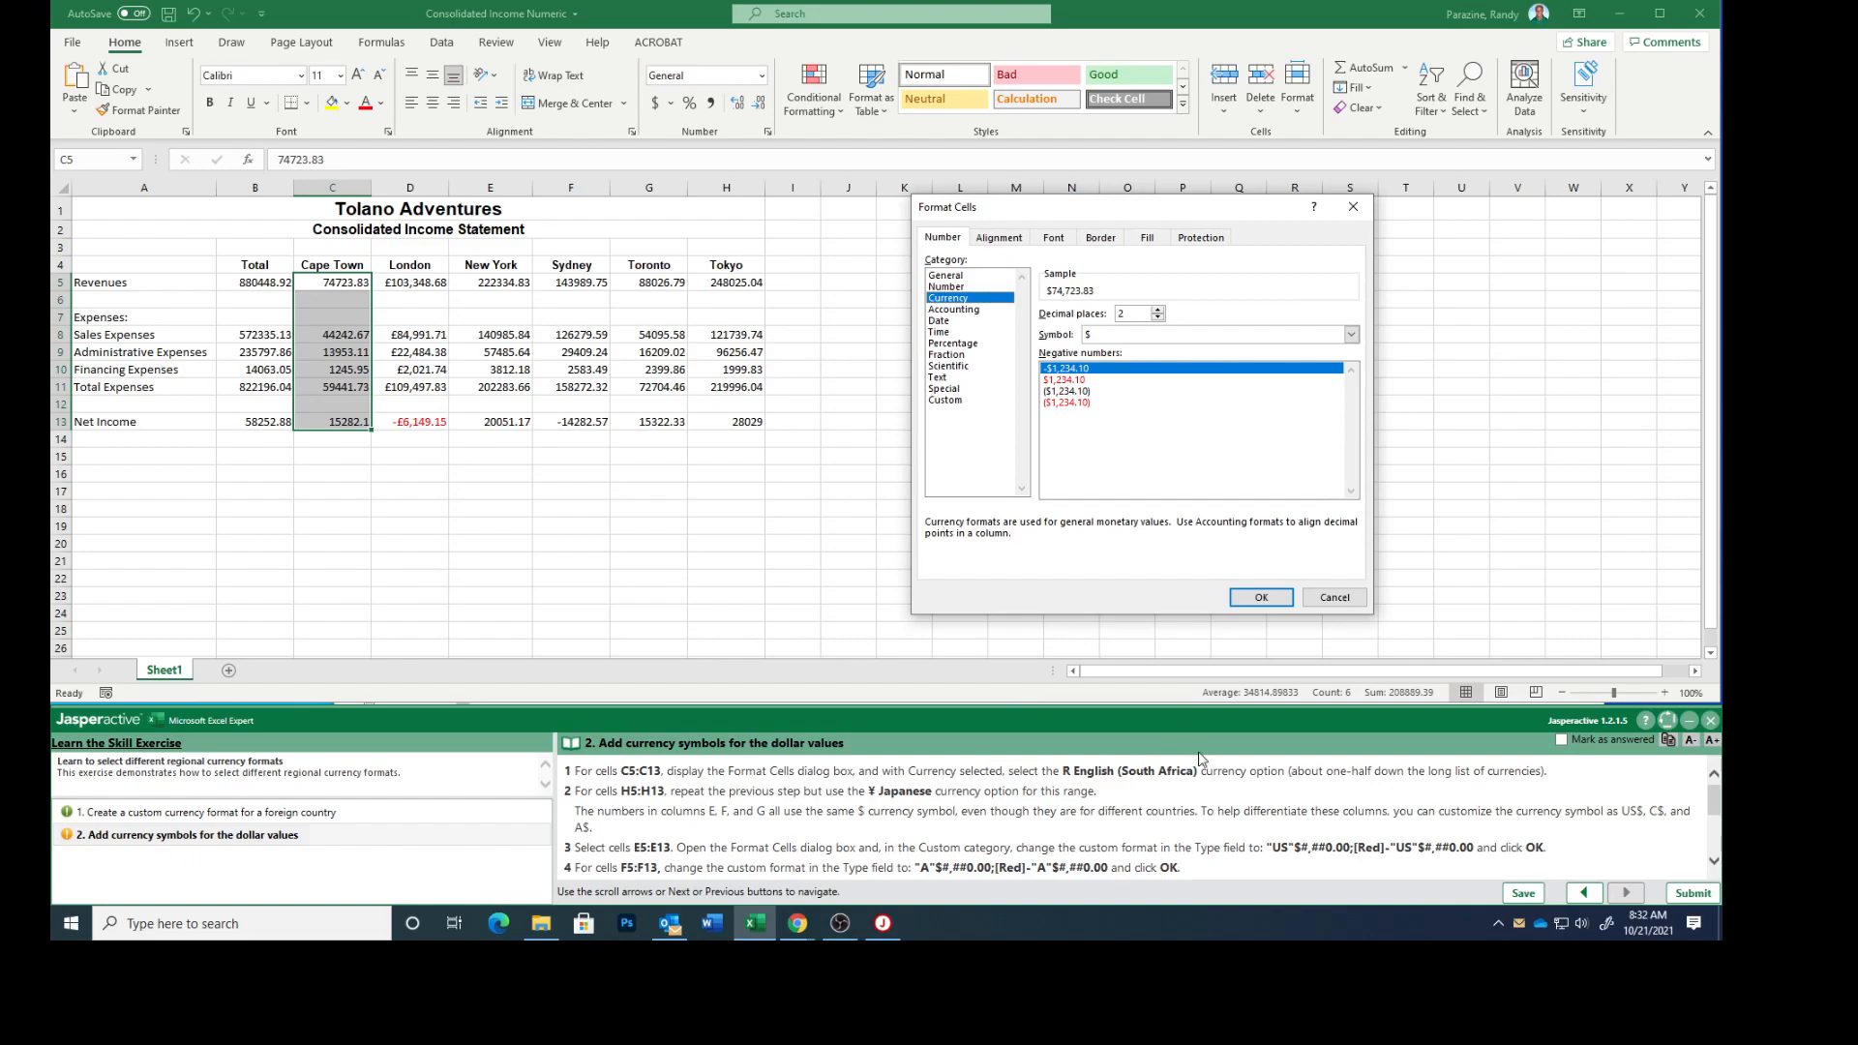
- Set the currency symbol for C5:C13 to R English (South Africa) and apply the format
click(1352, 335)
scroll(1282, 426, down, 3)
scroll(1283, 426, down, 10)
scroll(1231, 471, down, 10)
scroll(1227, 451, down, 10)
scroll(1229, 454, down, 10)
scroll(1227, 452, down, 10)
scroll(1224, 437, down, 3)
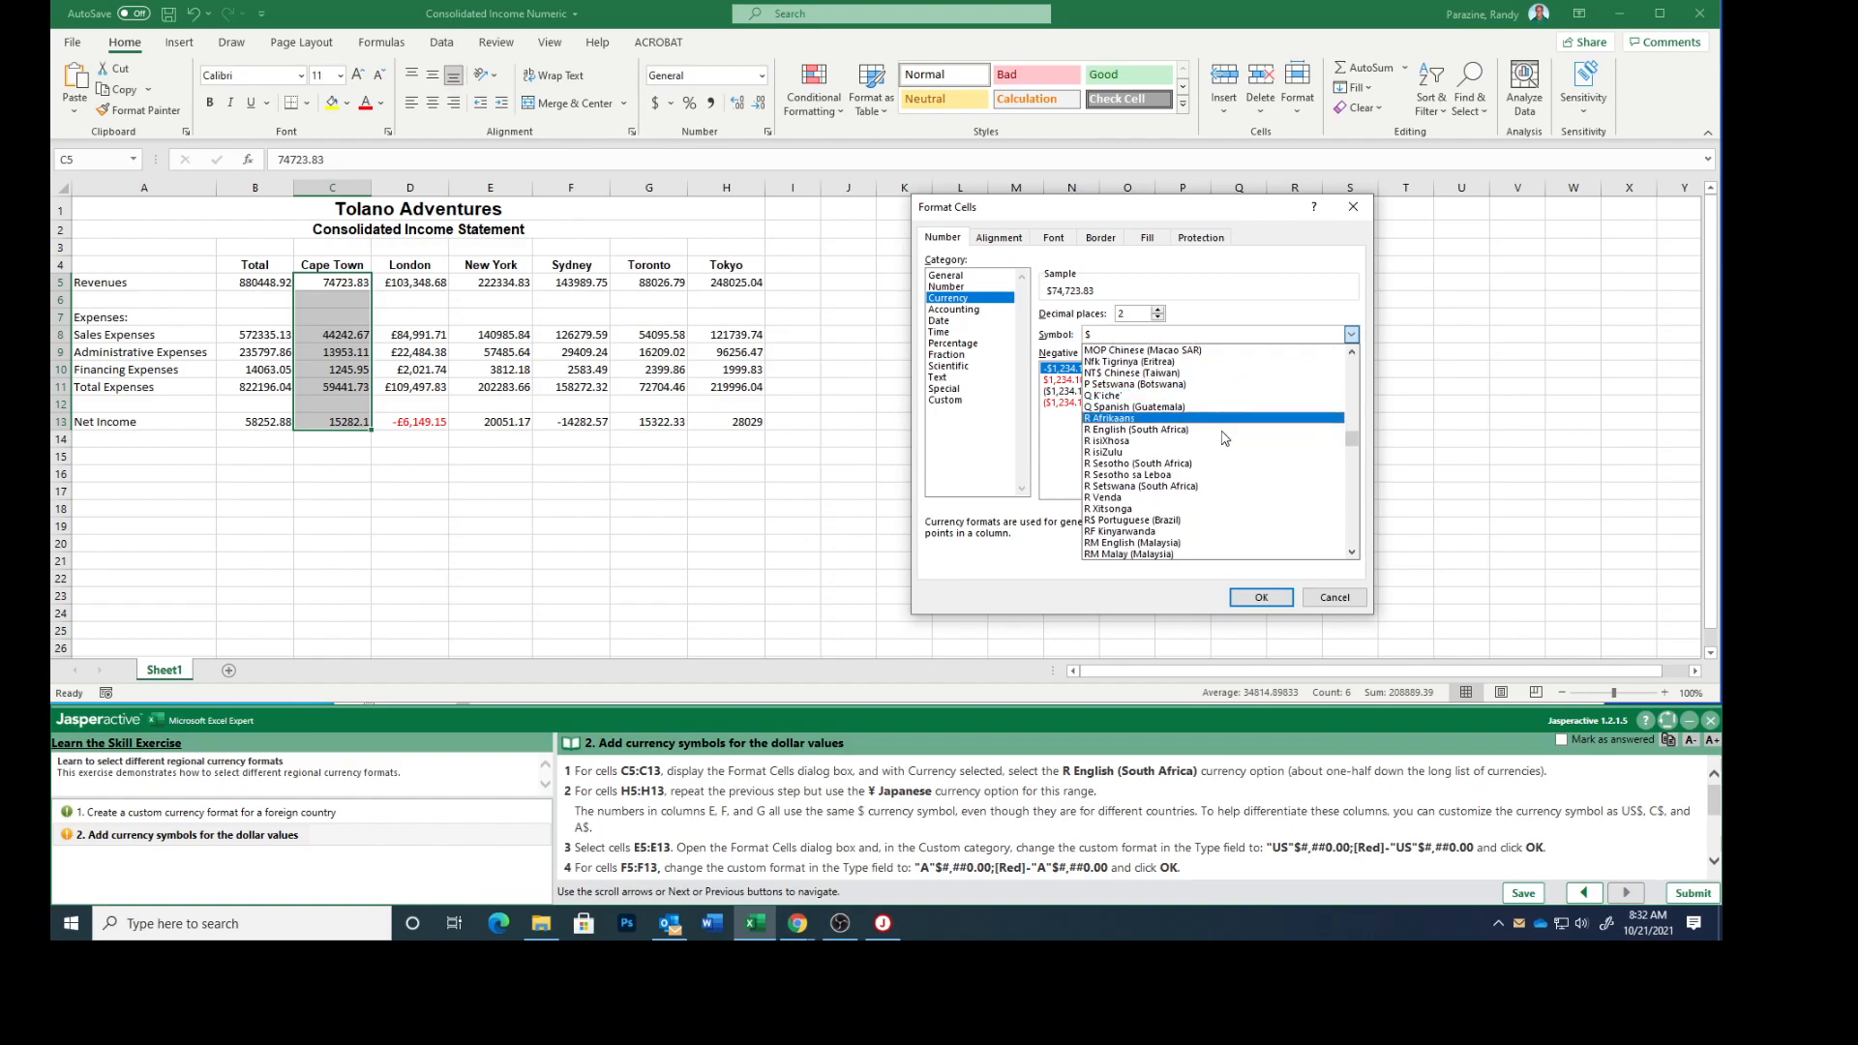
click(1202, 441)
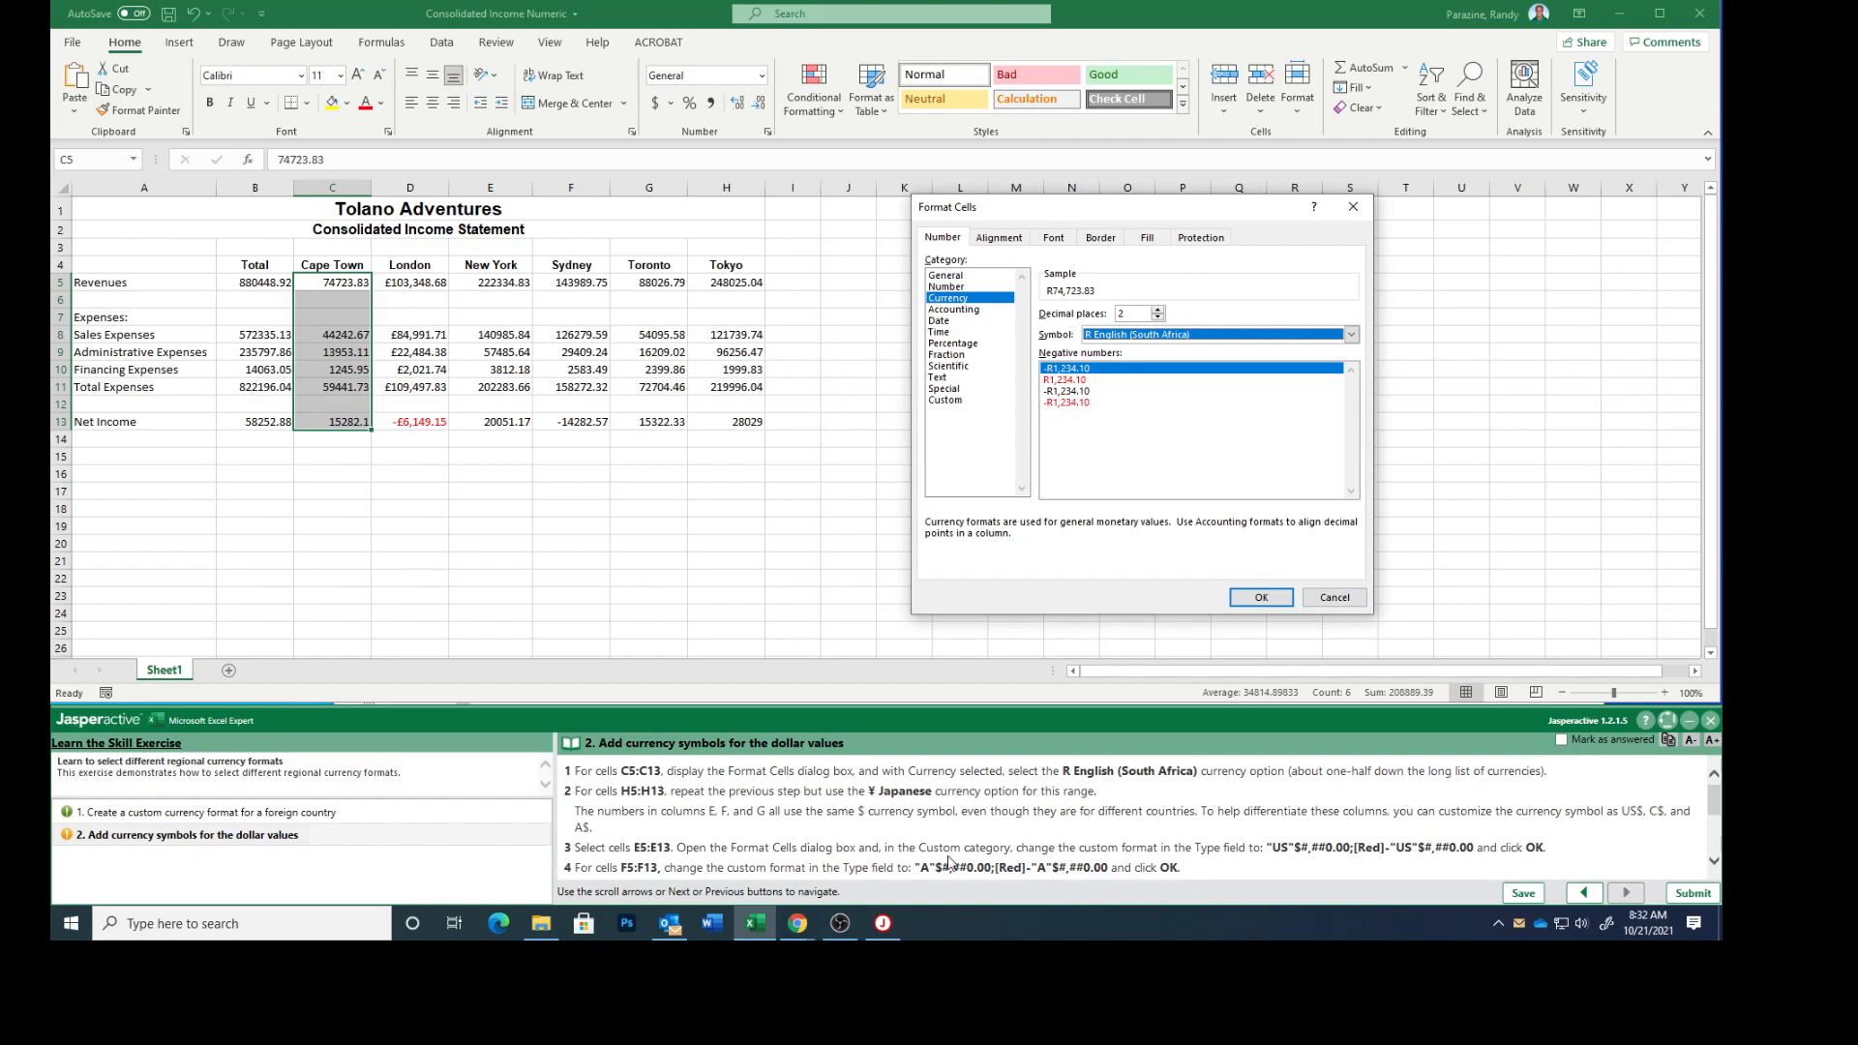
click(1261, 592)
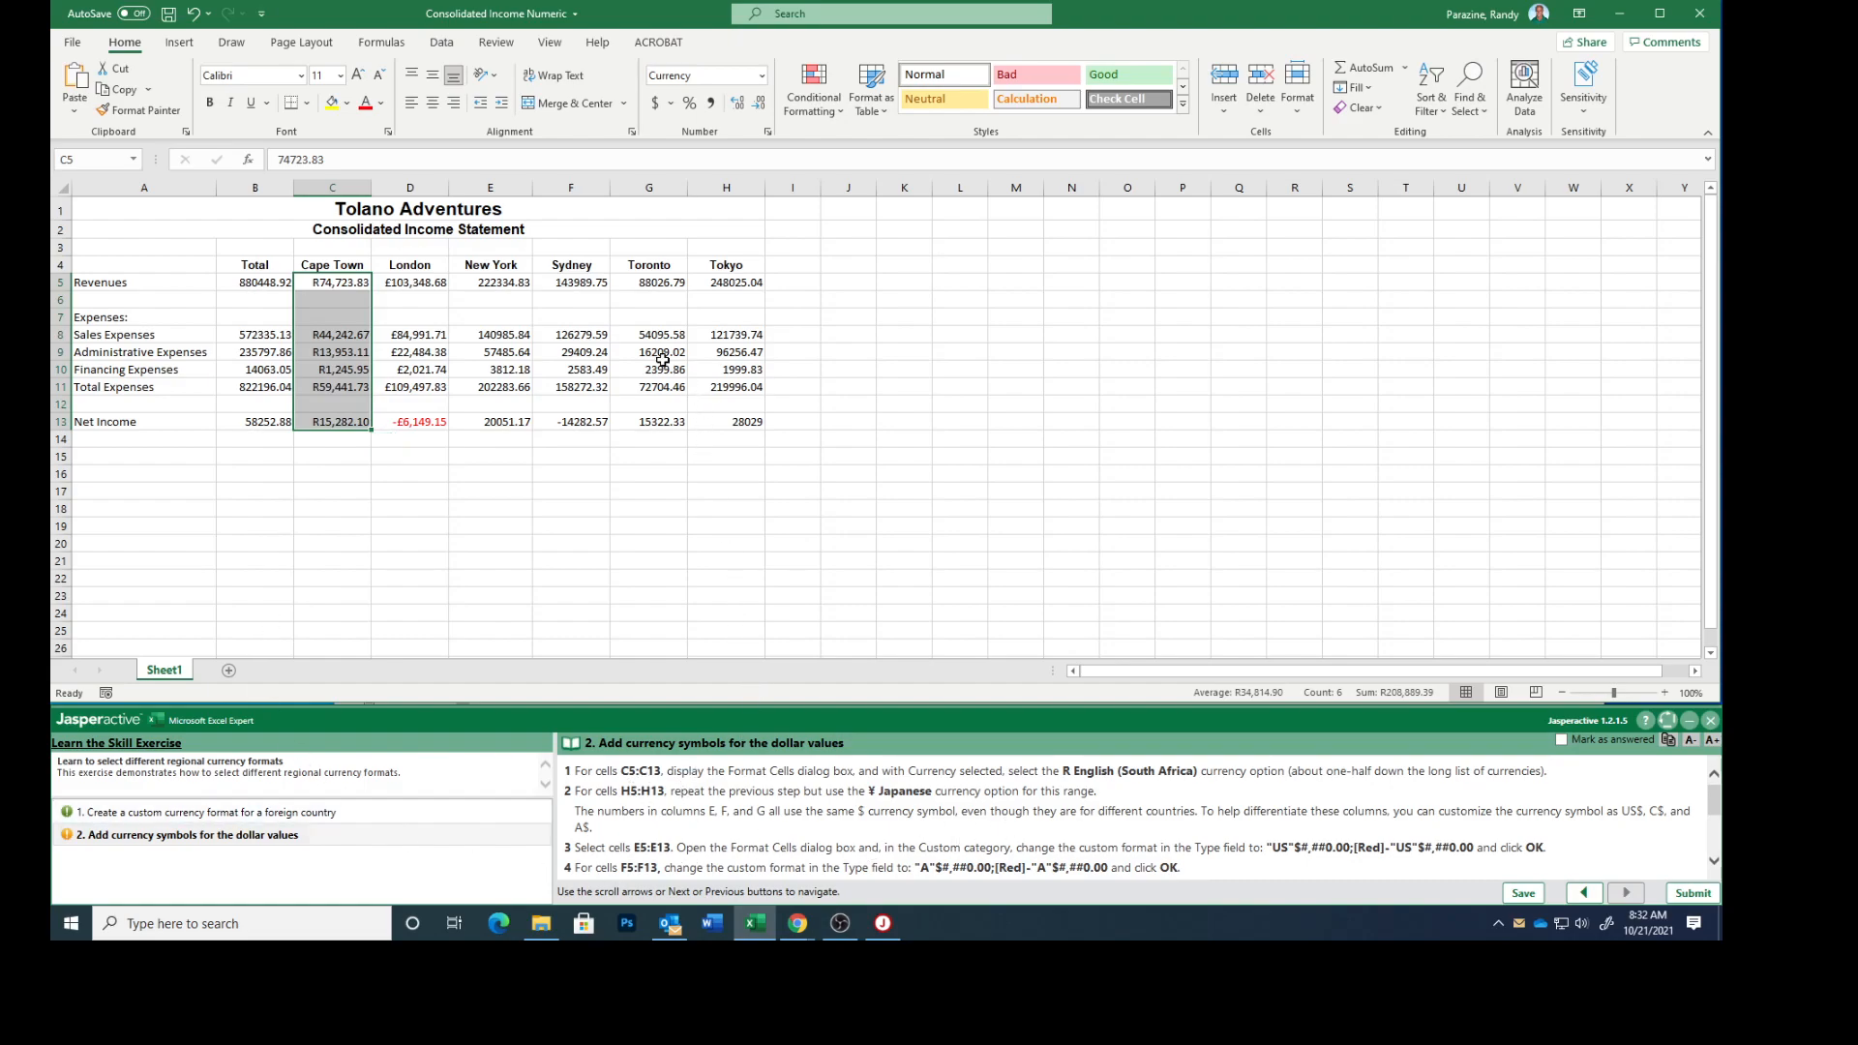
- Open the cell formatting settings for the Tokyo figures in H5:H13 and choose the Currency category
click(721, 282)
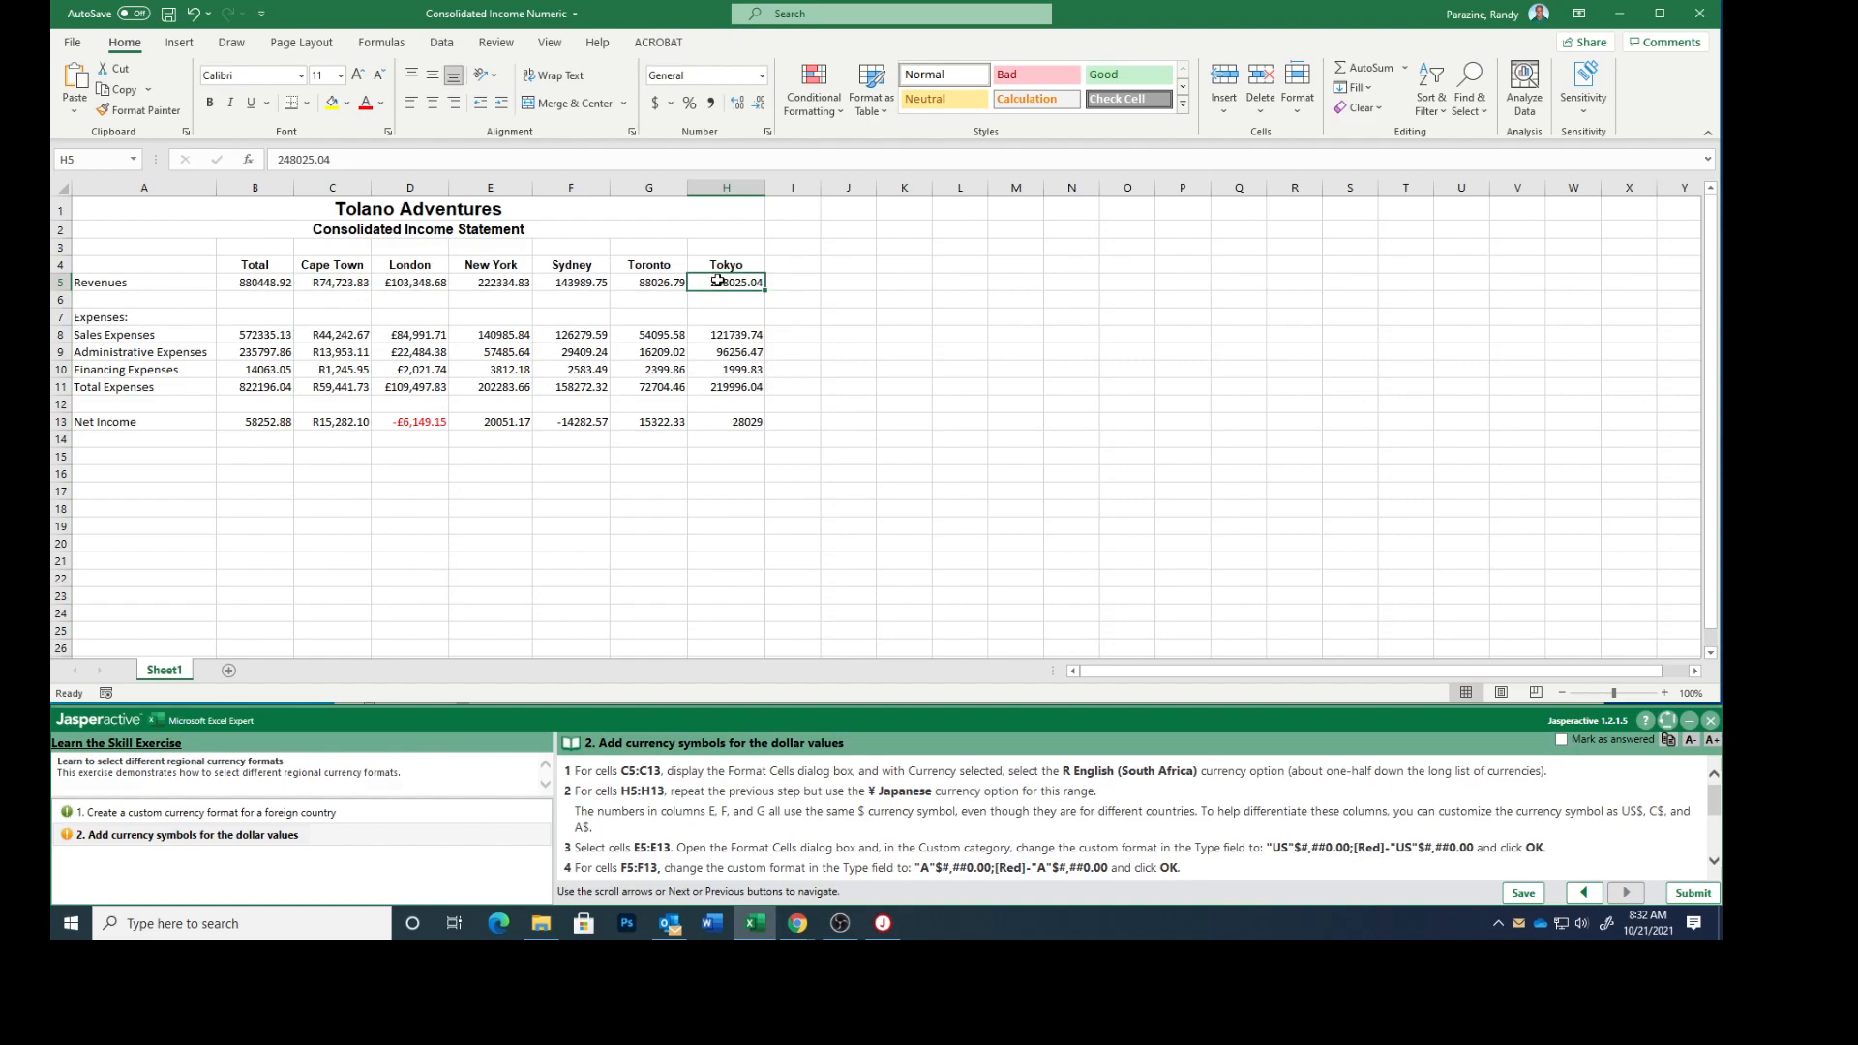
drag(718, 280, 724, 424)
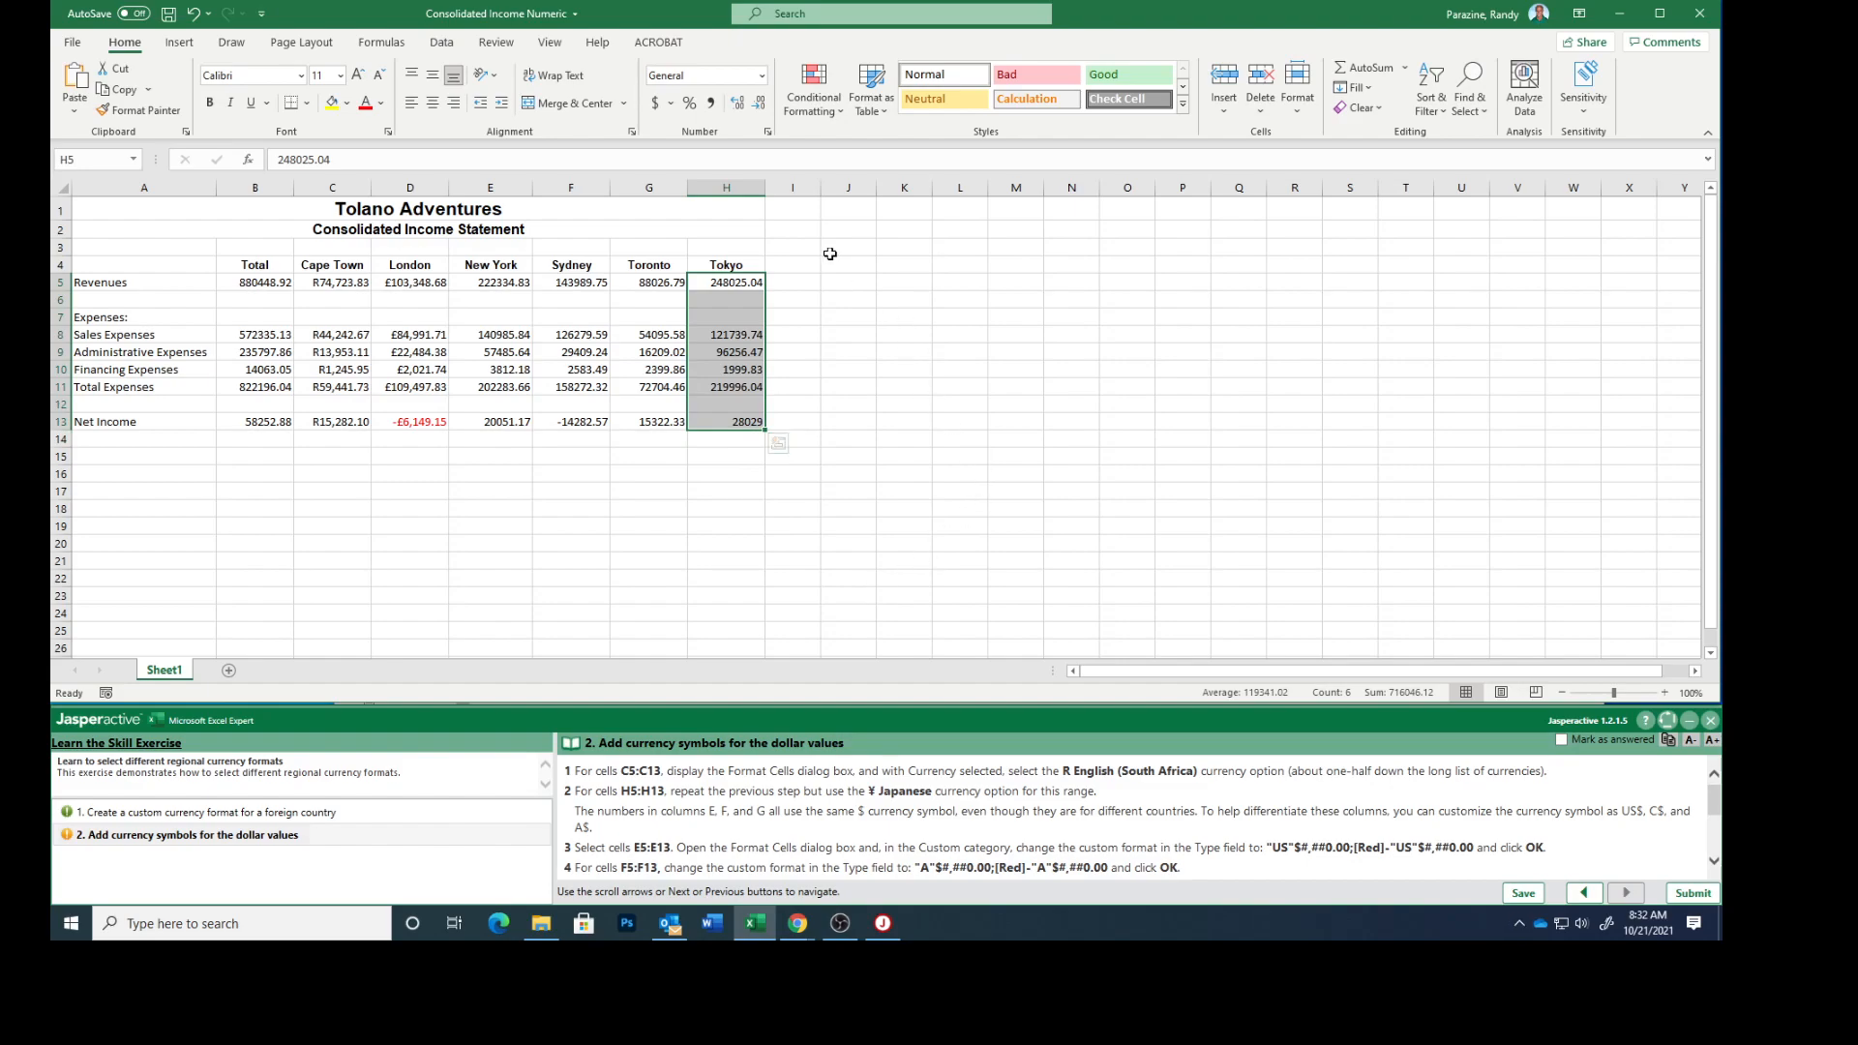
click(769, 133)
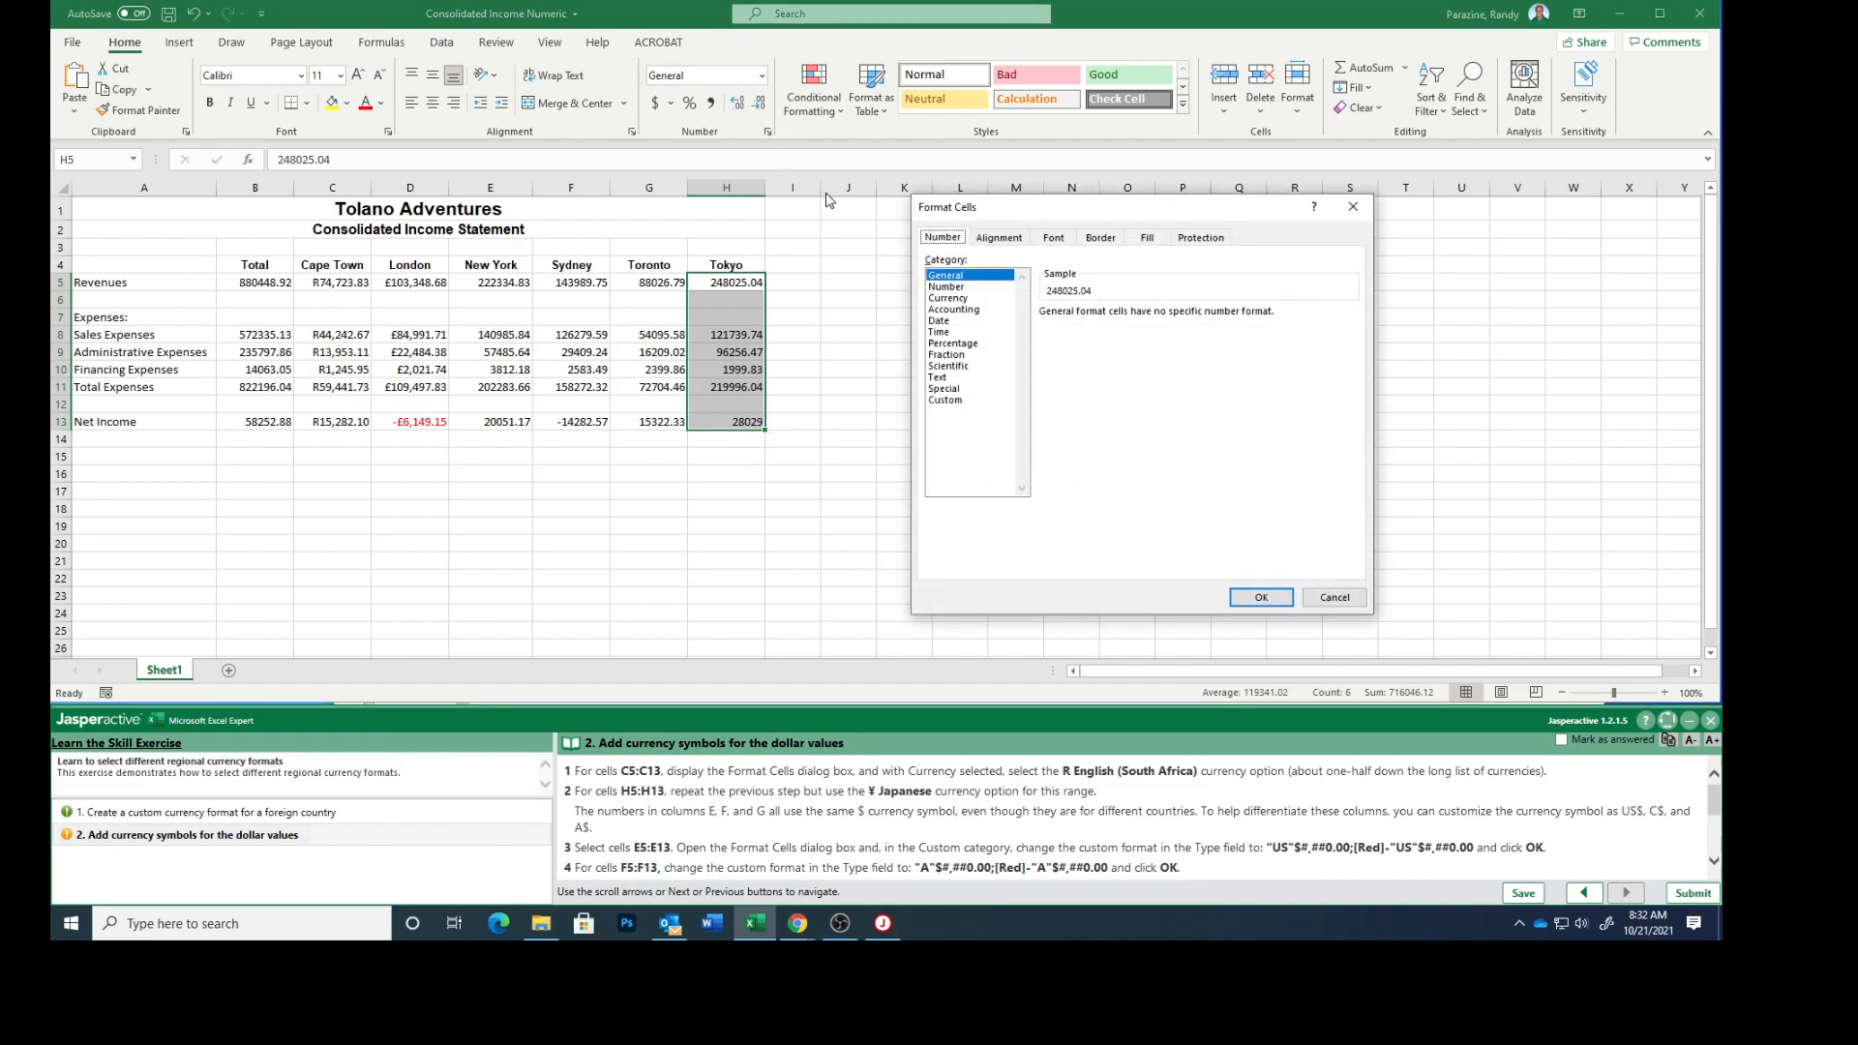
click(944, 298)
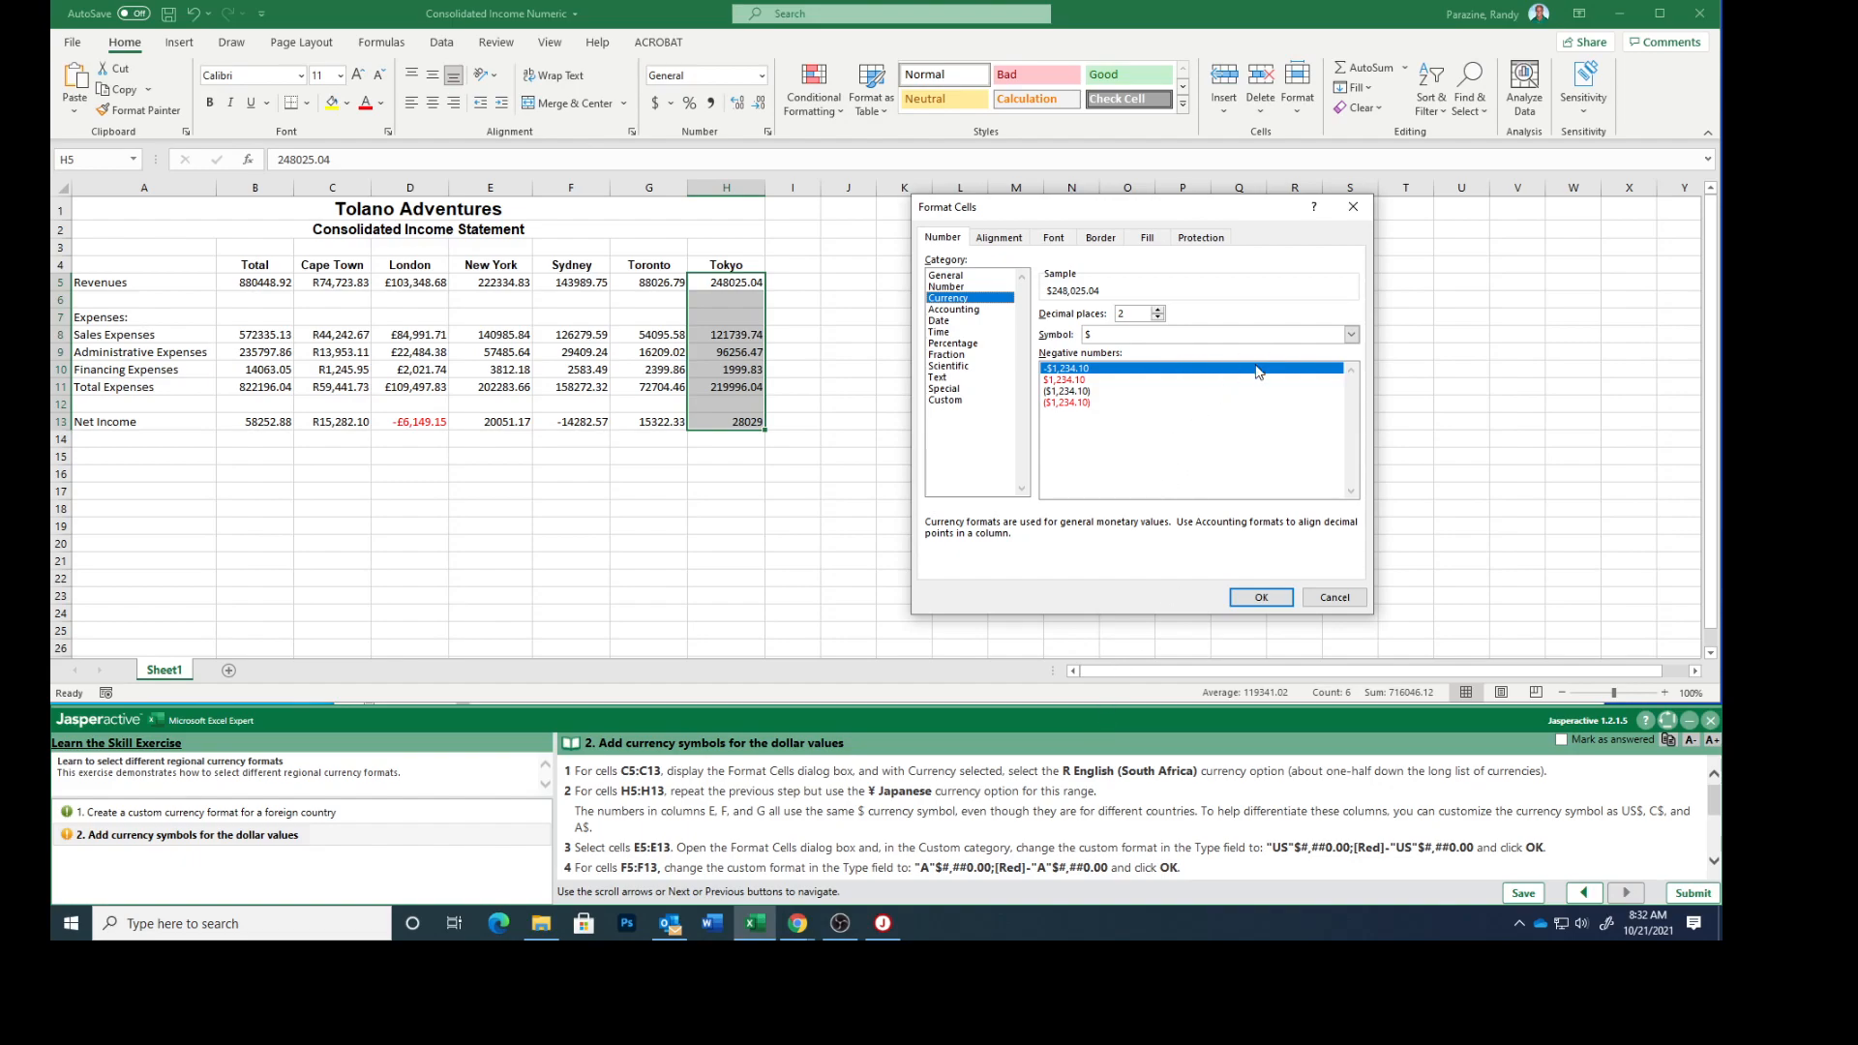
- Set the currency symbol for H5:H13 to ¥ Japanese and apply the format
click(1351, 335)
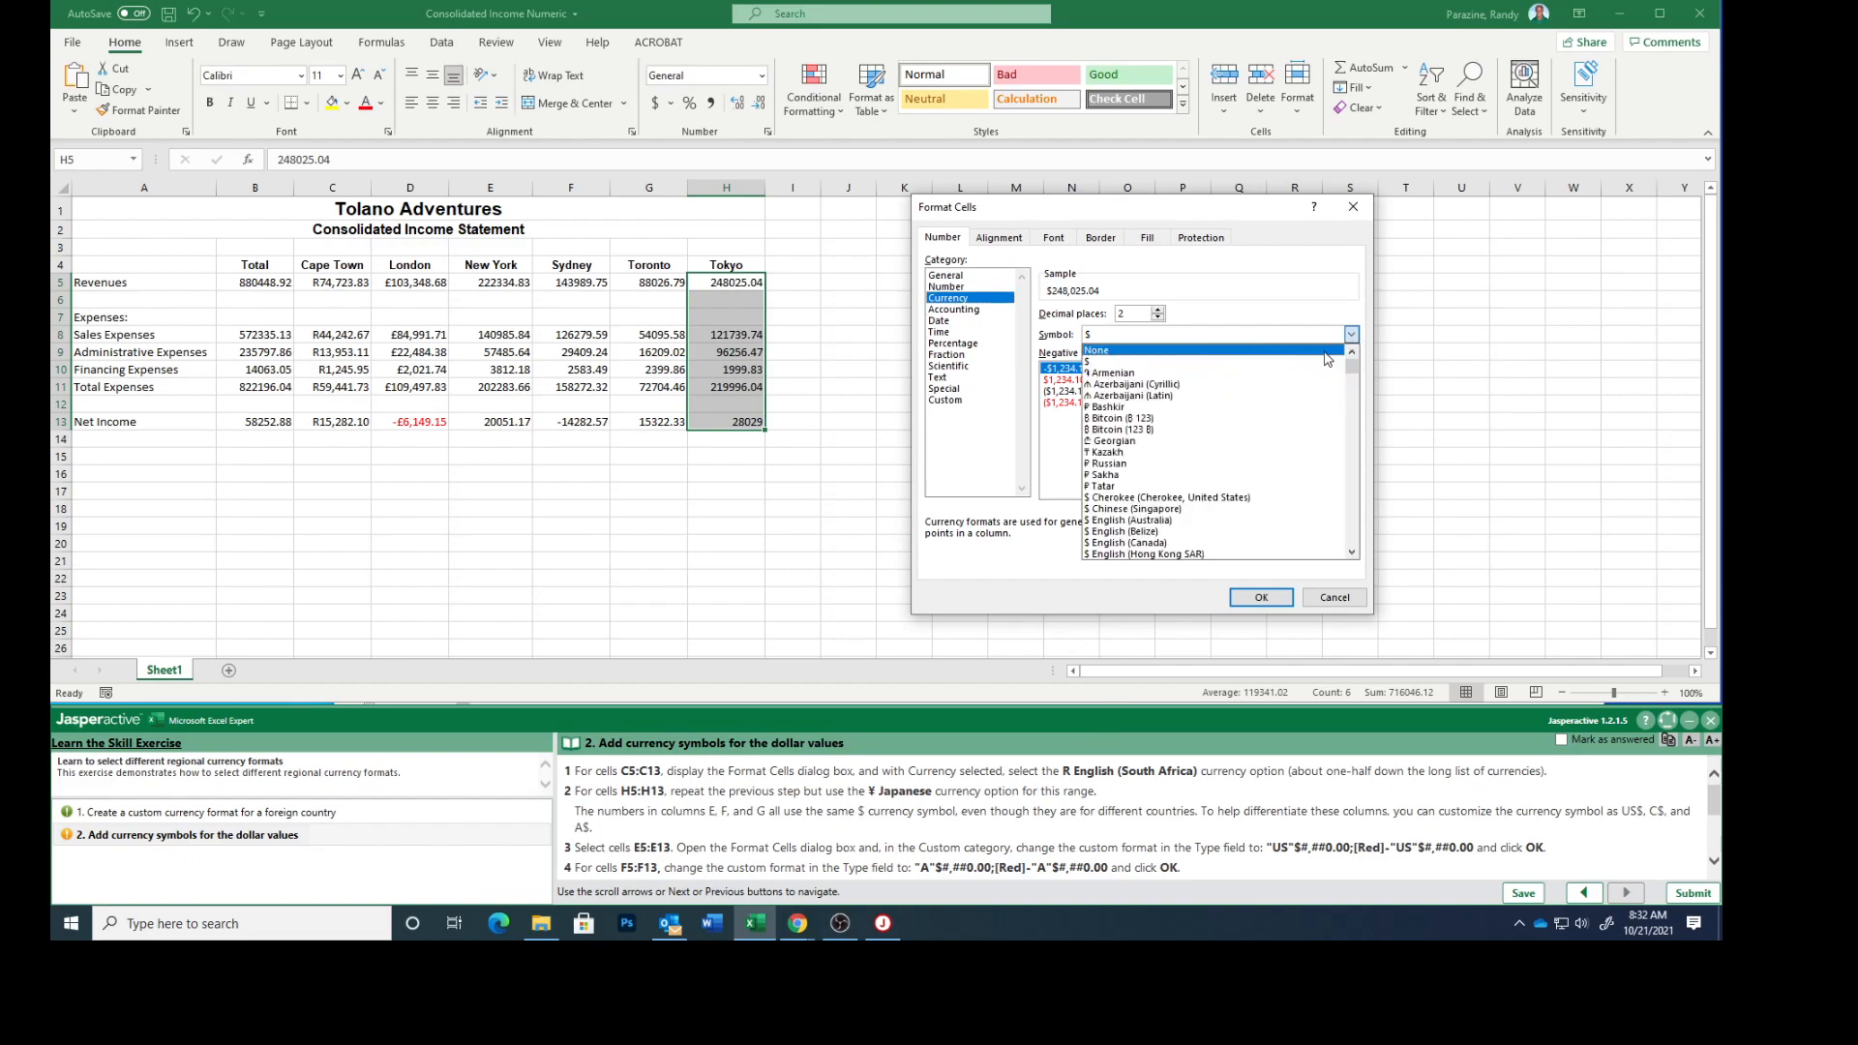
scroll(1300, 406, down, 1)
scroll(1299, 409, down, 4)
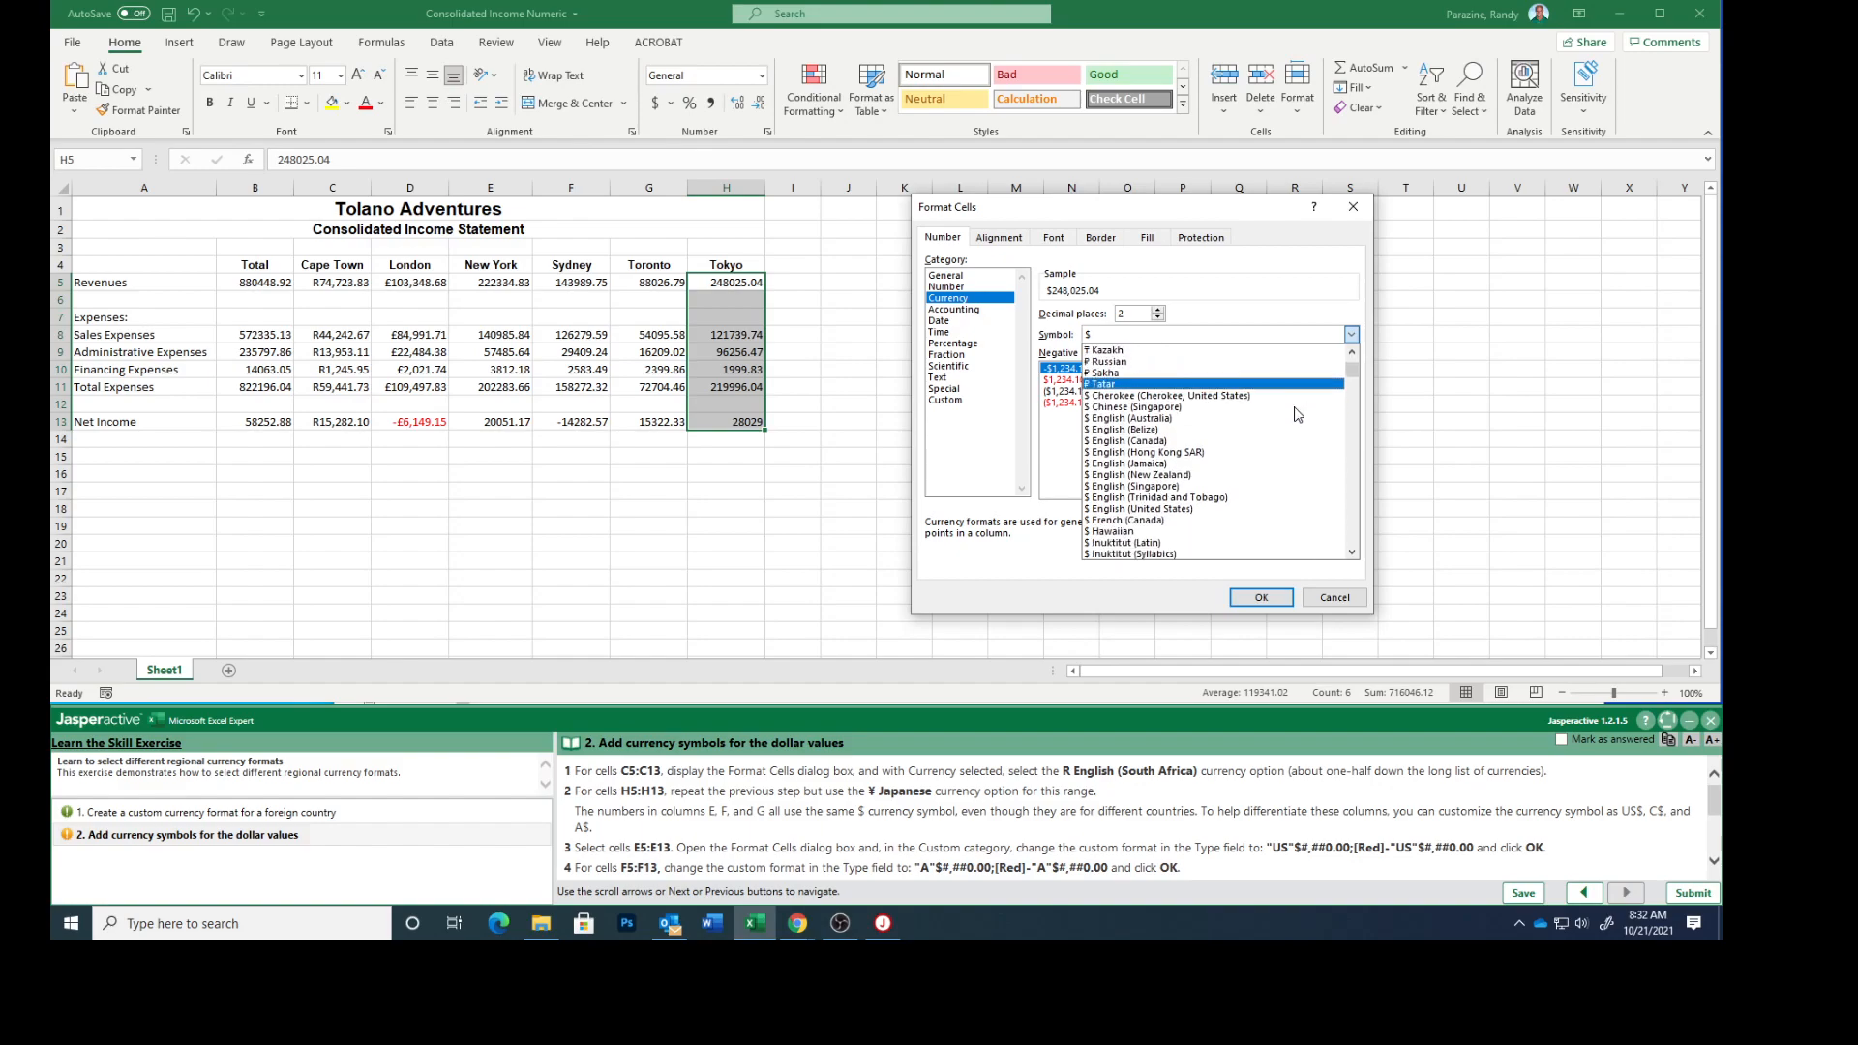
scroll(1298, 414, down, 7)
scroll(1297, 417, down, 3)
scroll(1290, 431, down, 4)
scroll(1283, 436, down, 6)
scroll(1283, 436, down, 6)
scroll(1273, 436, down, 6)
scroll(1274, 439, down, 2)
scroll(1273, 439, down, 1)
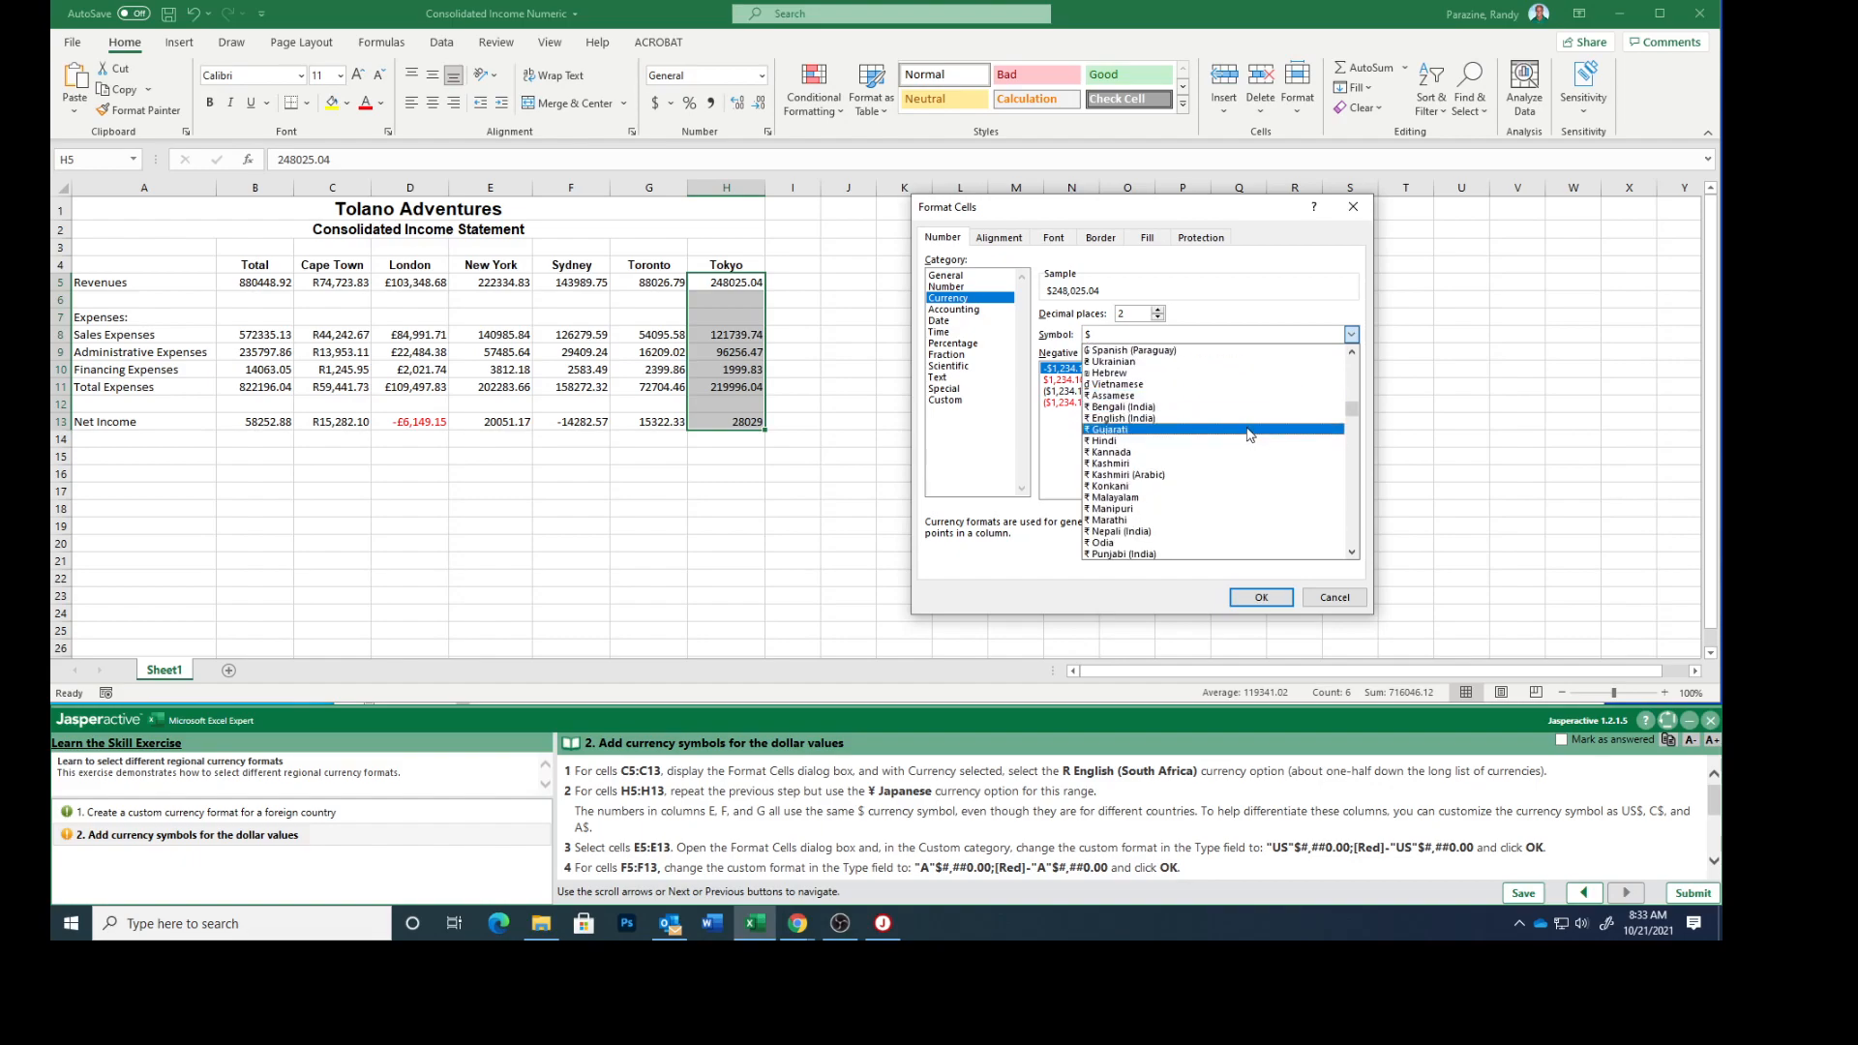
scroll(1249, 436, down, 5)
scroll(1248, 432, down, 7)
scroll(1250, 425, down, 15)
scroll(1245, 424, down, 15)
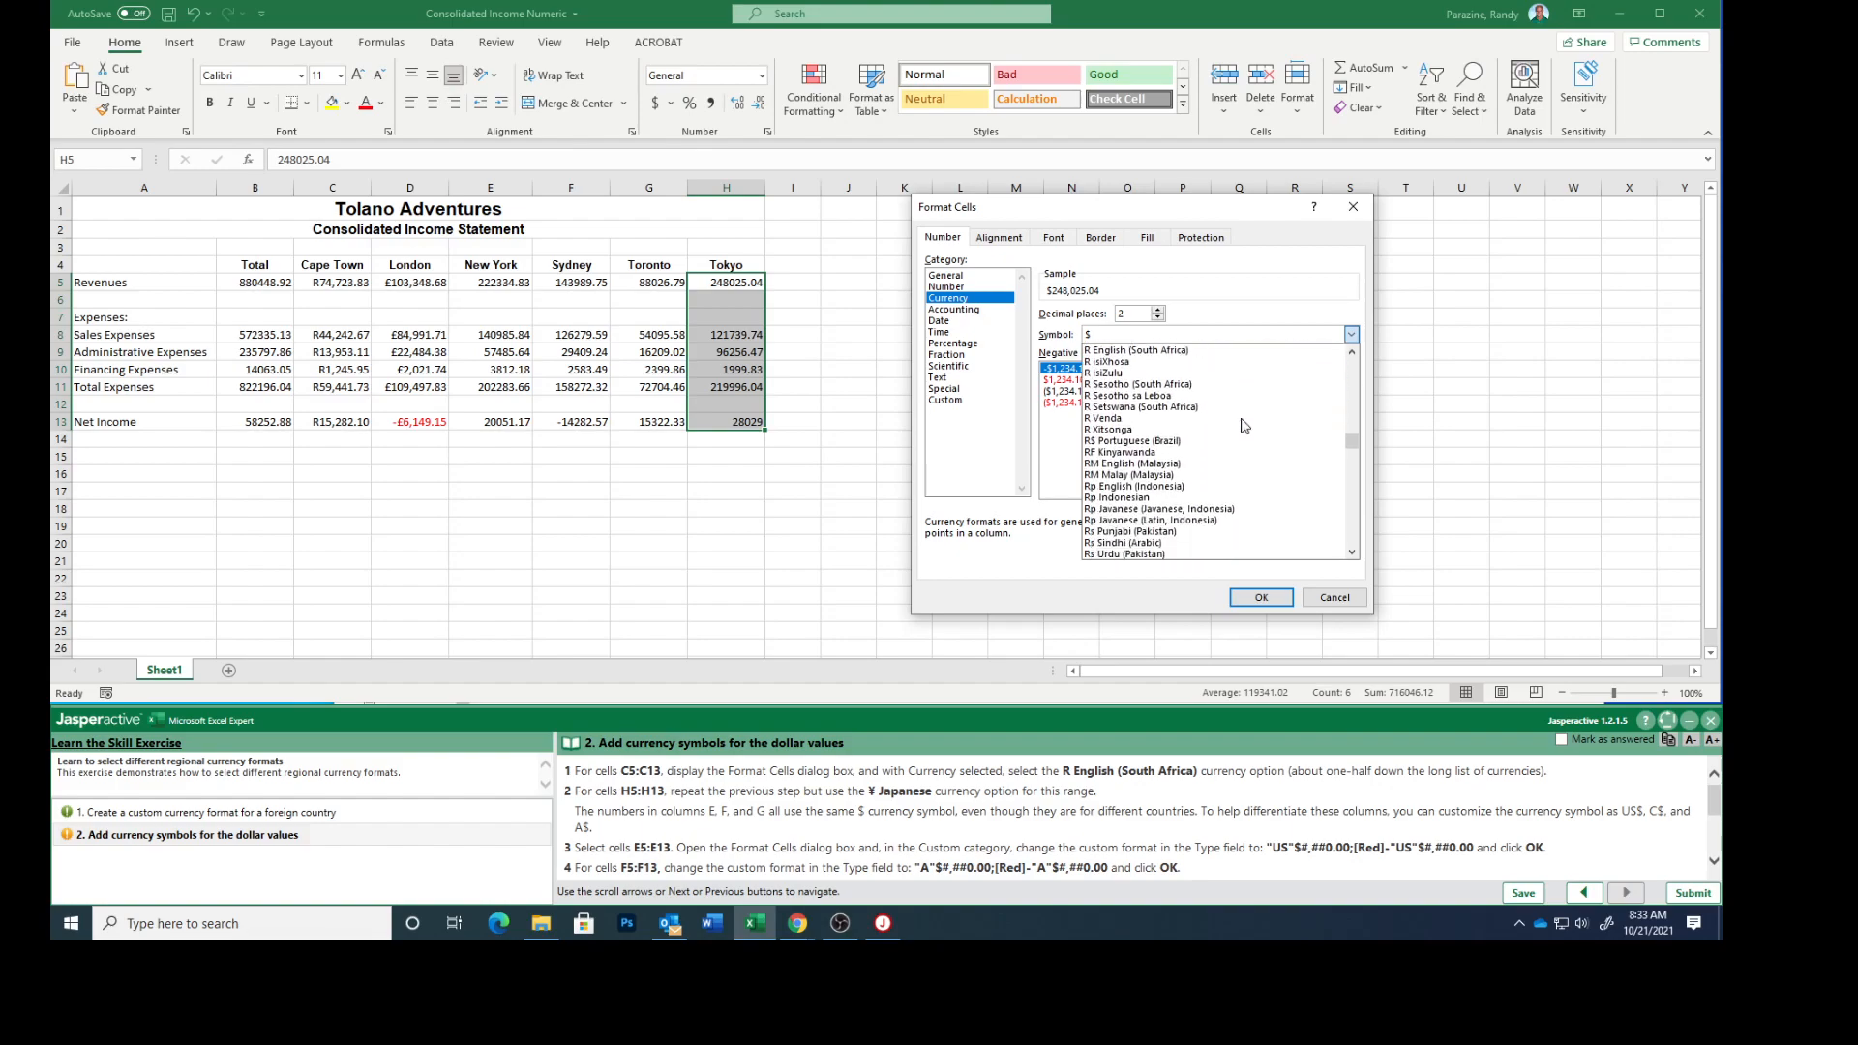
scroll(1246, 426, down, 15)
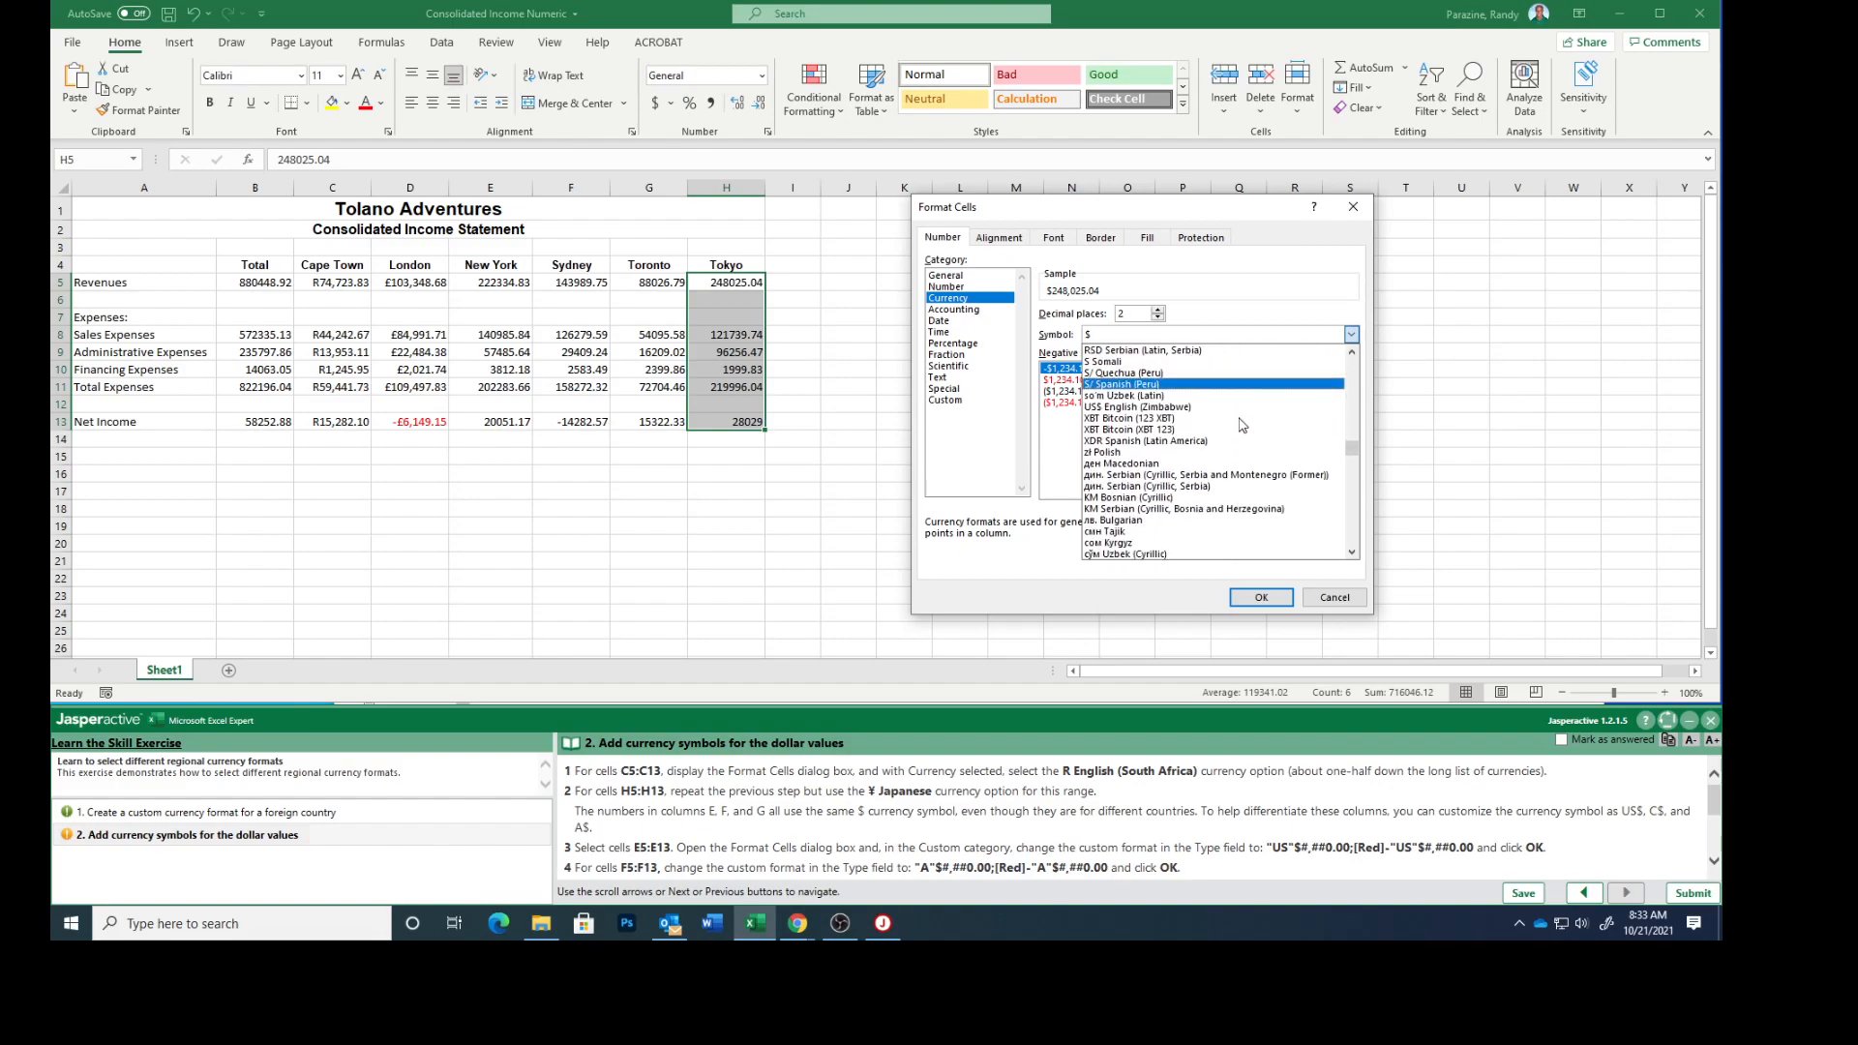
scroll(1242, 424, down, 3)
scroll(1243, 424, down, 15)
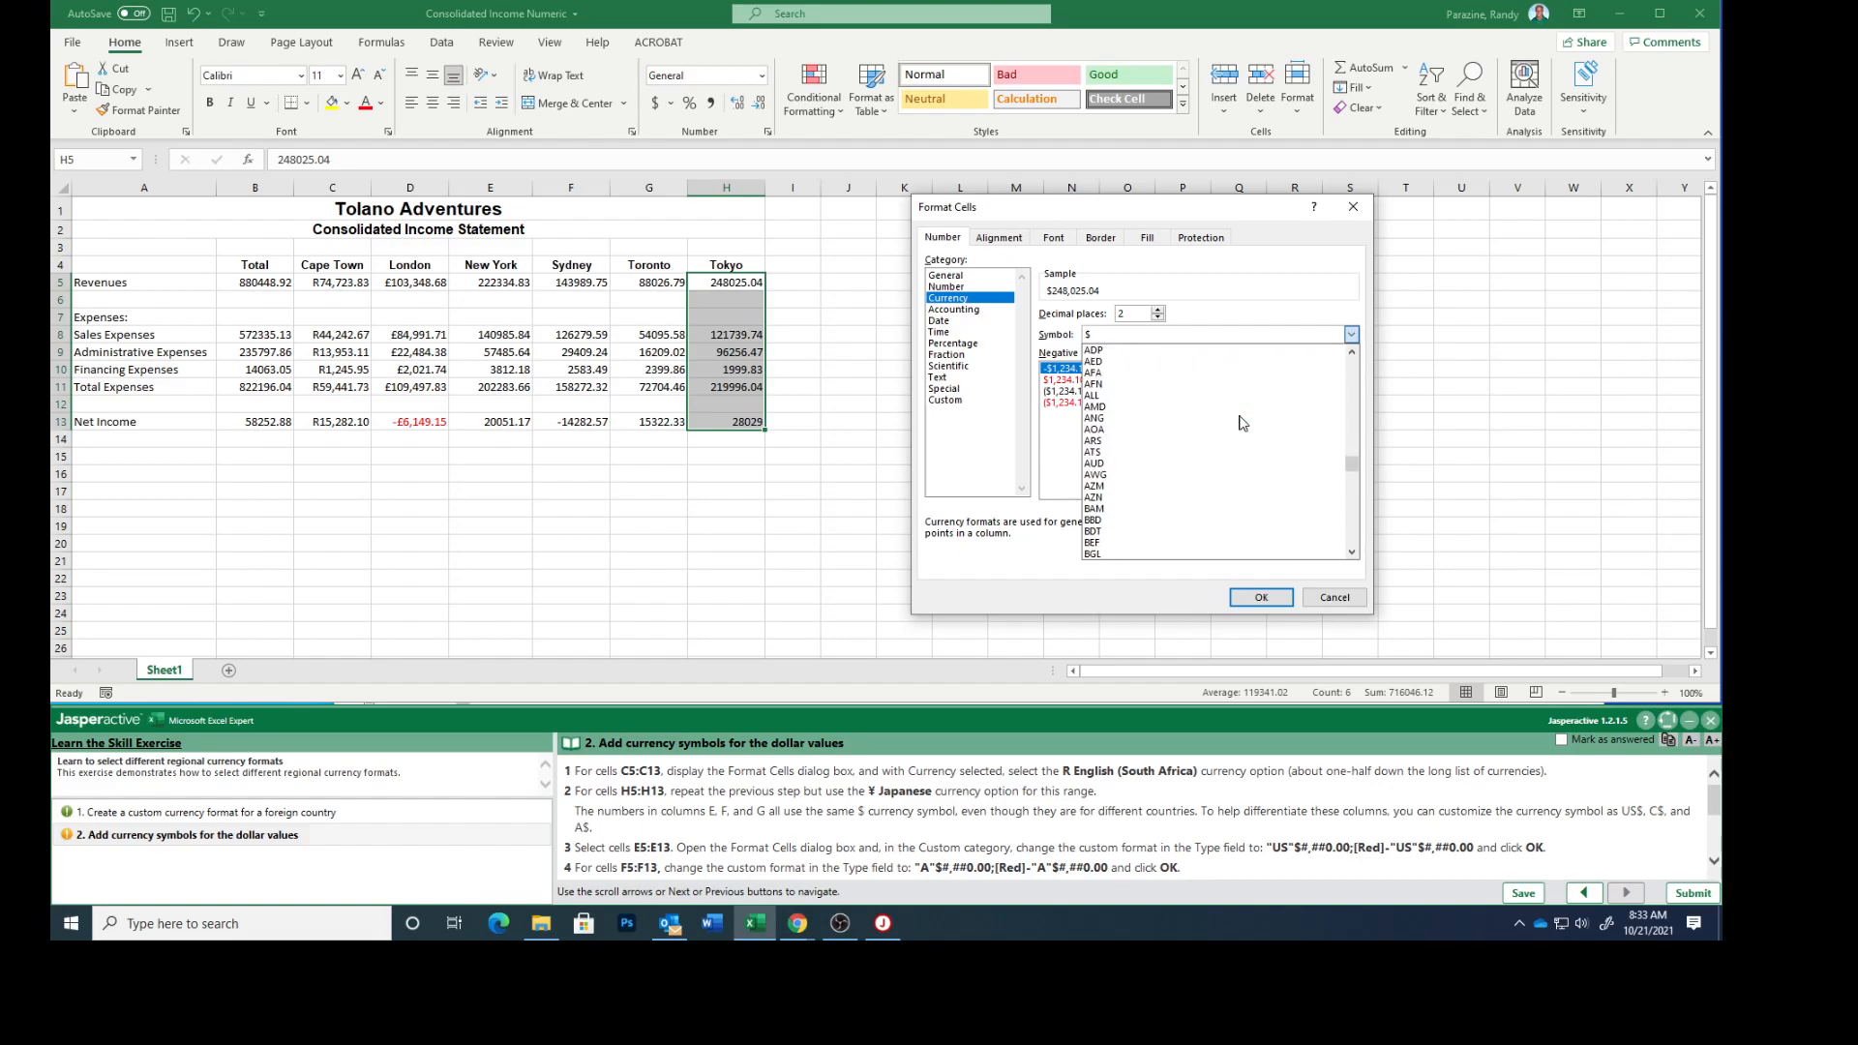
drag(1352, 466, 1354, 363)
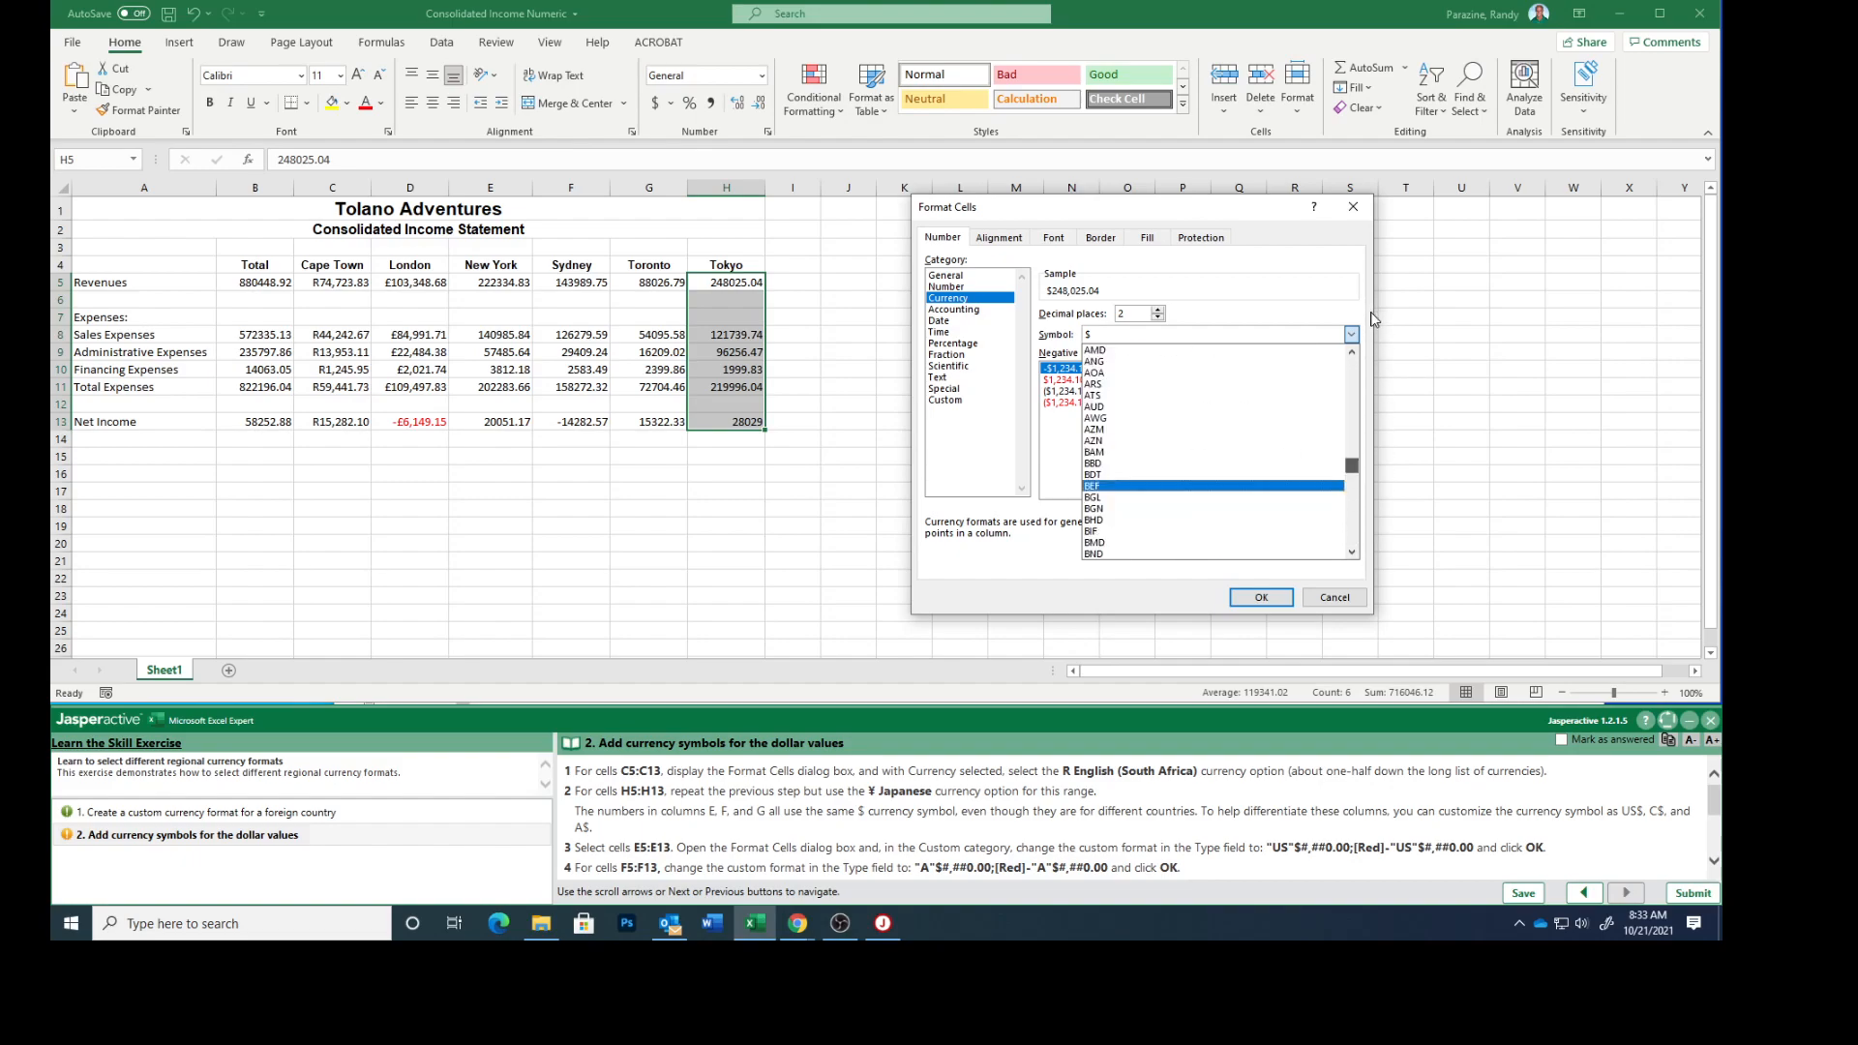
scroll(1208, 412, down, 2)
scroll(1215, 426, down, 3)
scroll(1217, 426, down, 3)
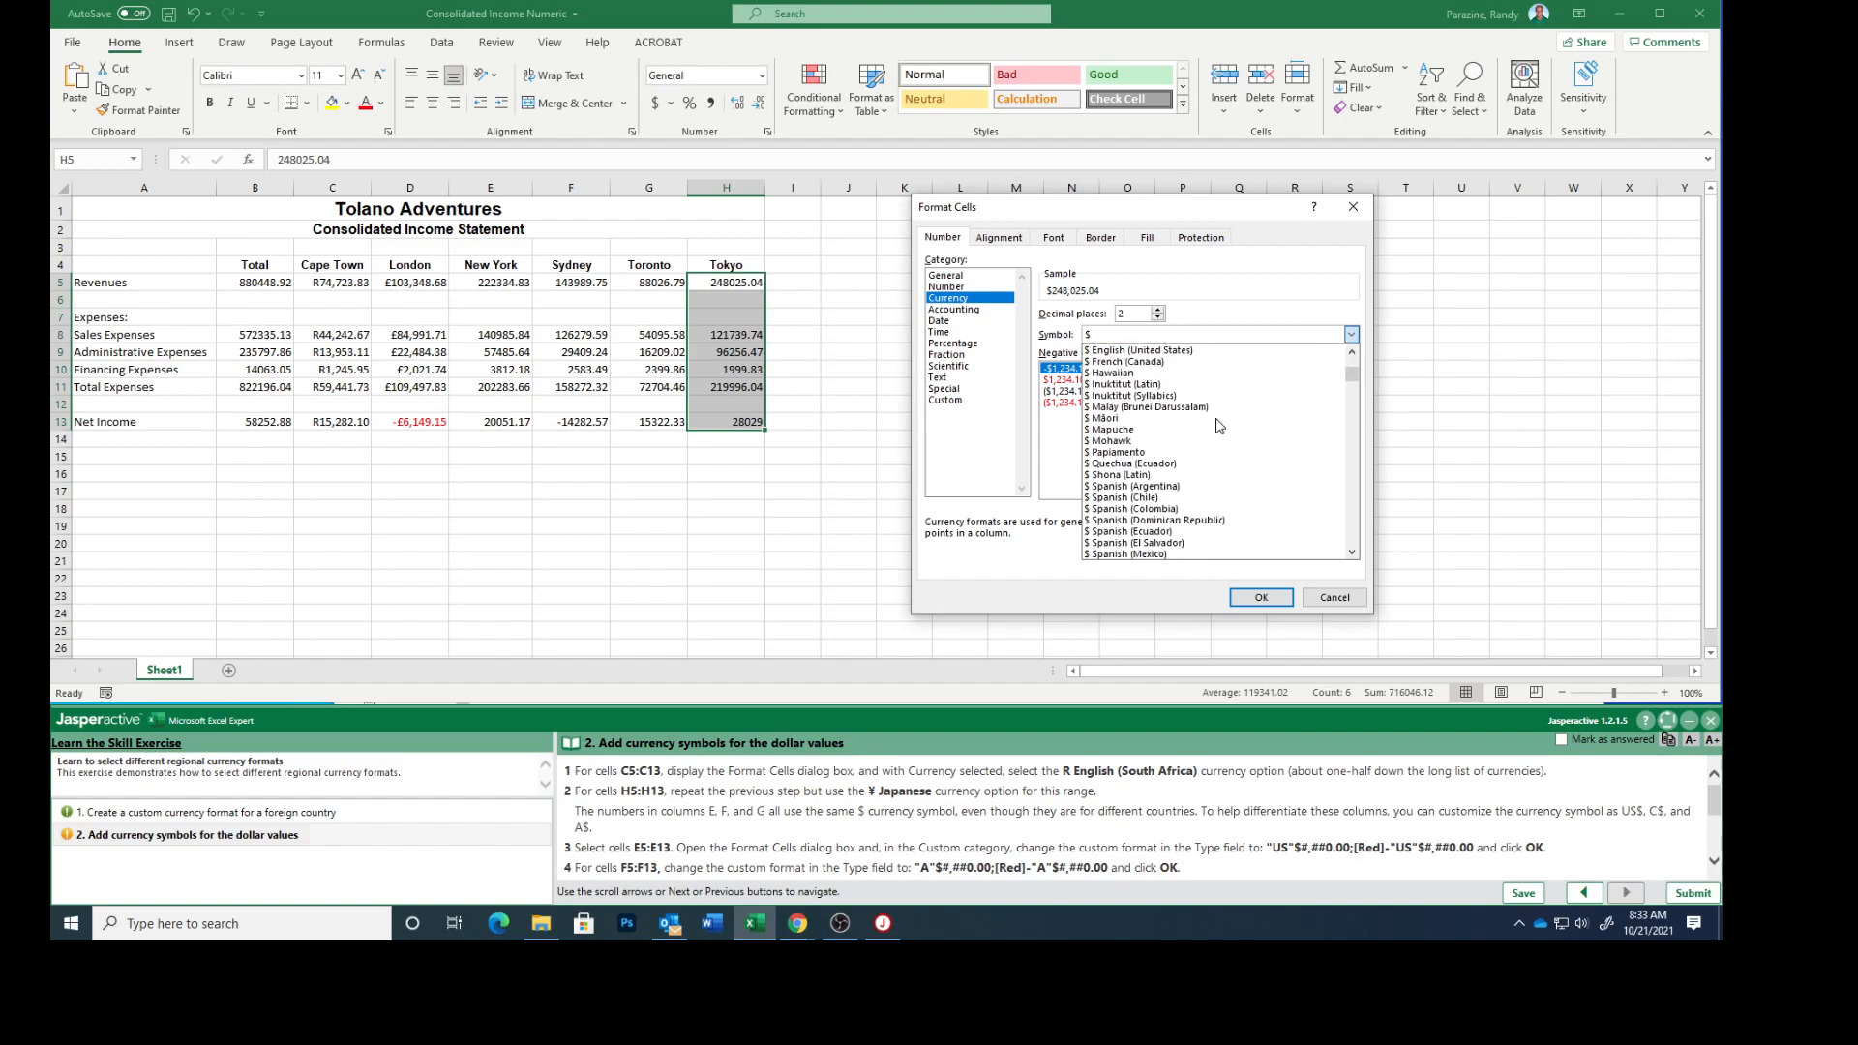
scroll(1217, 426, down, 1)
scroll(1218, 426, down, 3)
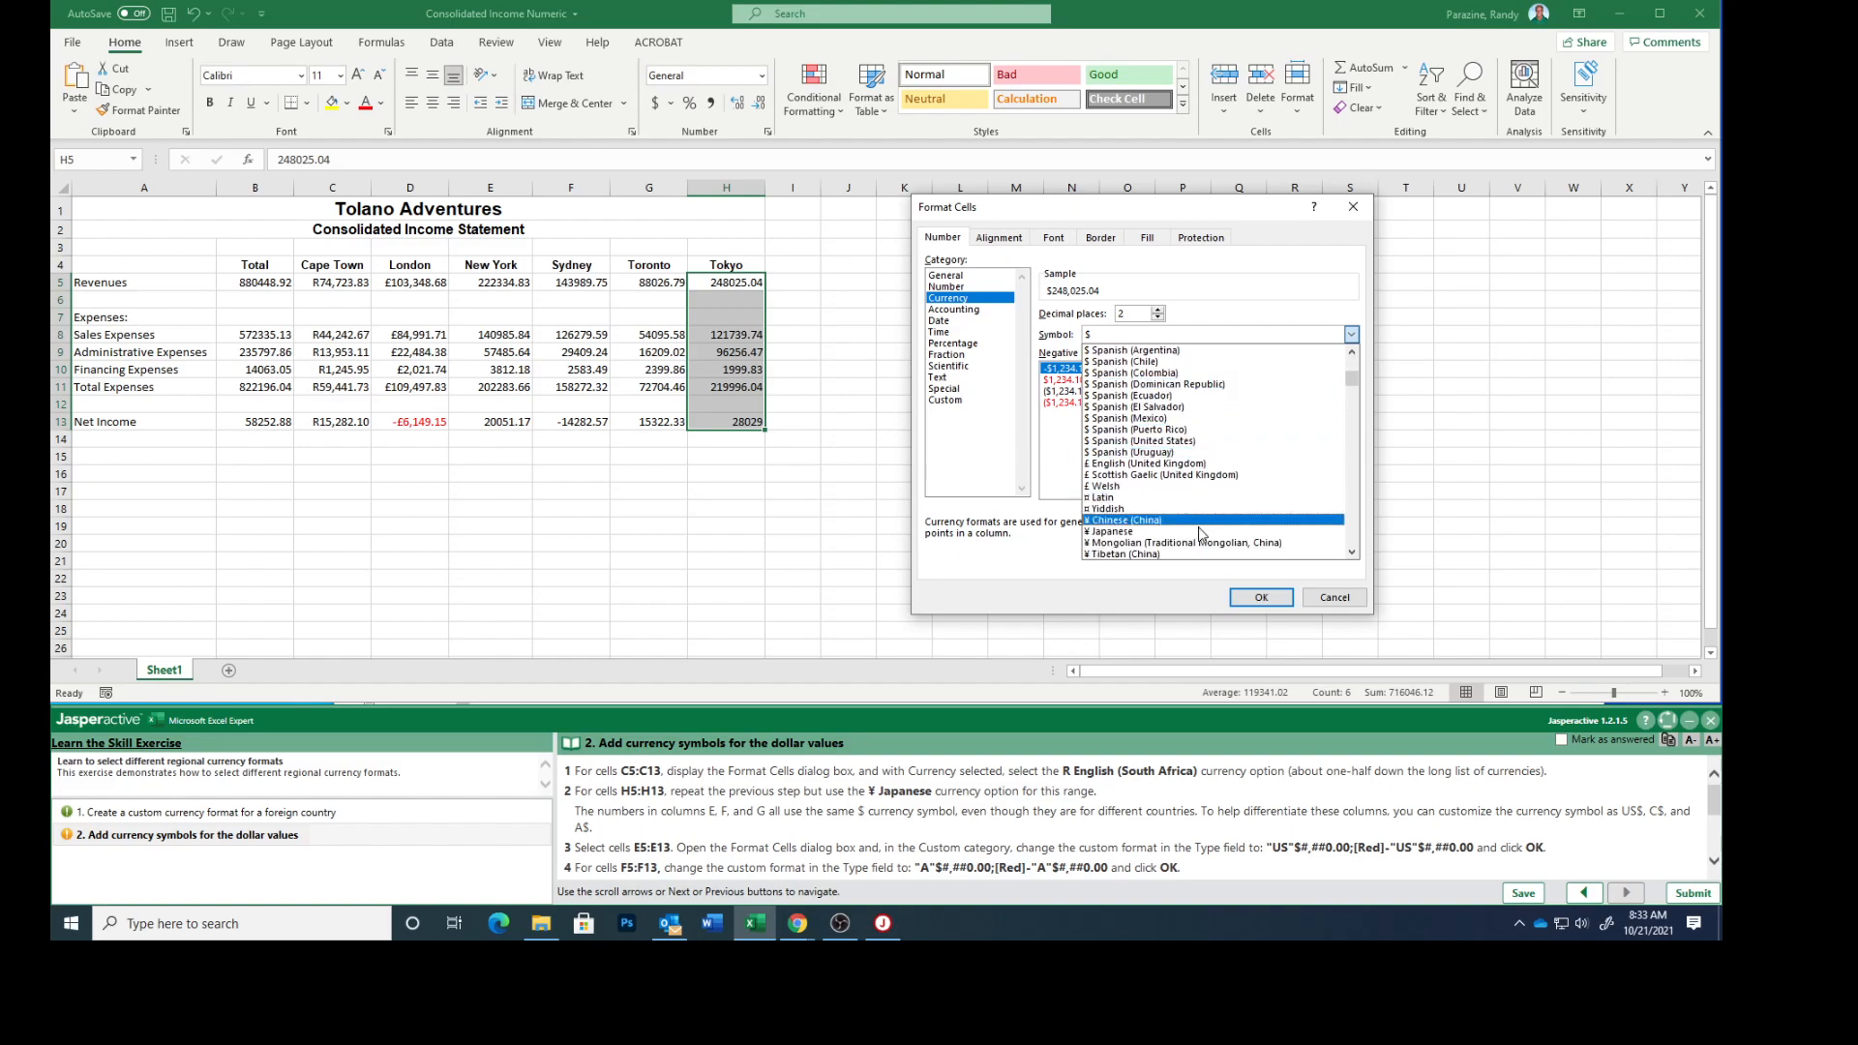
click(1138, 541)
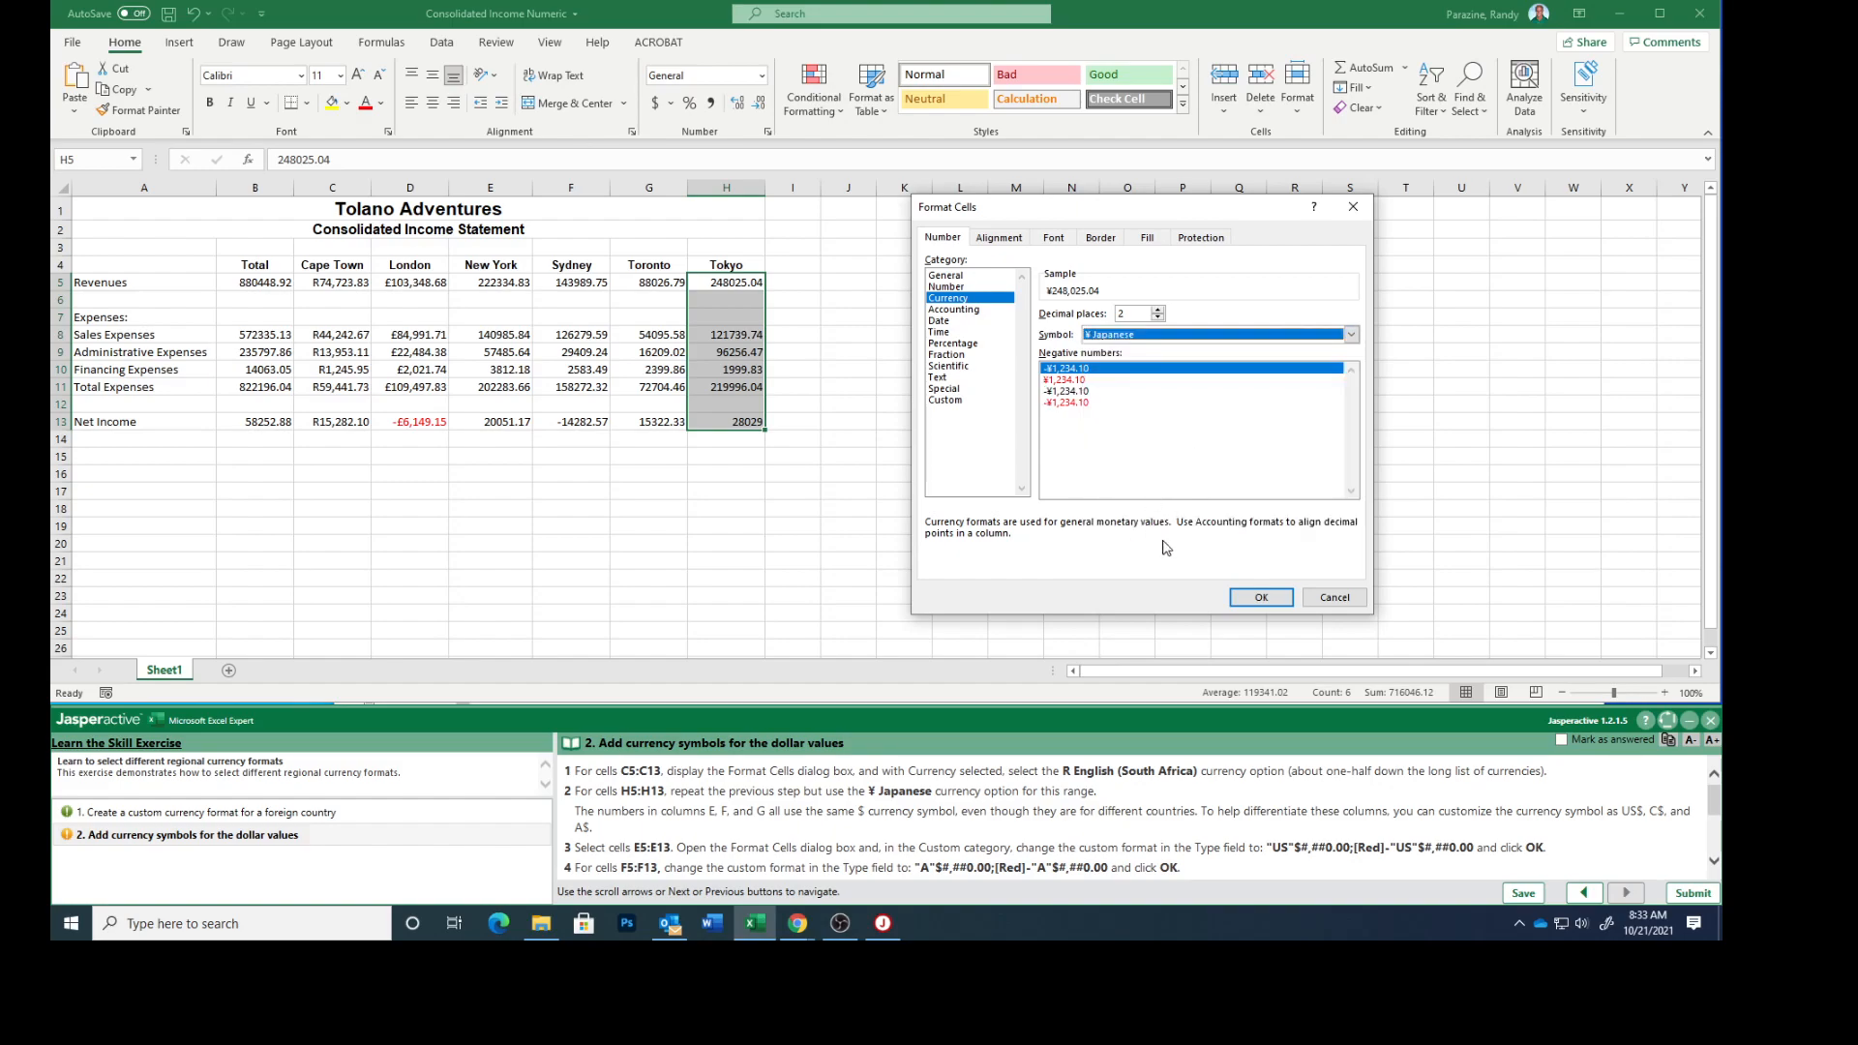
click(1263, 598)
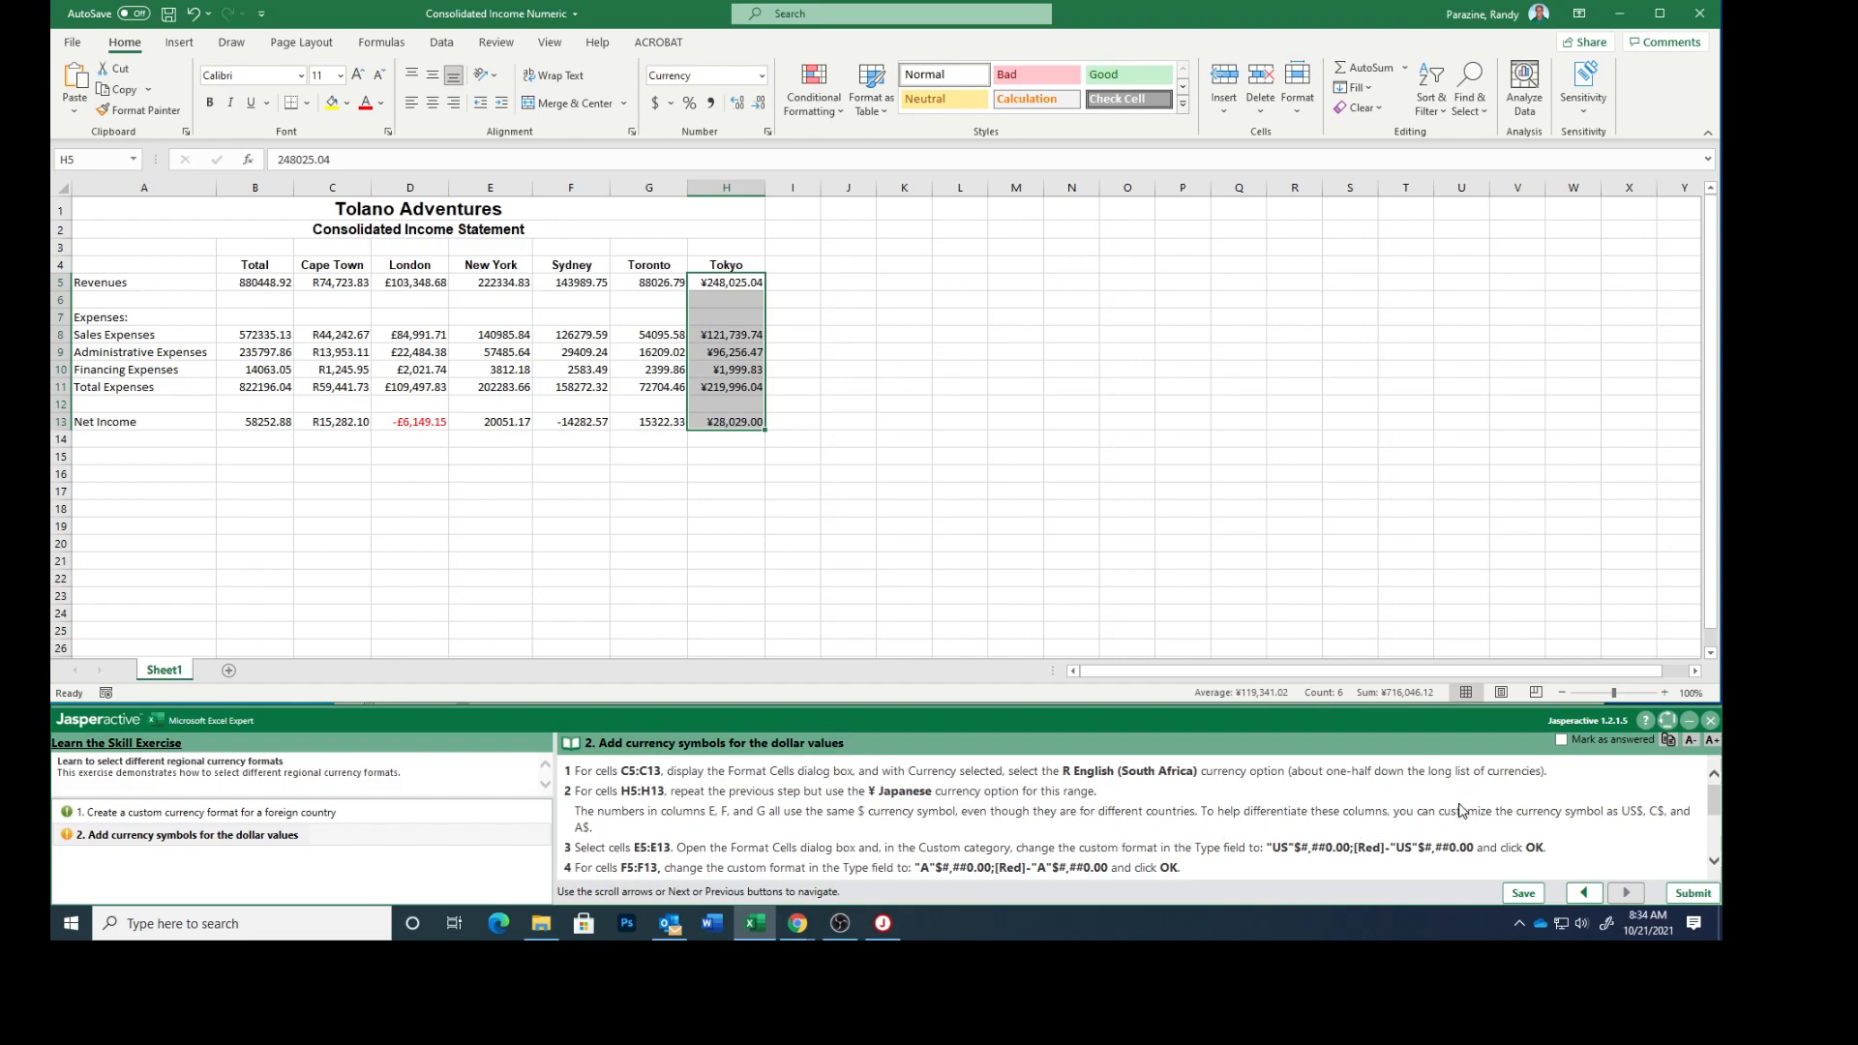
- Open the cell formatting settings for the New York figures in E5:E13 and choose the Custom category
scroll(1145, 800, down, 2)
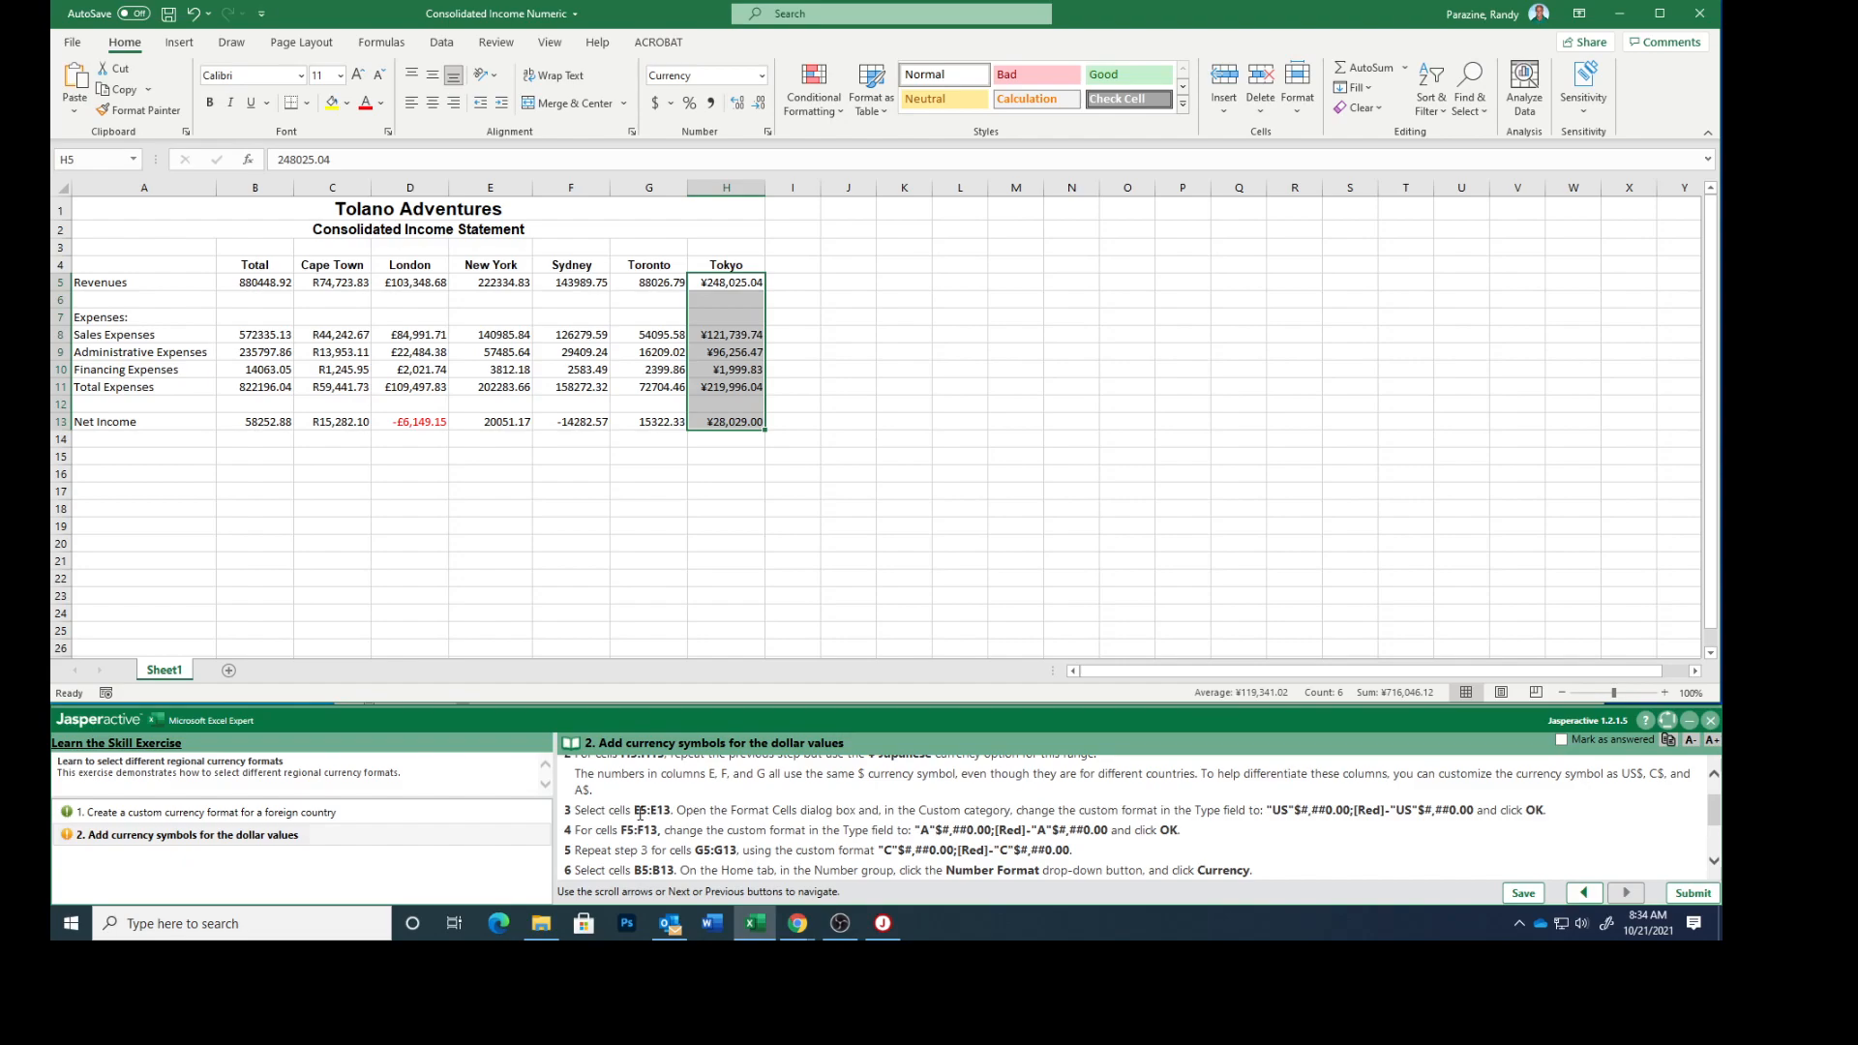
scroll(640, 813, down, 2)
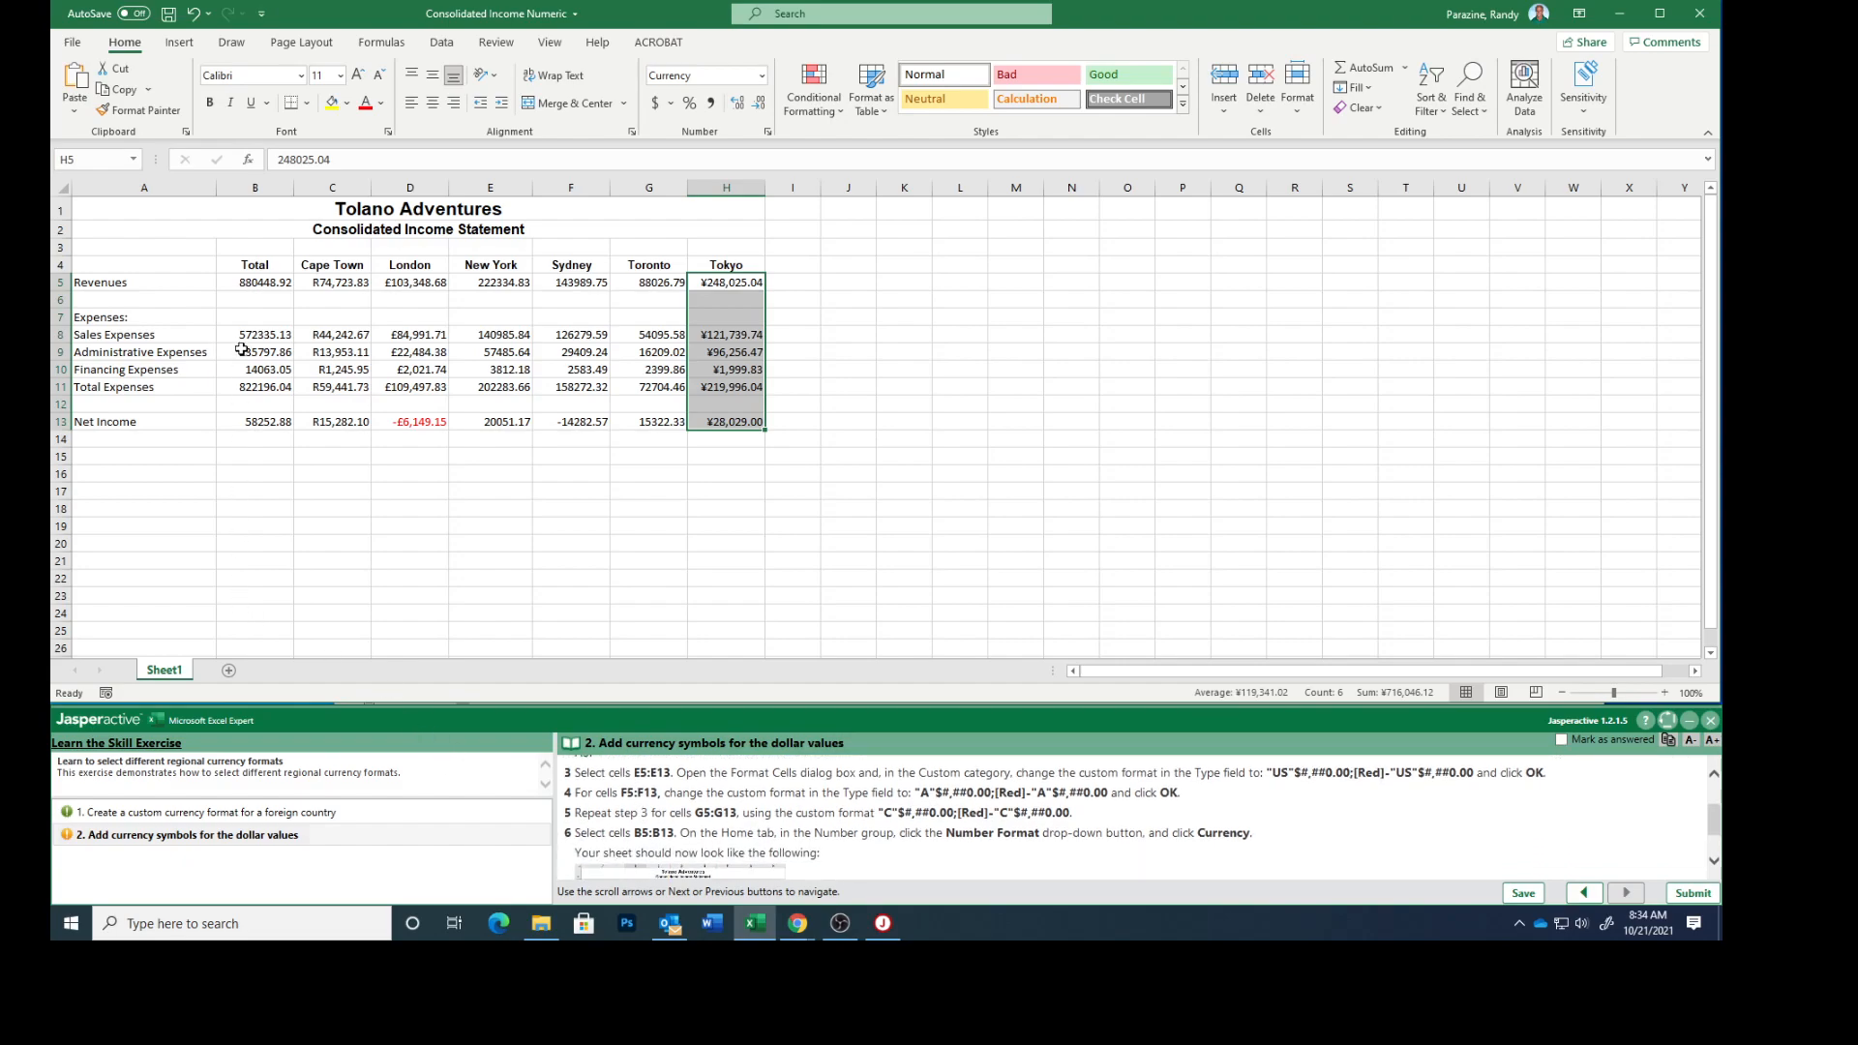
drag(485, 282, 490, 416)
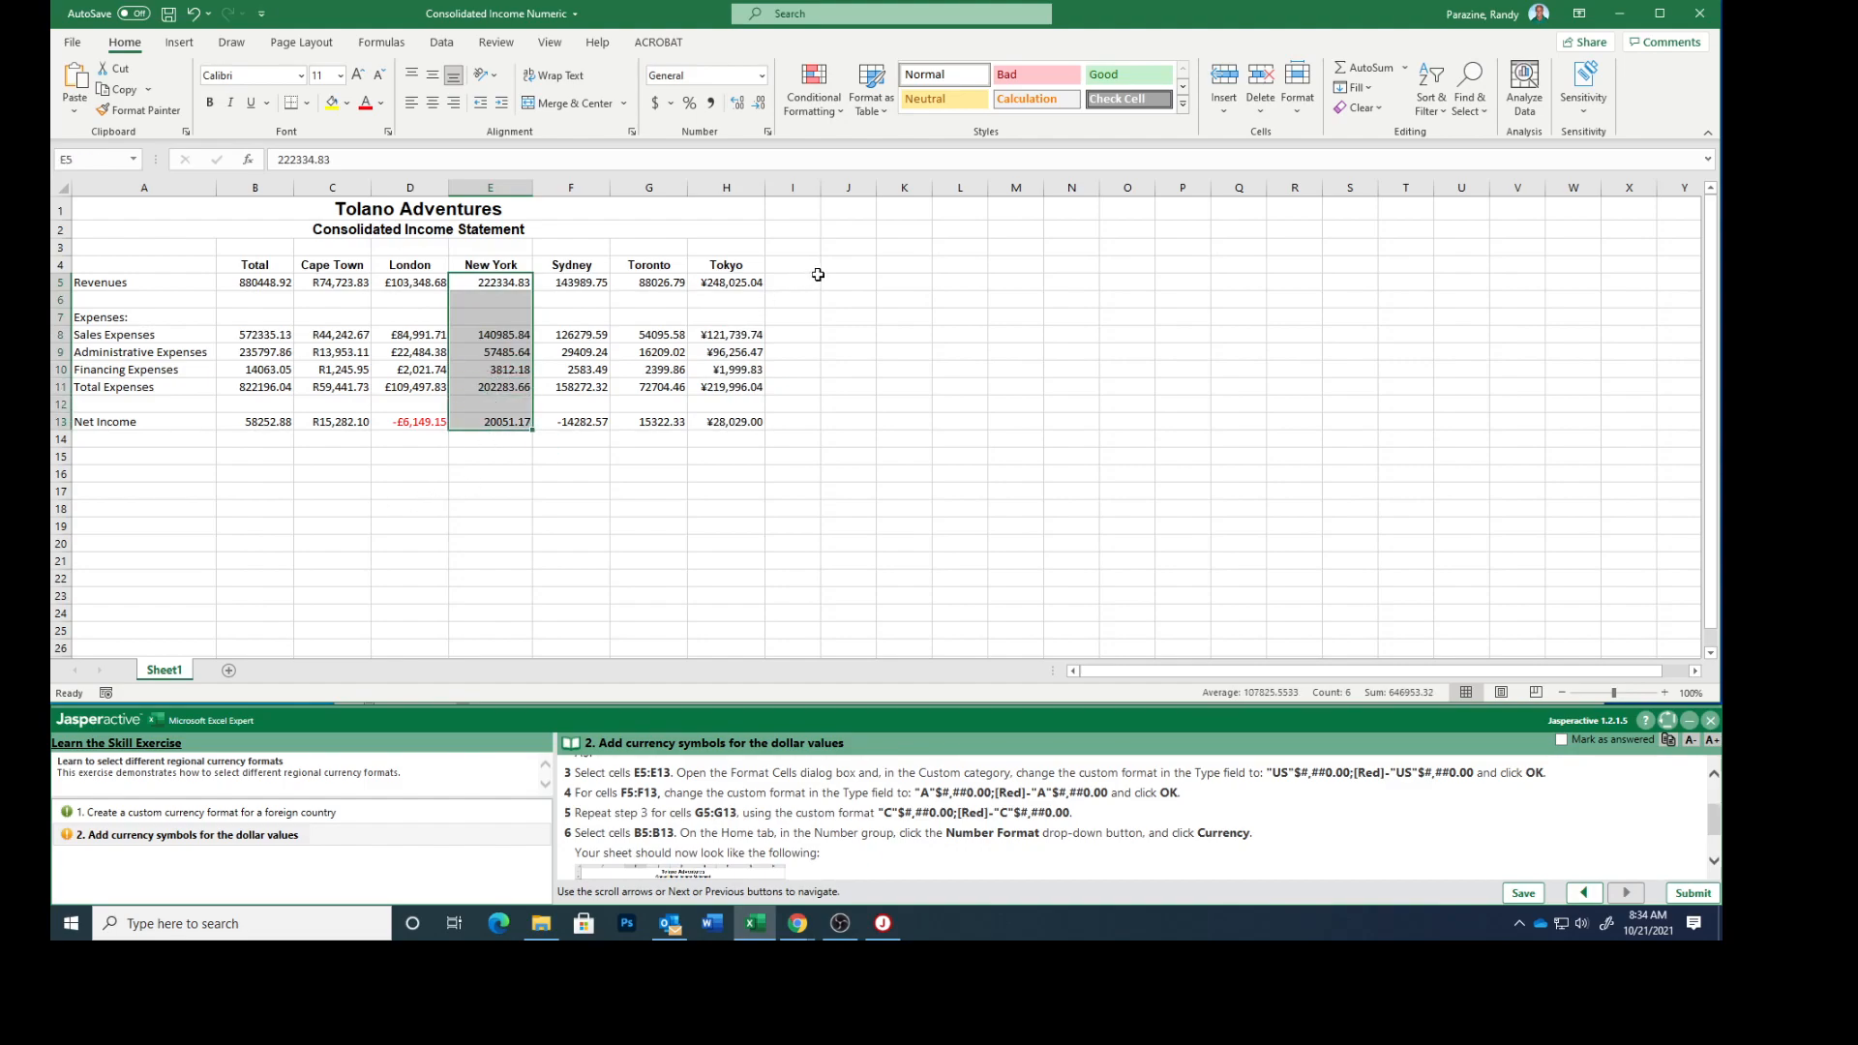
click(767, 134)
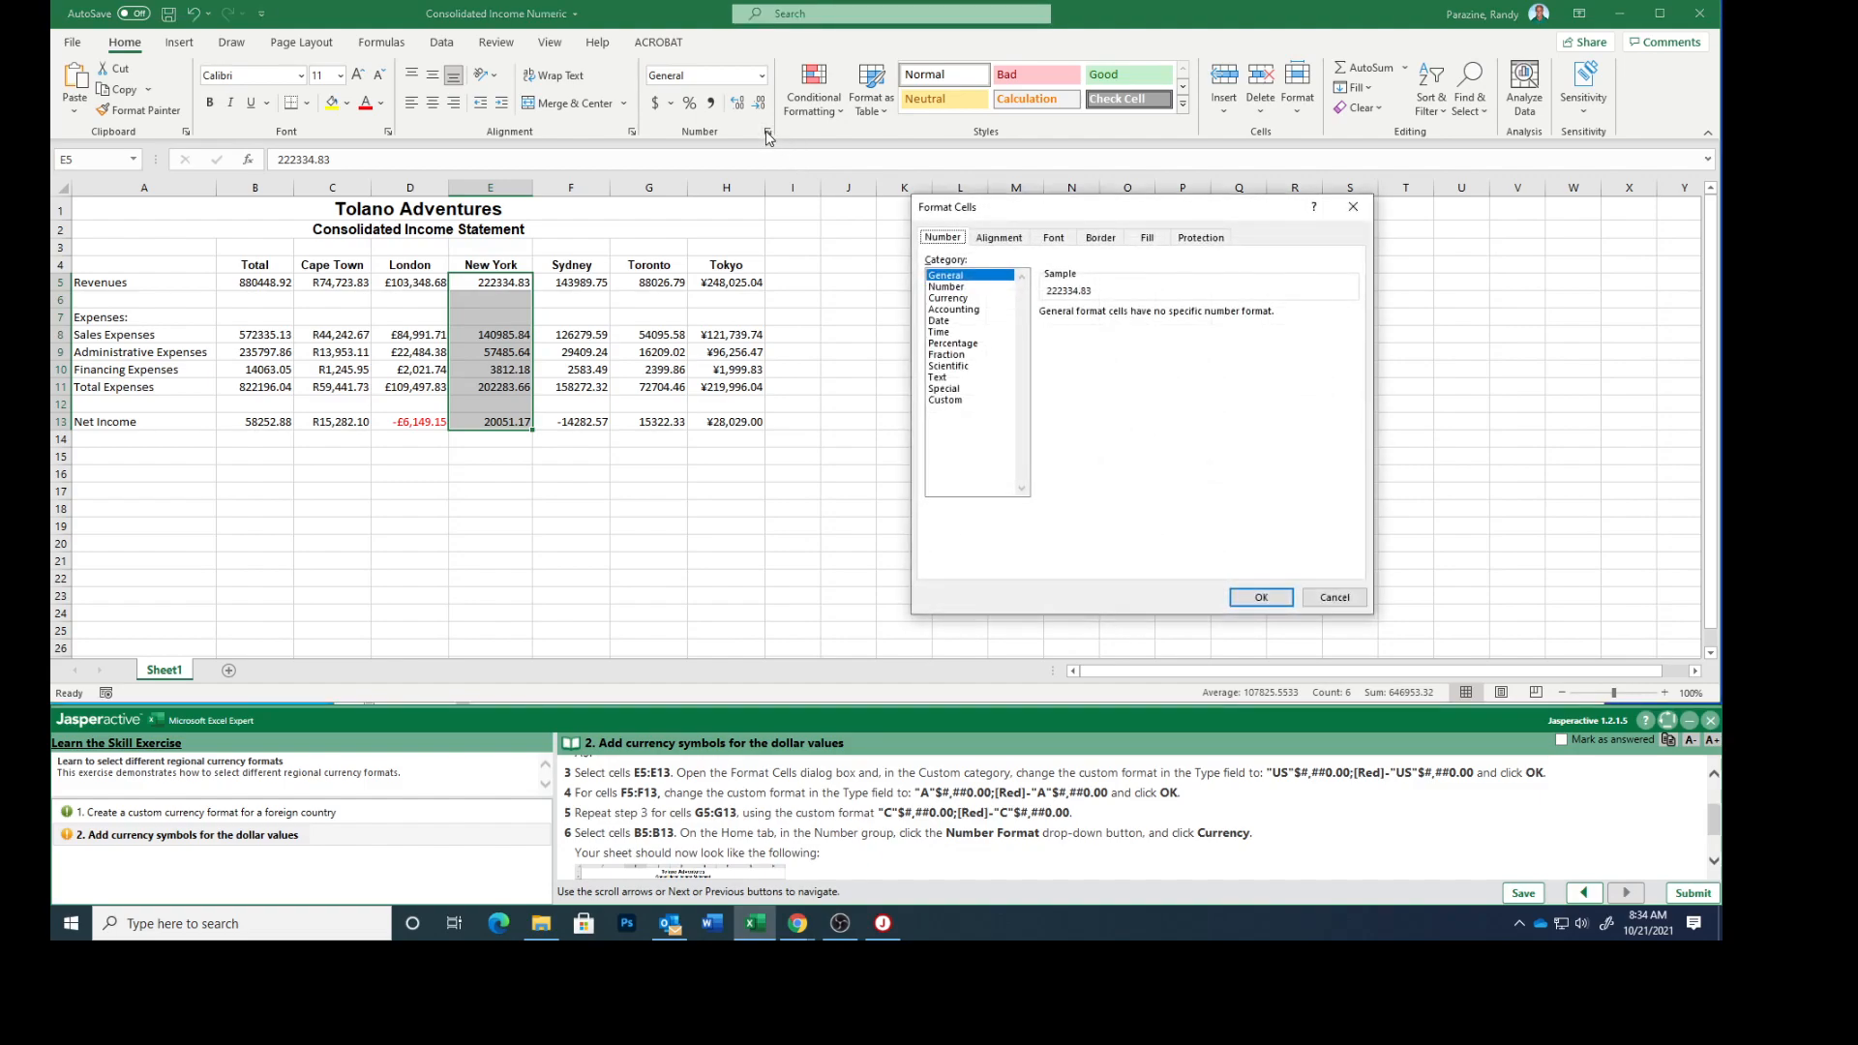
click(944, 401)
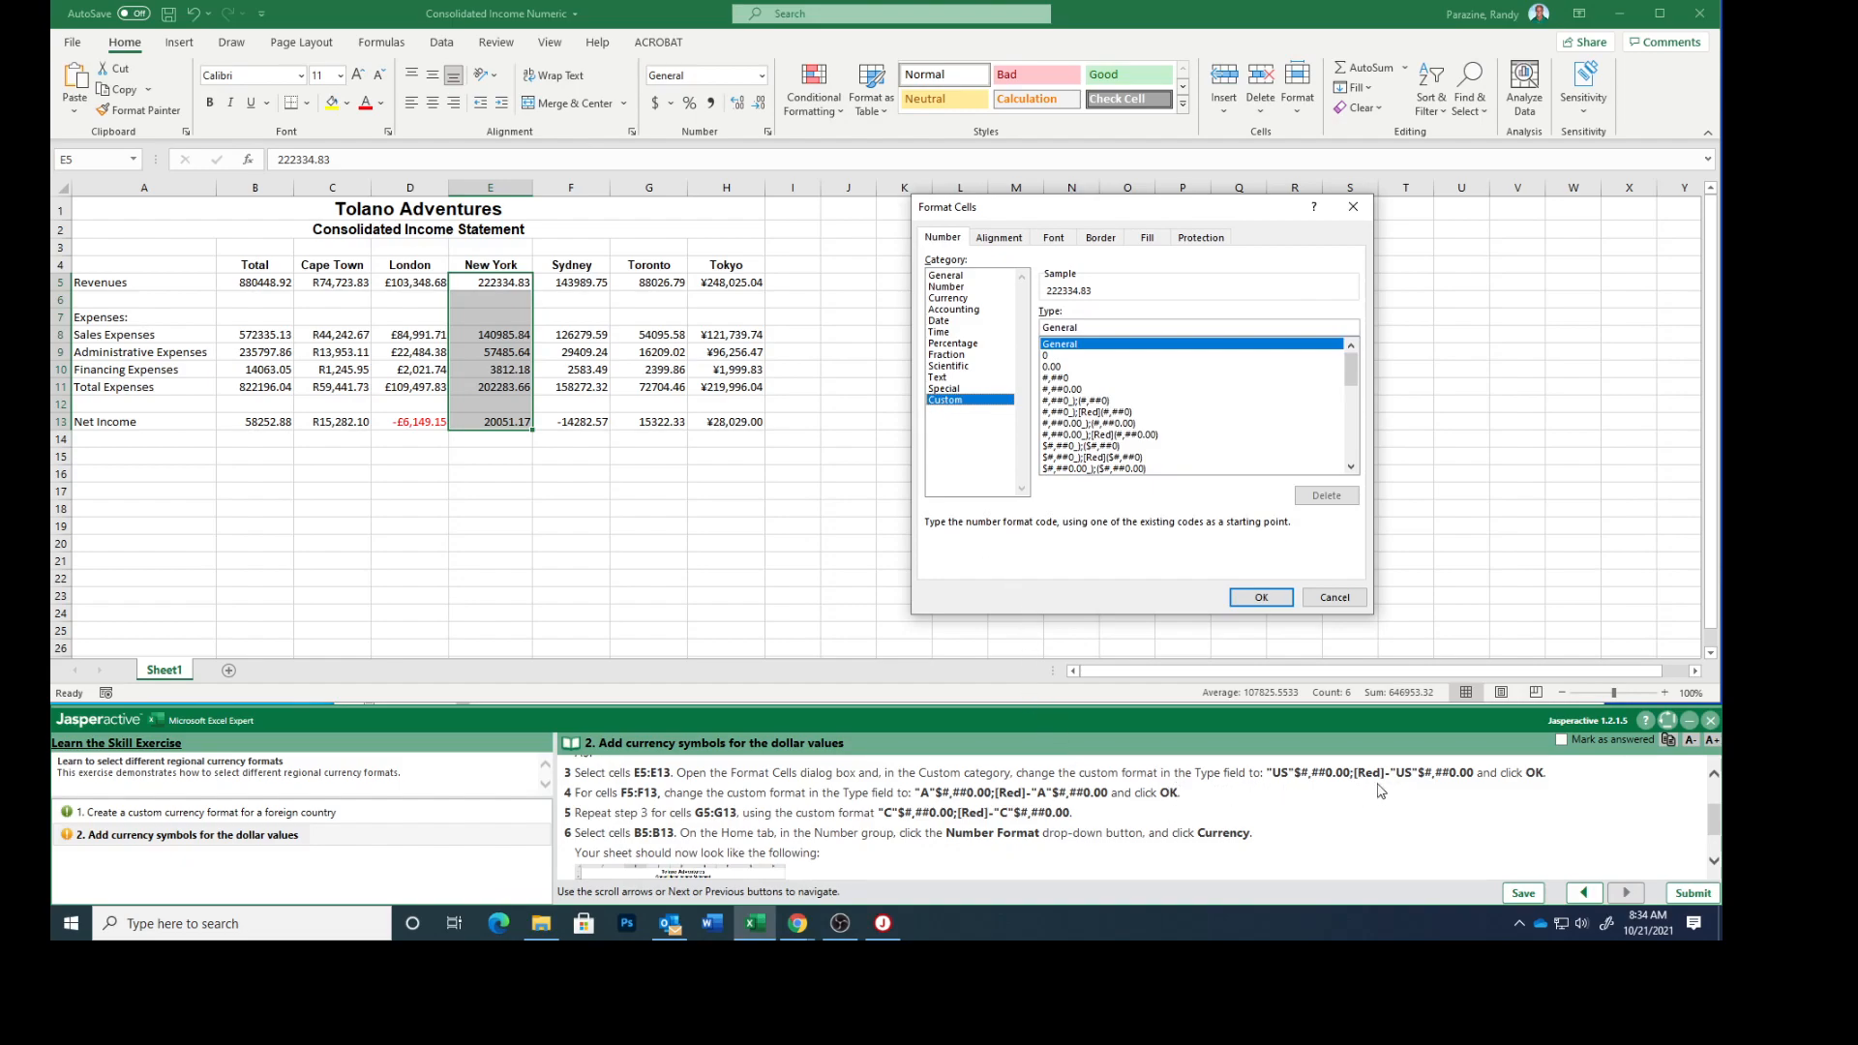
- Copy the format code "US"$#,##0.00;[Red]-"US"$#,##0.00 from the exercise instructions and apply it as the custom format for E5:E13
drag(1268, 769, 1475, 780)
key(ctrl+c)
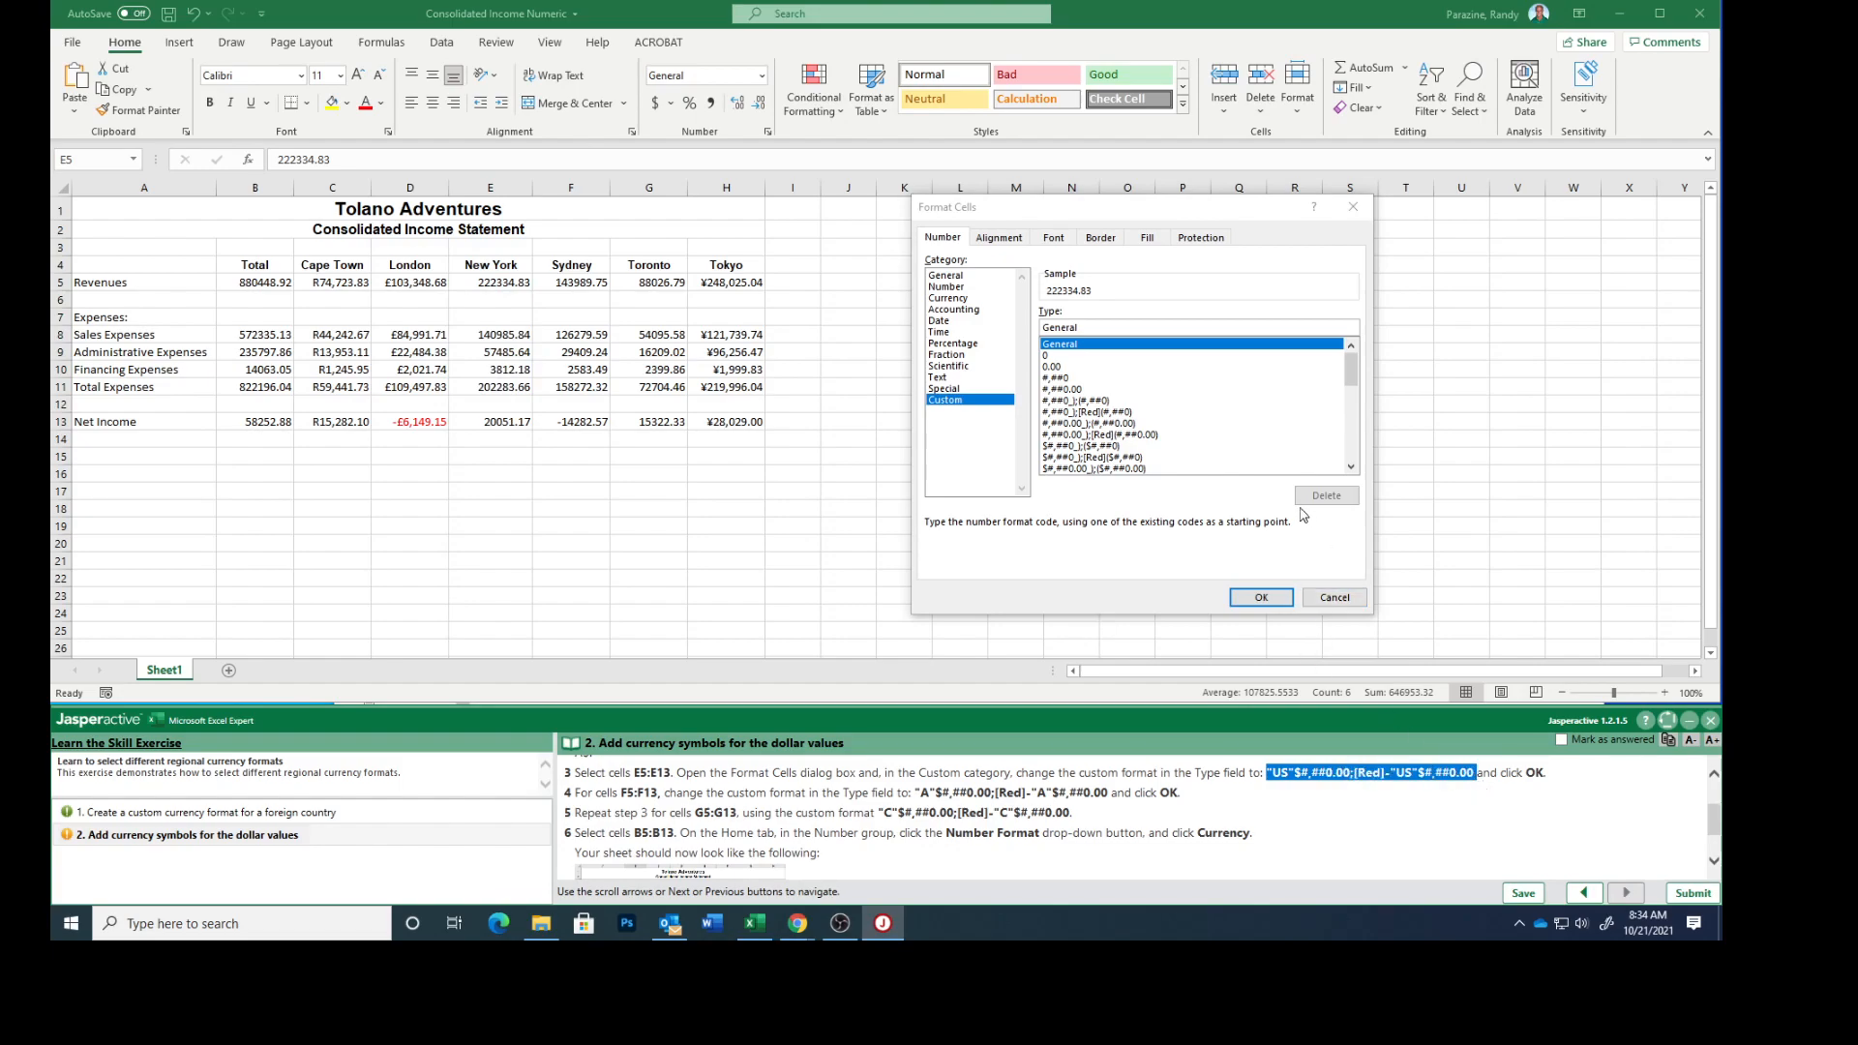
click(1107, 331)
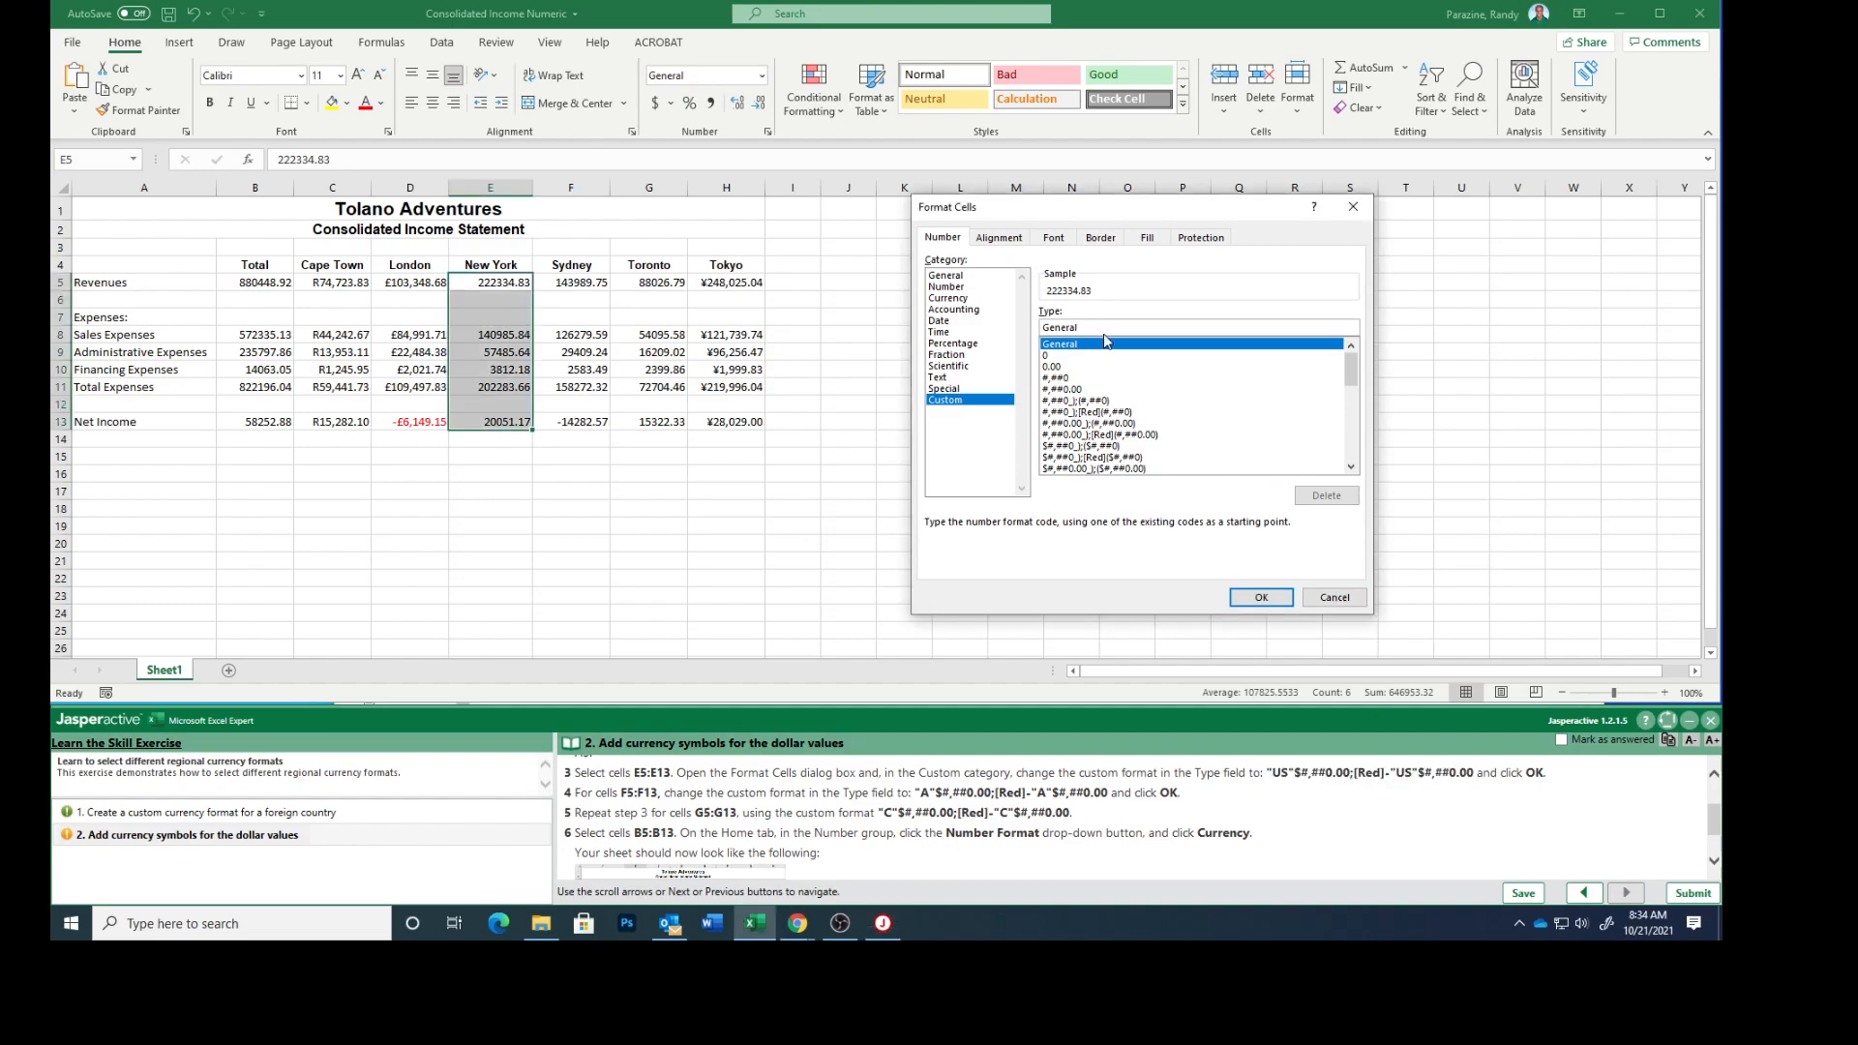
key(BackSpace)
key(BackSpace)
key(BackSpace)
key(BackSpace)
key(BackSpace)
key(BackSpace)
key(BackSpace)
key(ctrl+v)
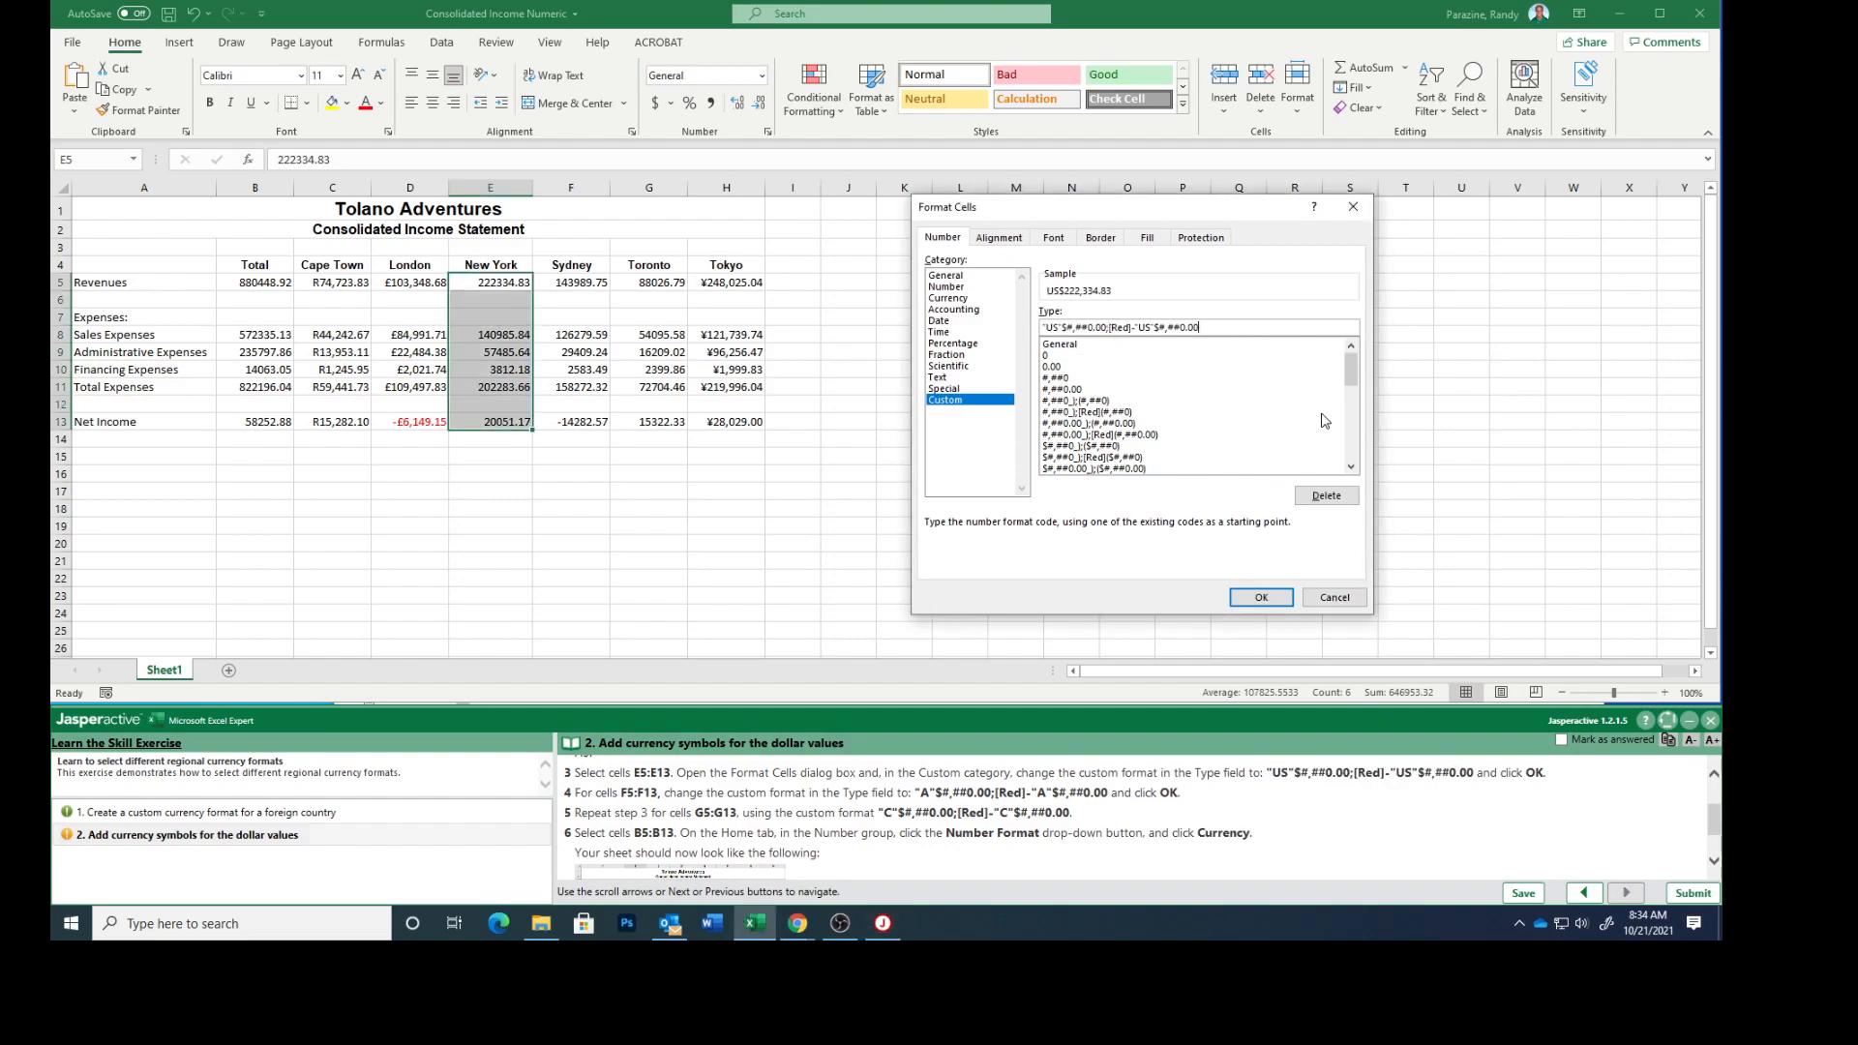
click(1263, 598)
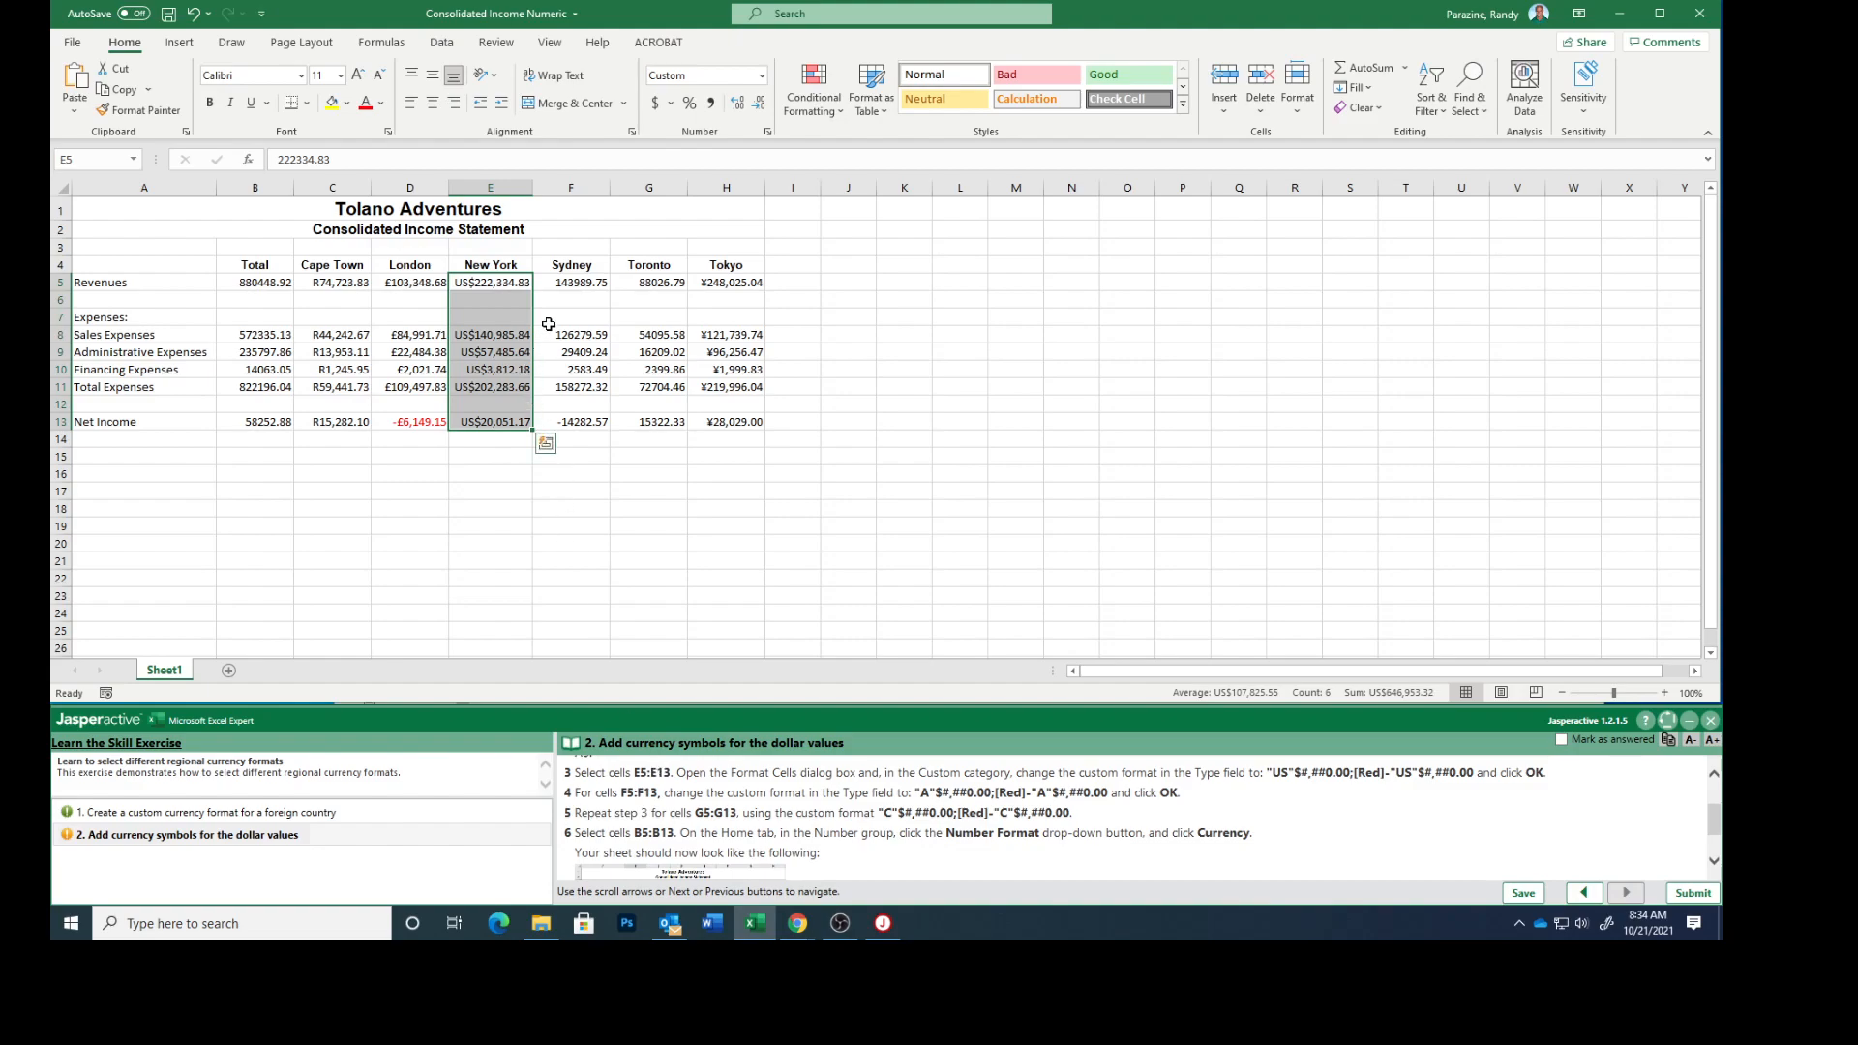
- Open the cell formatting settings for the Sydney figures in F5:F13 and choose the Custom category
drag(570, 283, 561, 428)
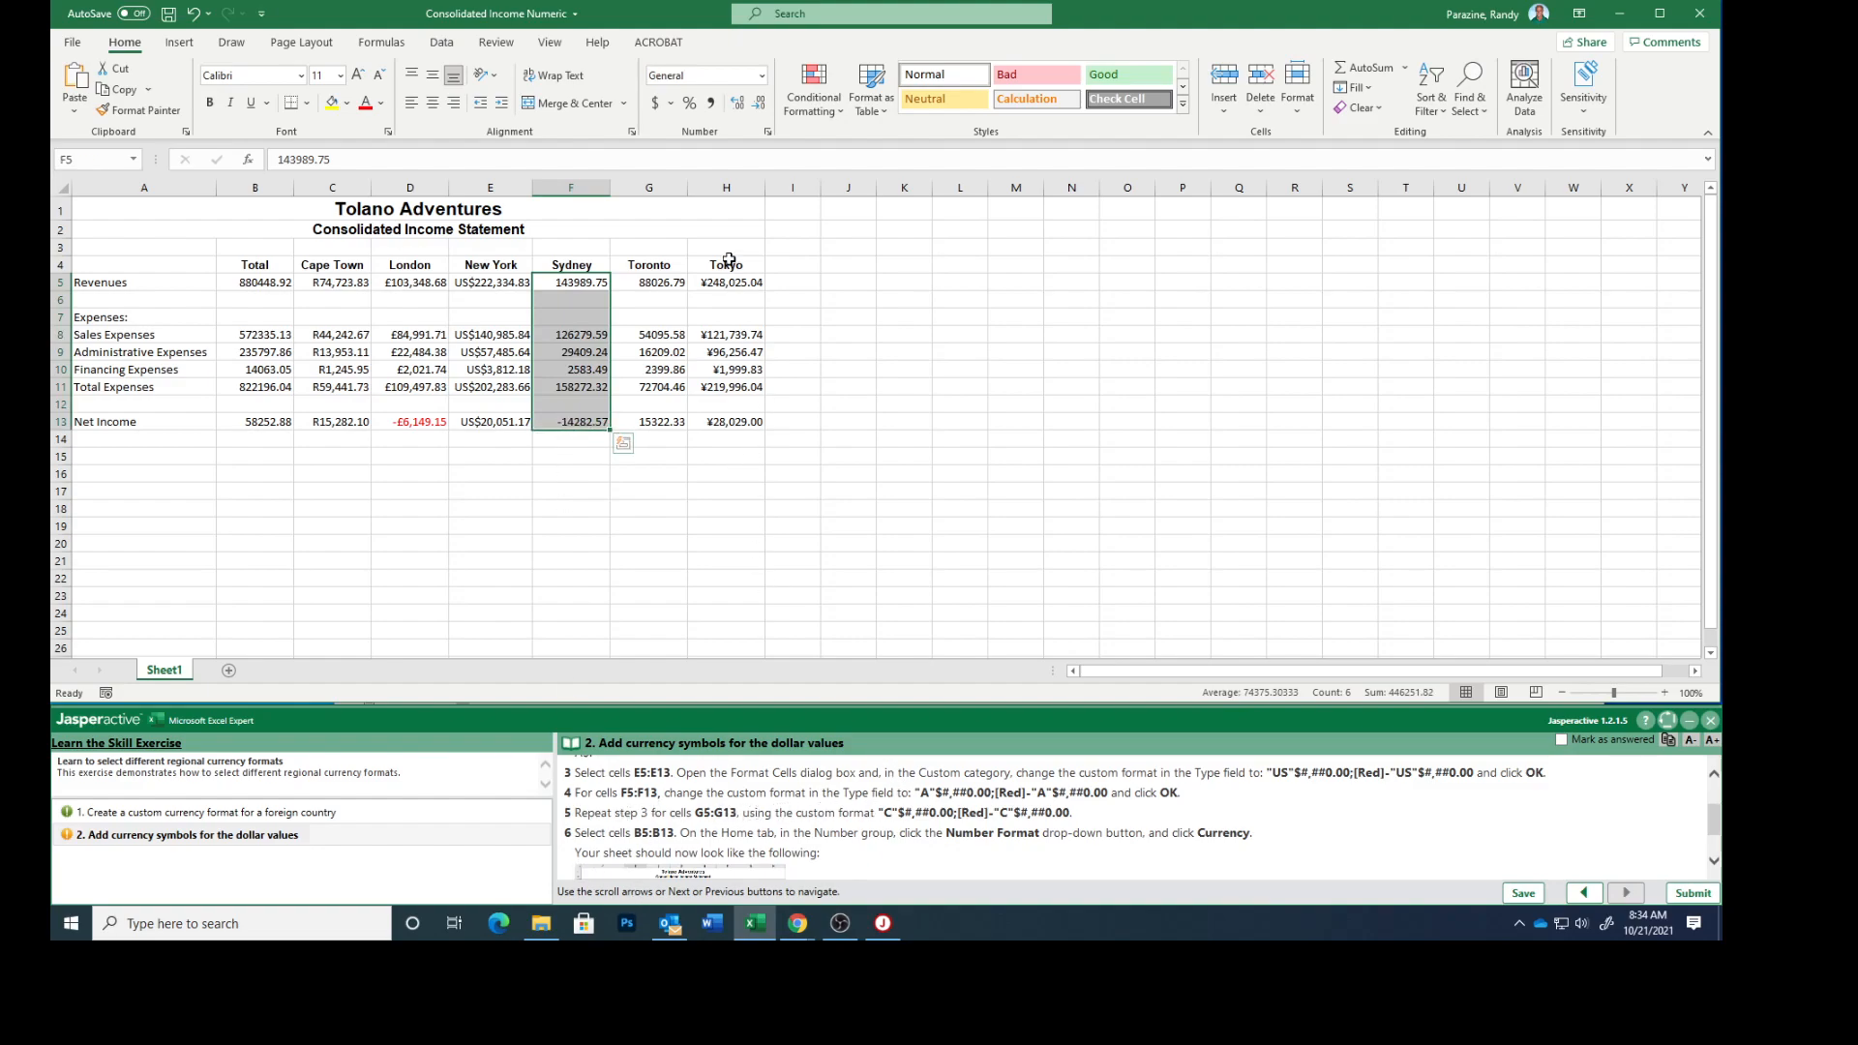
click(768, 133)
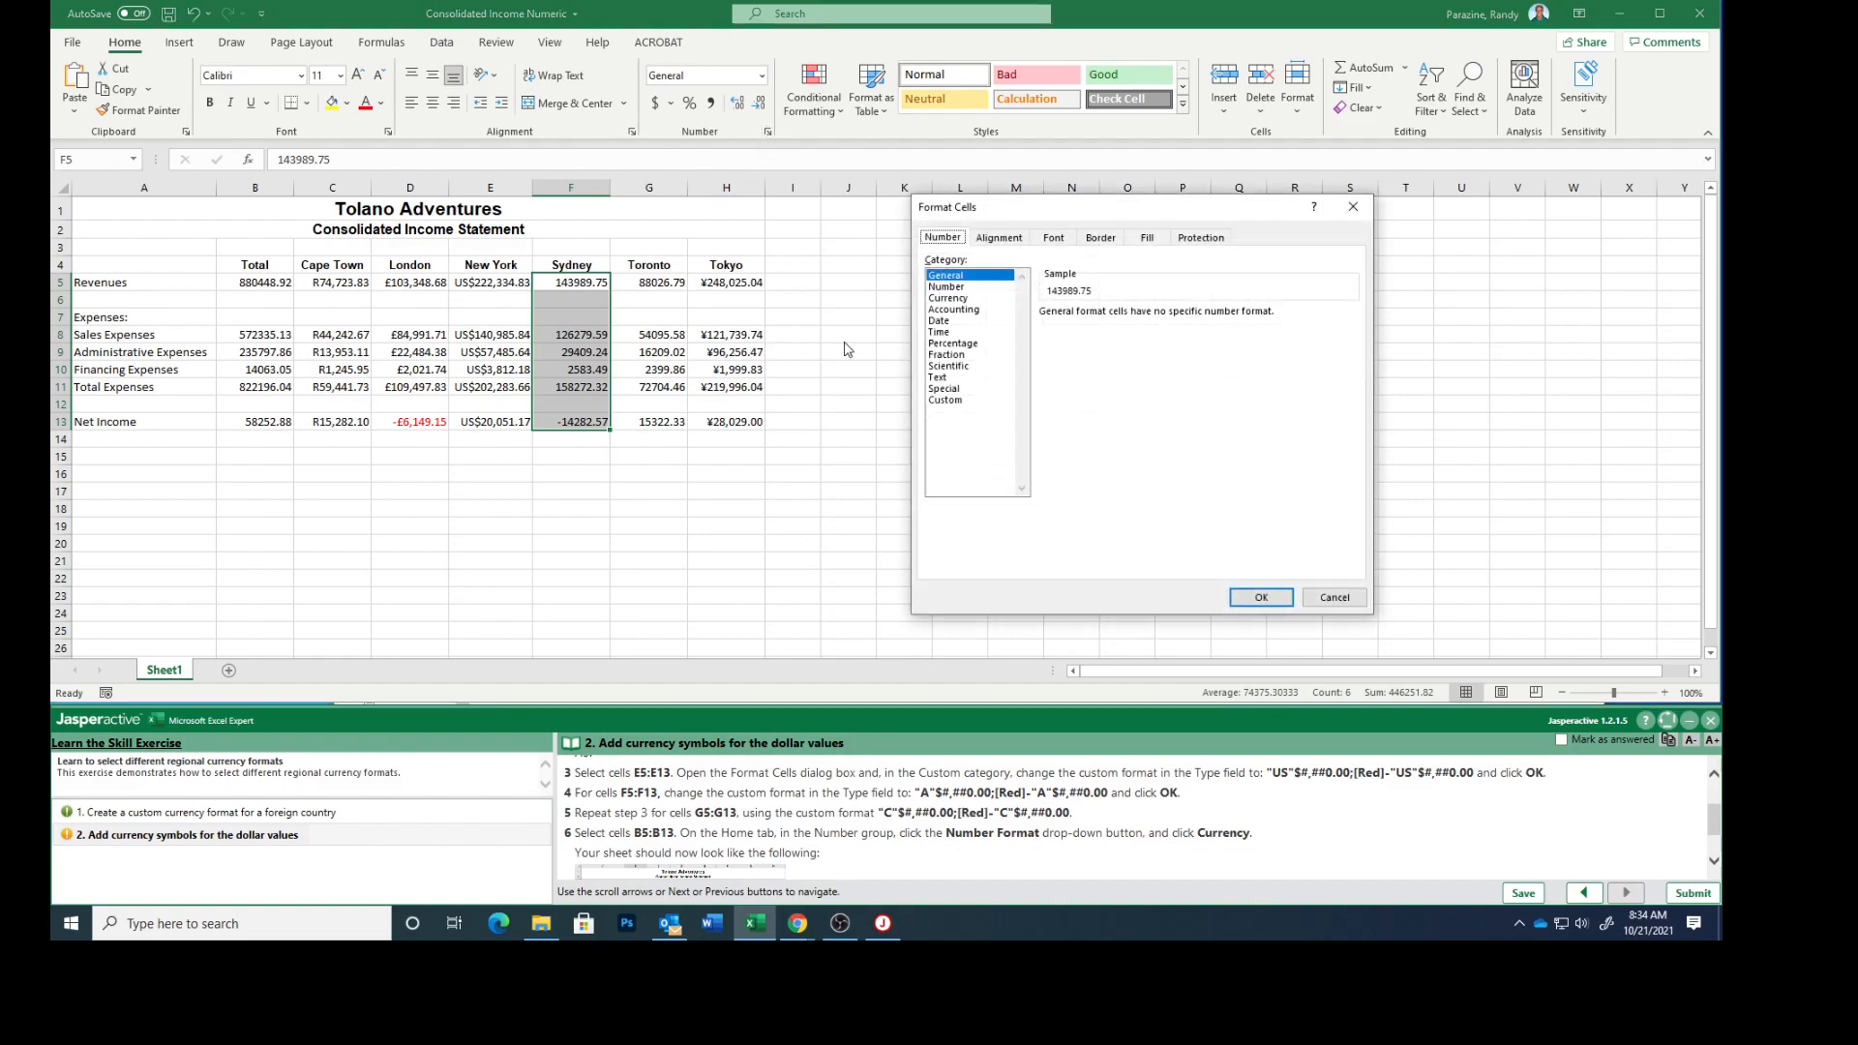
click(949, 402)
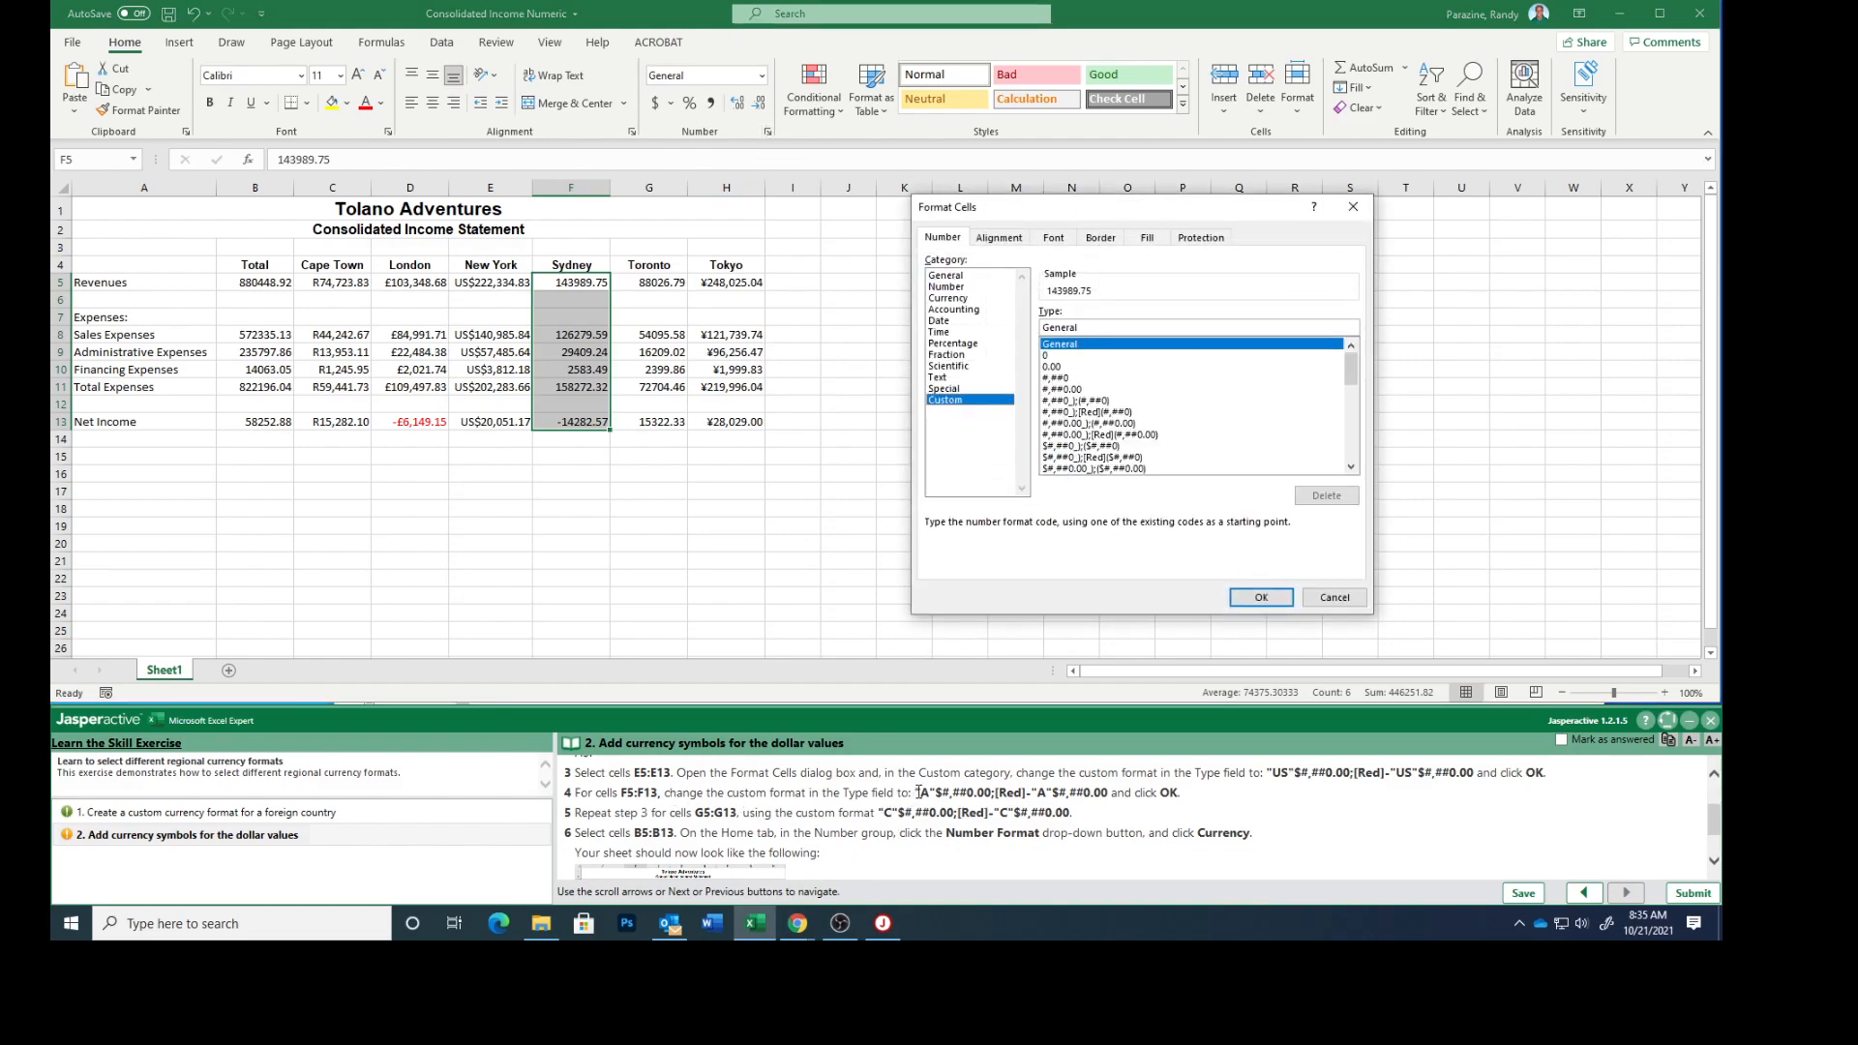
- Replace the General code for F5:F13 with the custom format "A"$#,##0.00;[Red]-"A"$#,##0.00 from the instructions and apply it
drag(916, 792, 1100, 799)
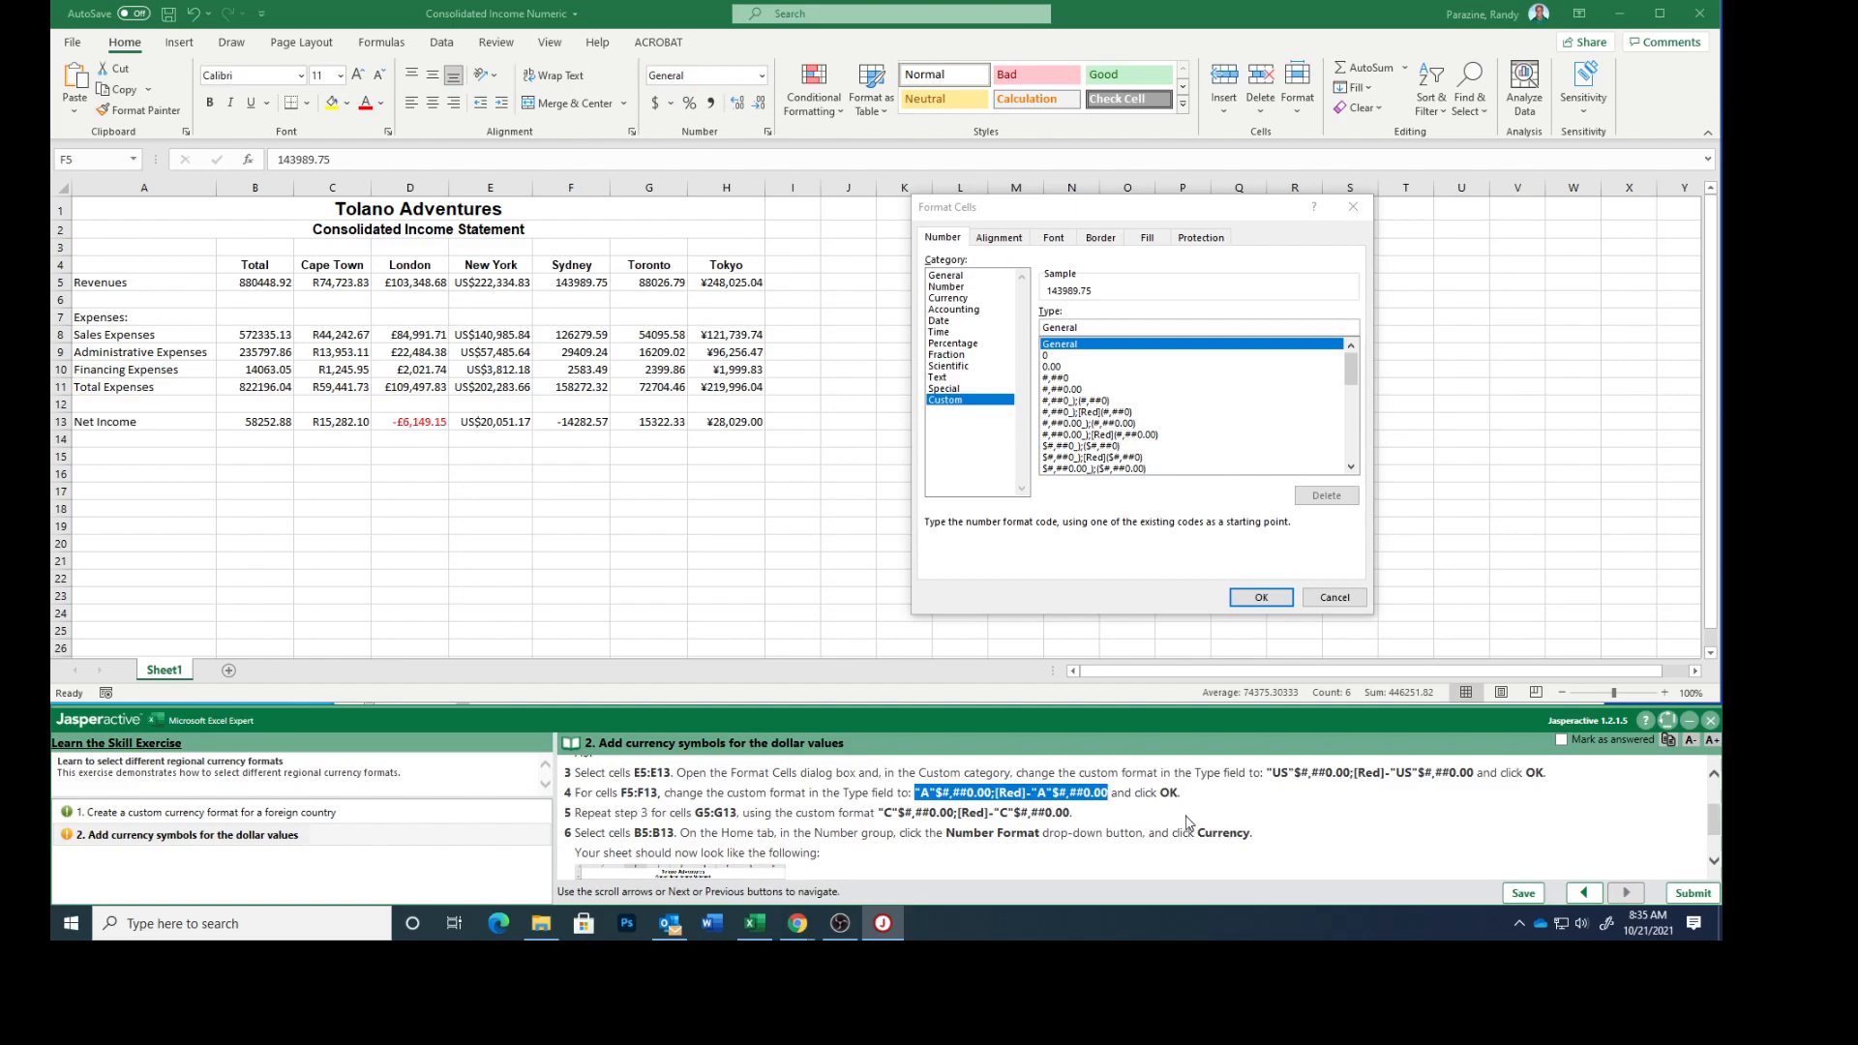
click(1100, 326)
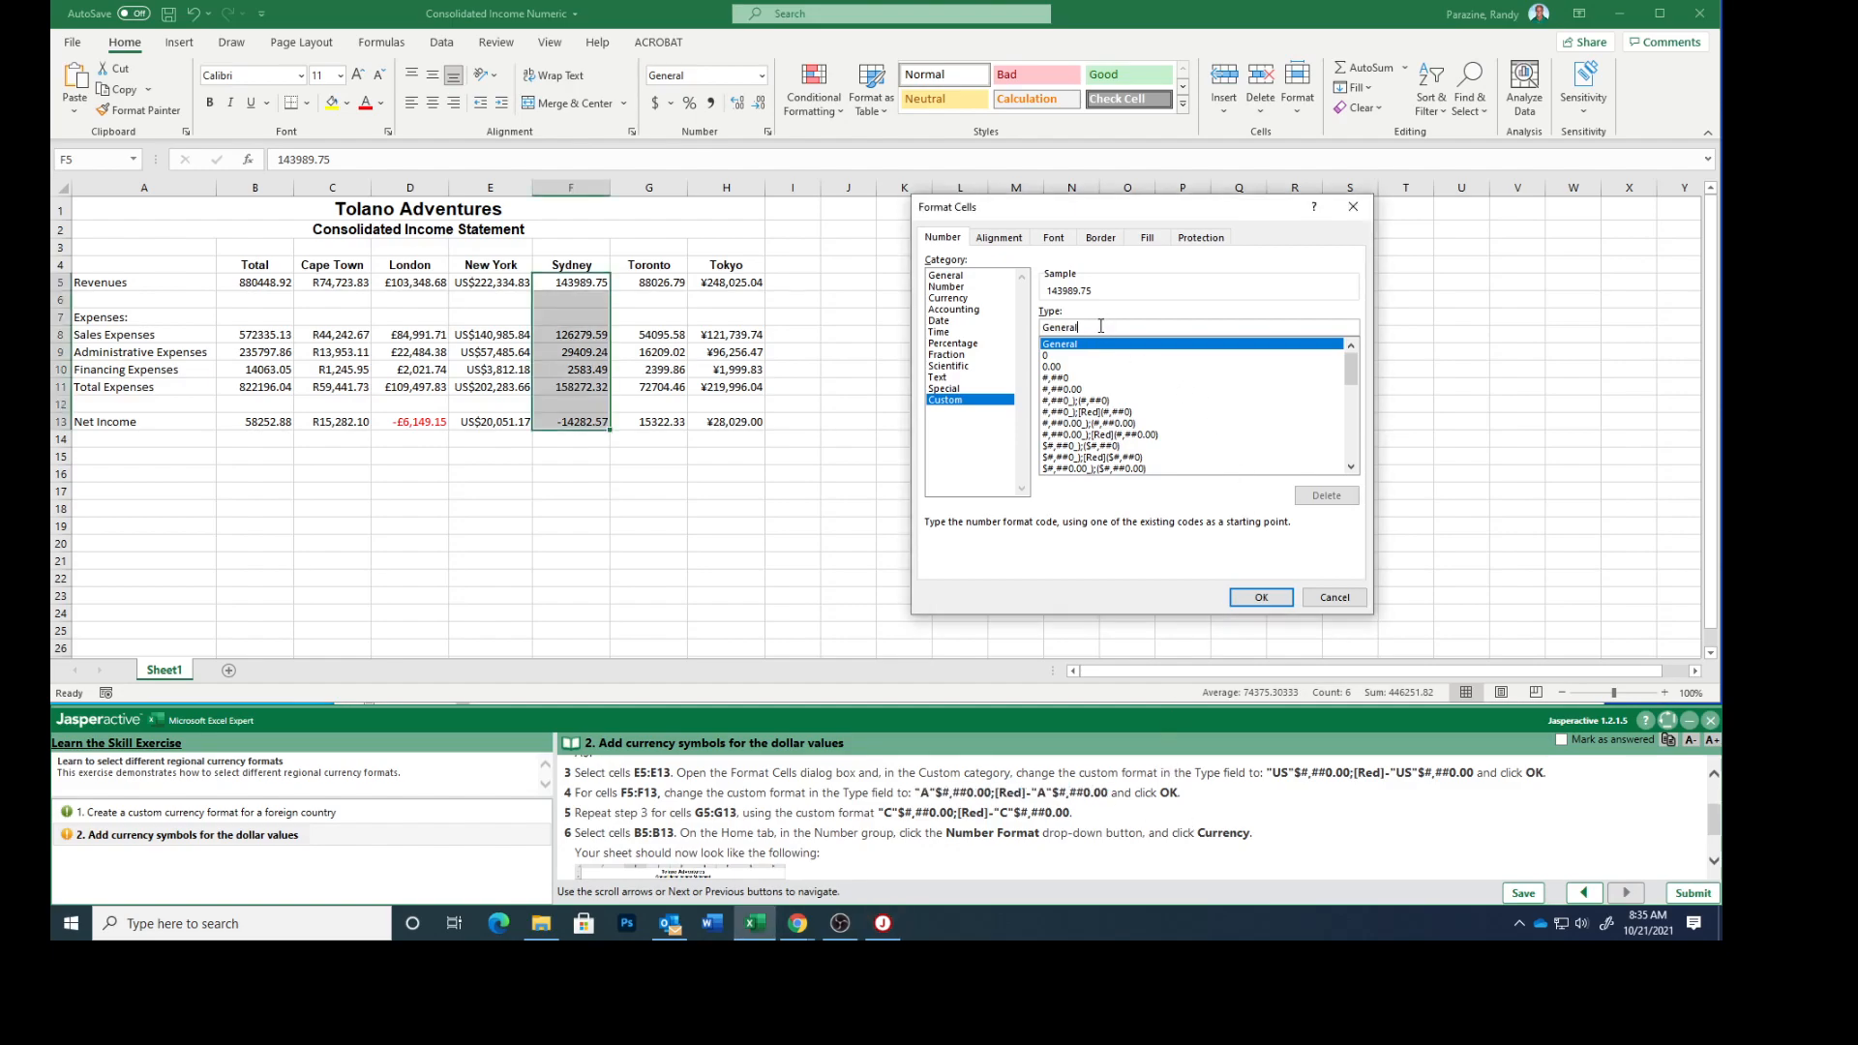
key(BackSpace)
key(BackSpace)
key(BackSpace)
key(BackSpace)
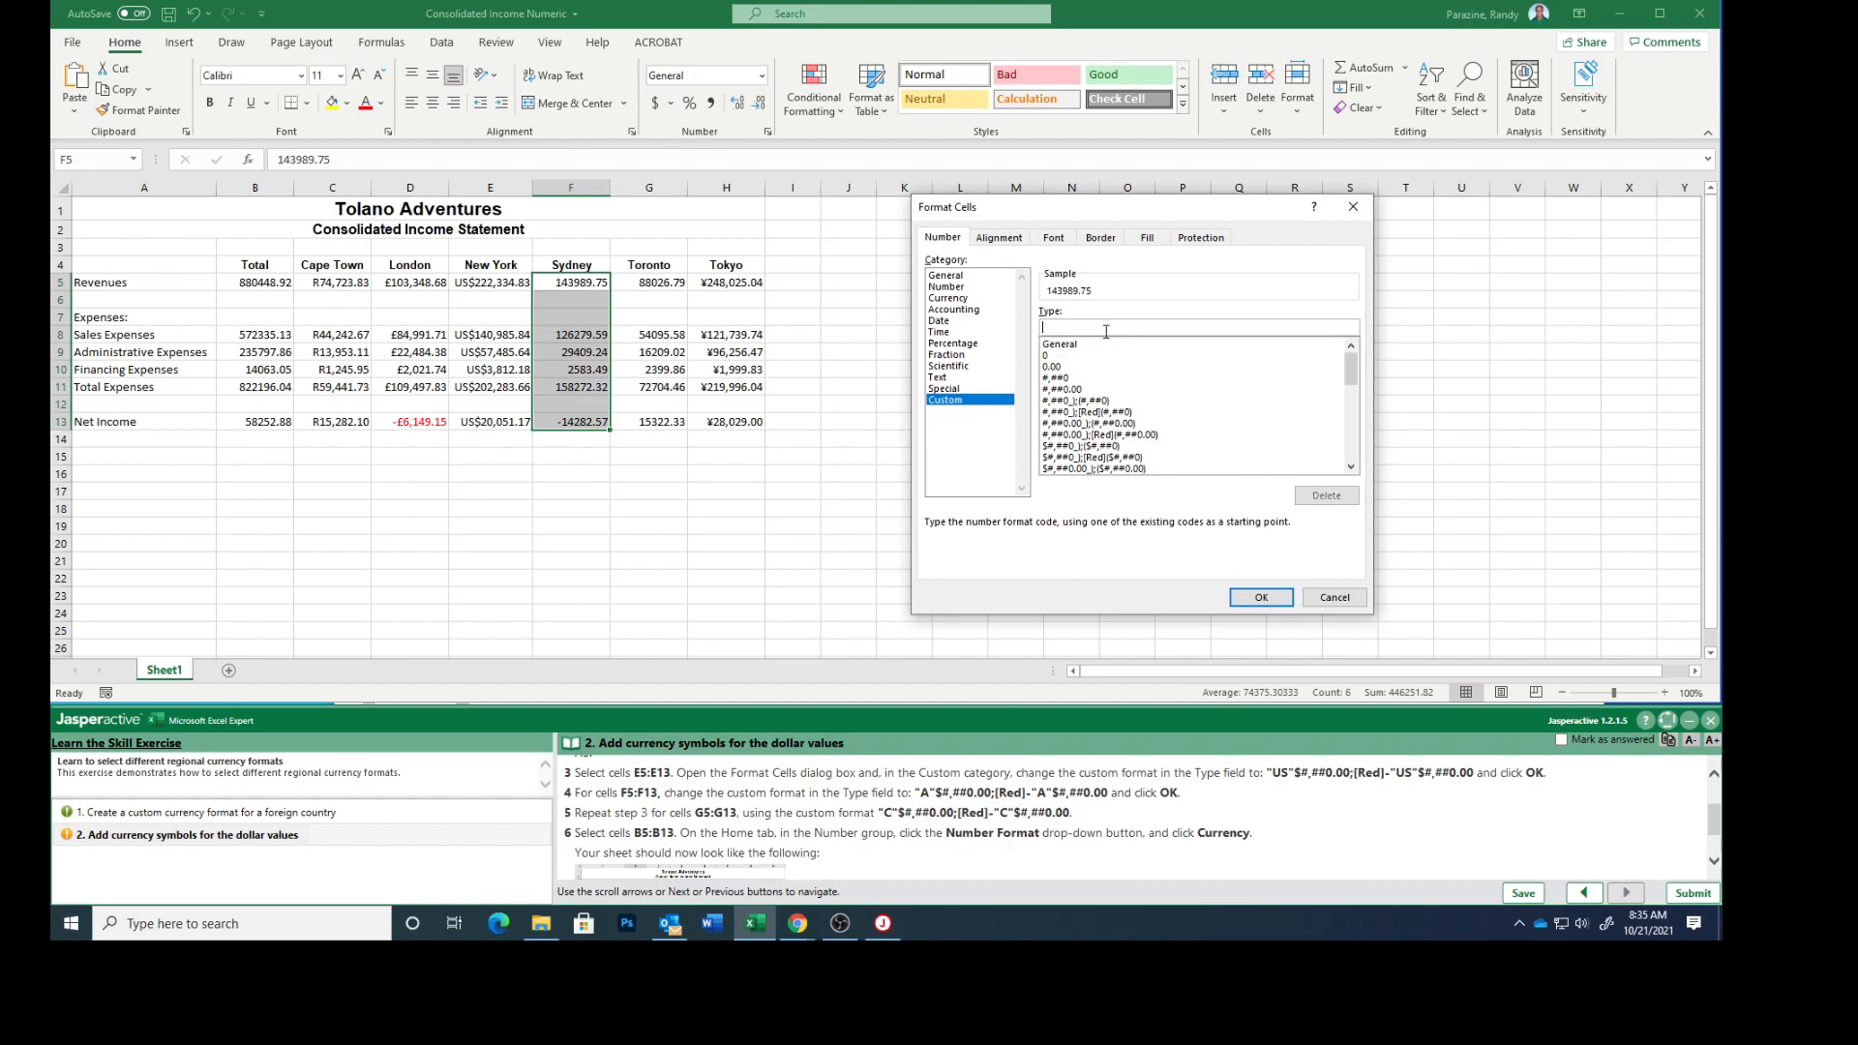
text("A"$#,##0.00;[Red]-"A"$#,##0.00)
click(1260, 597)
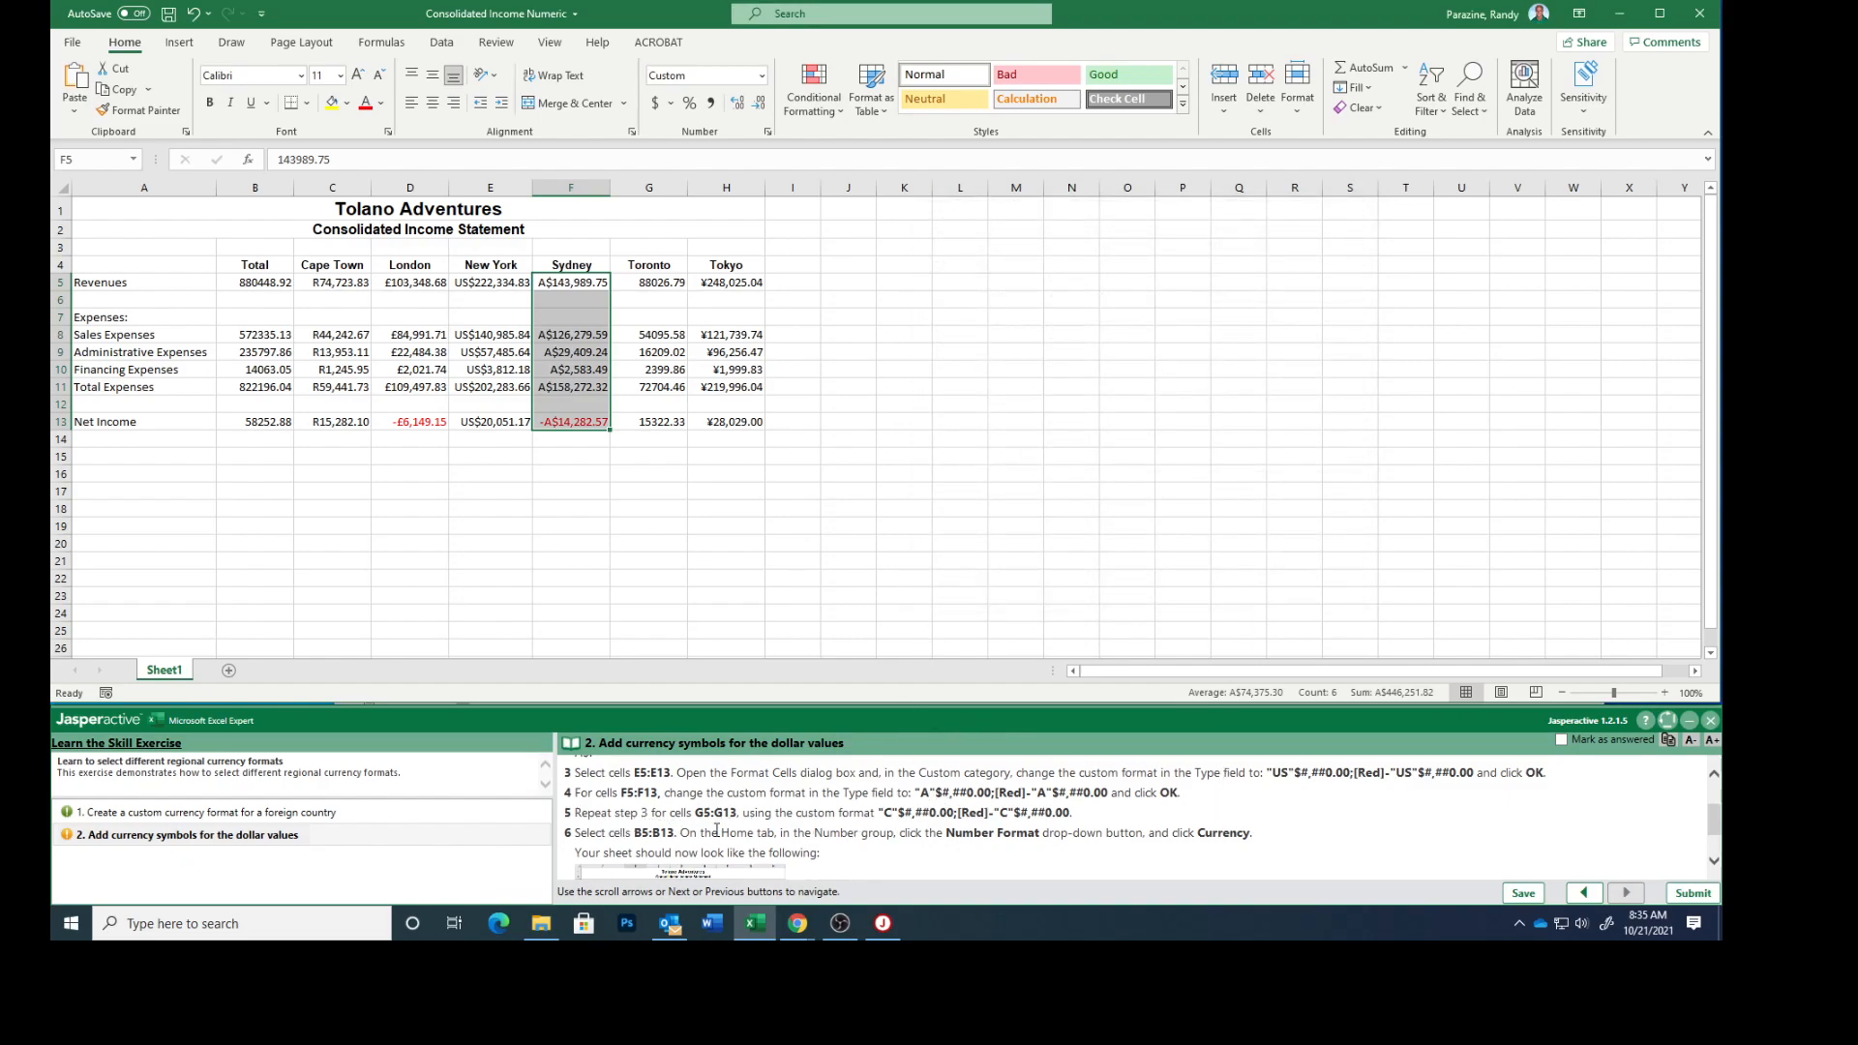
- Open the cell formatting settings for the Toronto figures in G5:G13 and choose the Custom category
click(646, 279)
drag(643, 278, 638, 419)
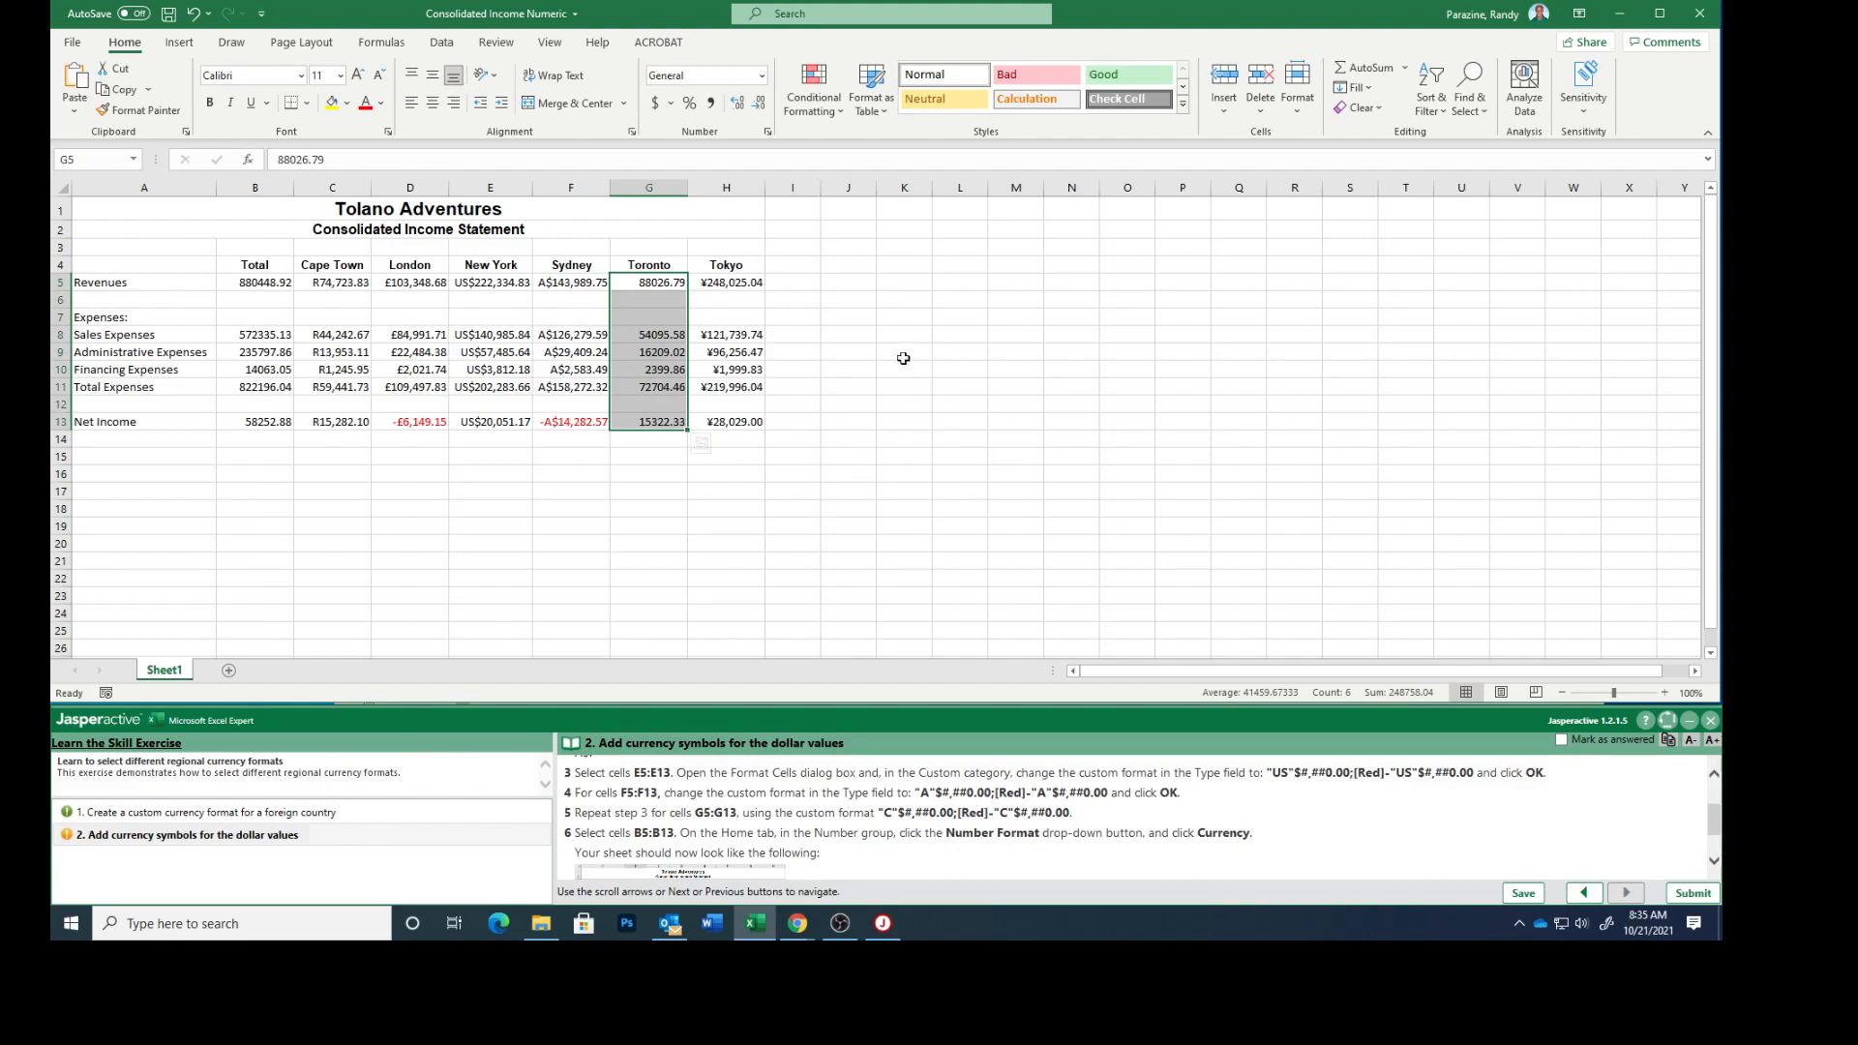
click(768, 131)
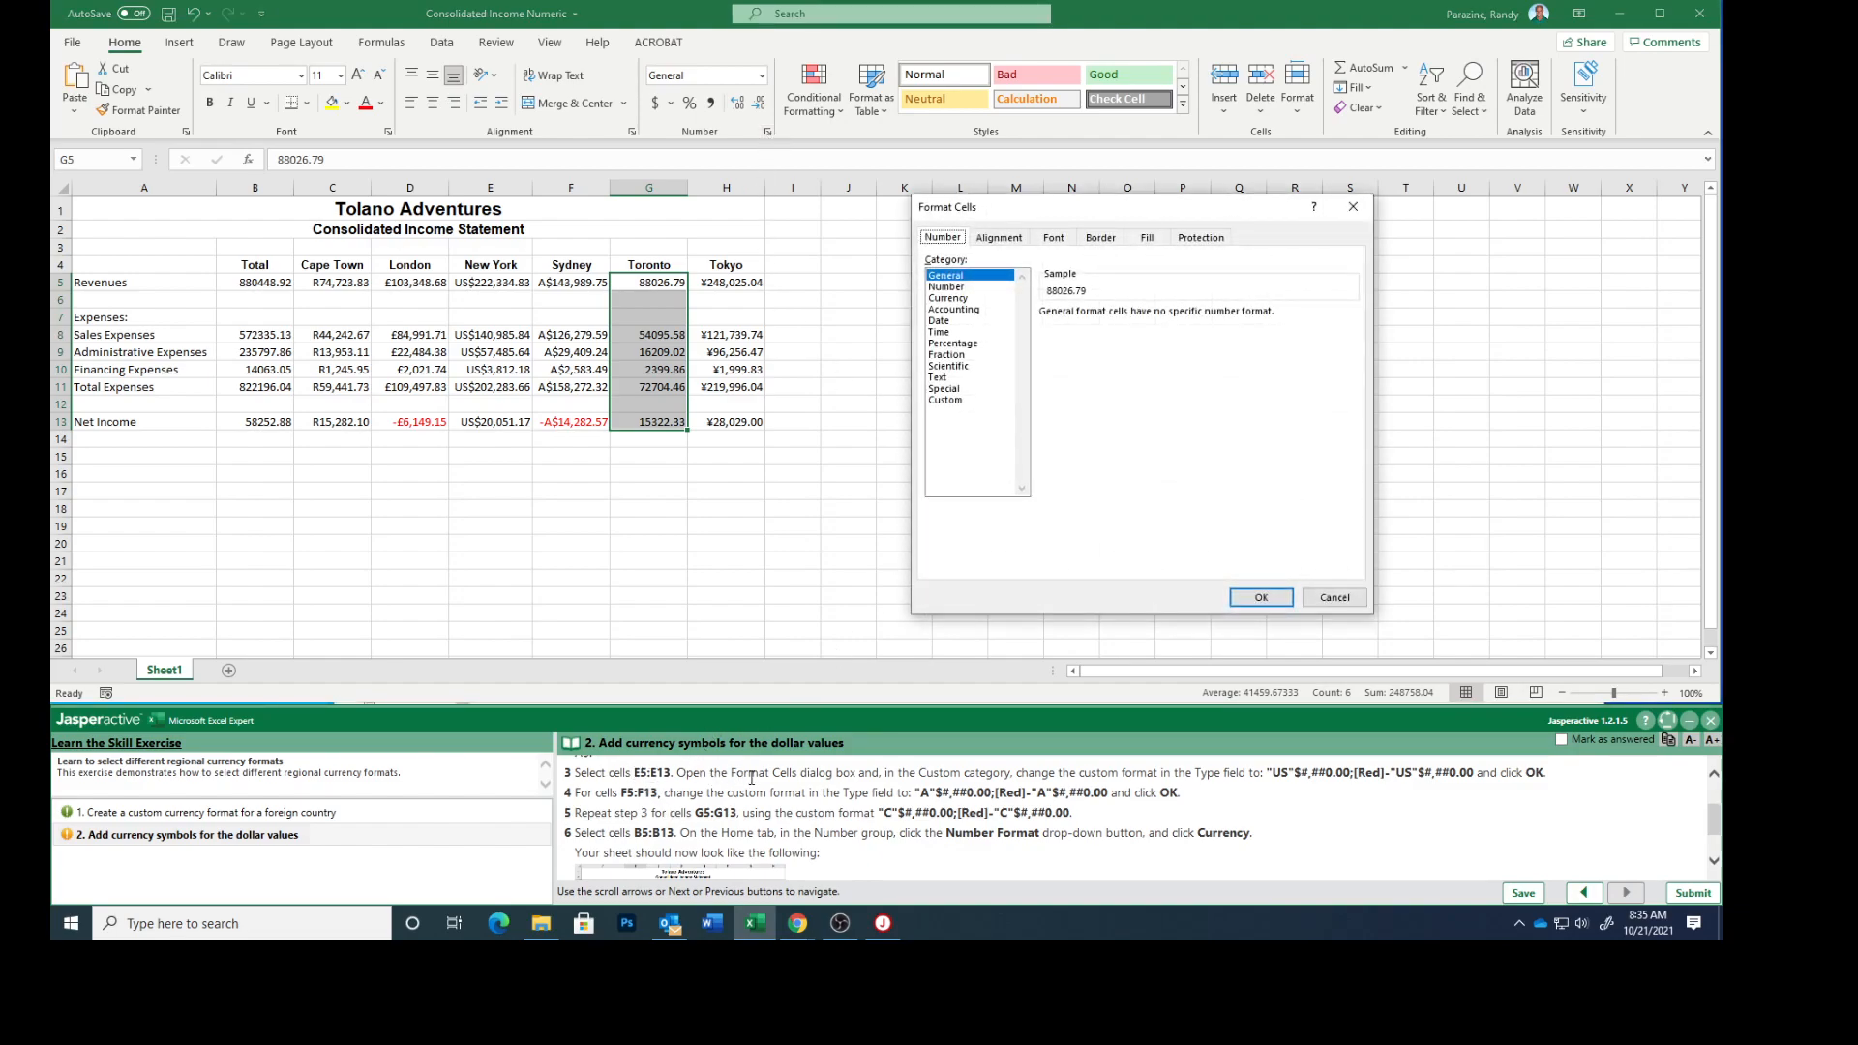
click(948, 401)
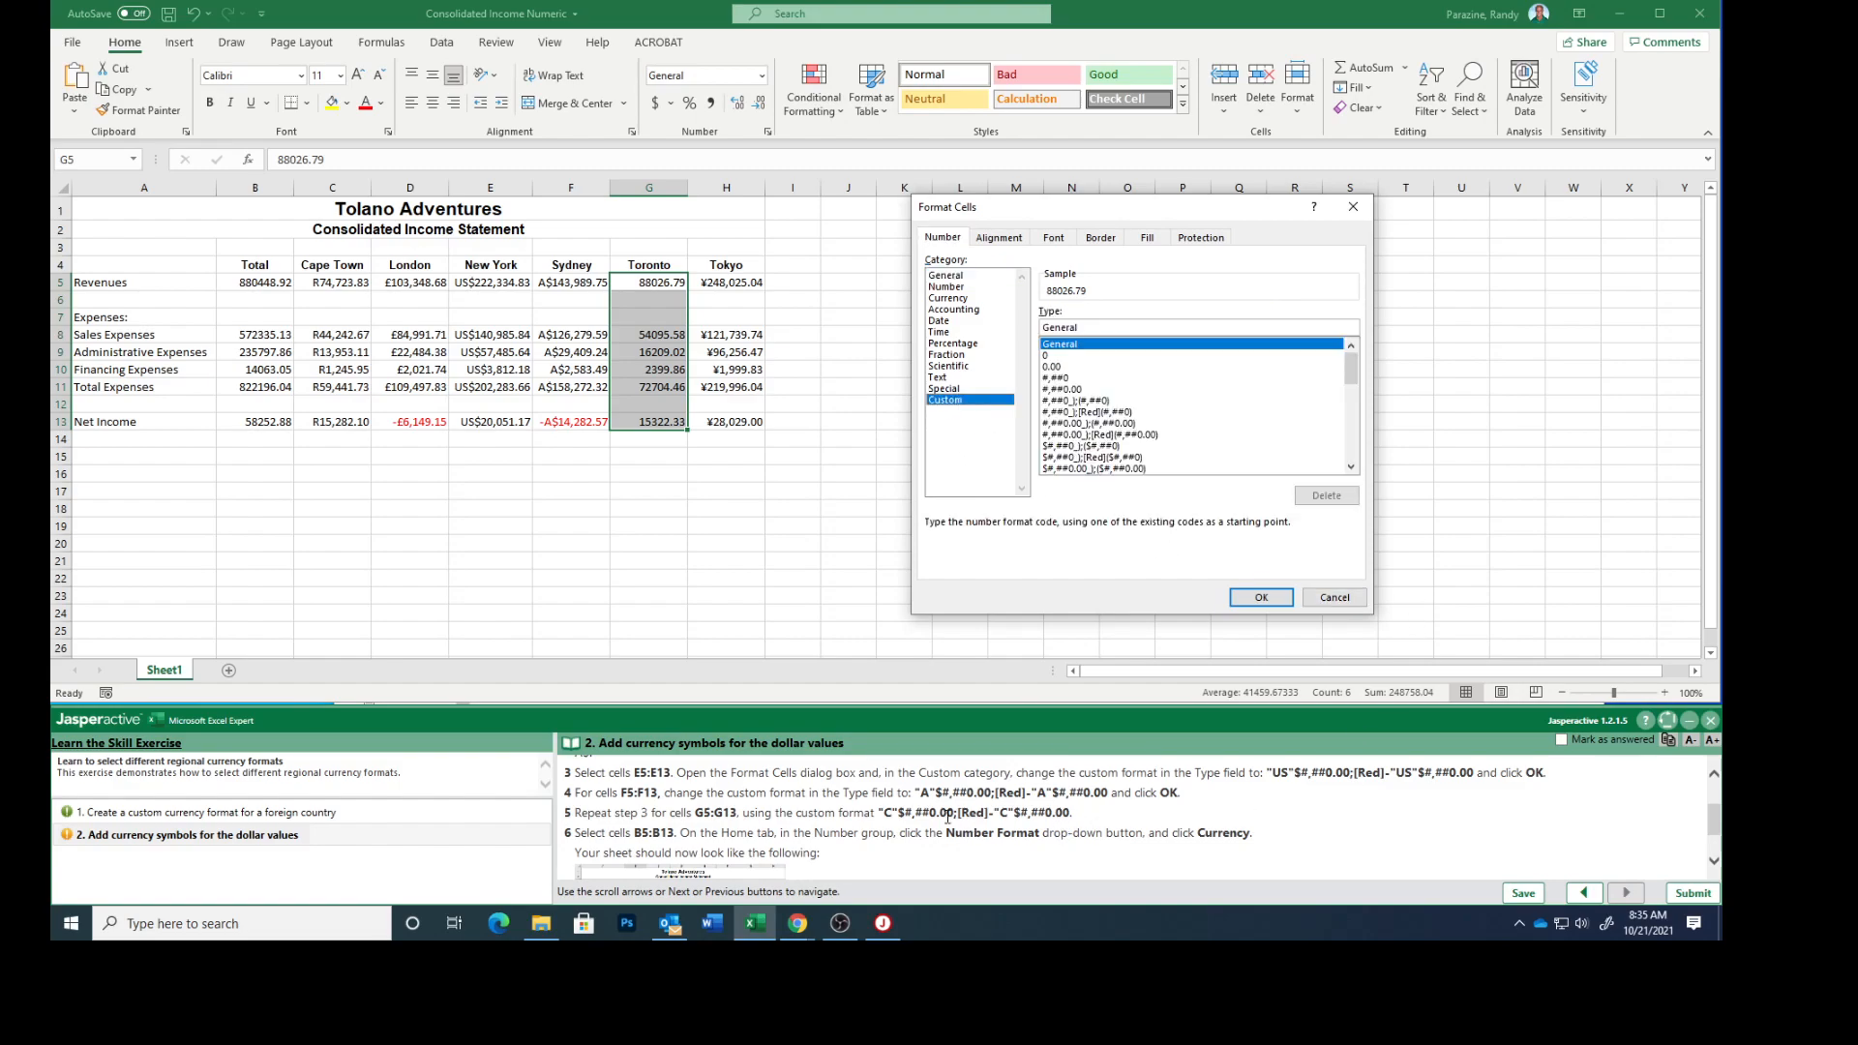
- Copy the format code "C"$#,##0.00;[Red]-"C"$#,##0.00 from the exercise instructions and apply it as the custom format for G5:G13
drag(879, 813, 1065, 811)
key(ctrl+c)
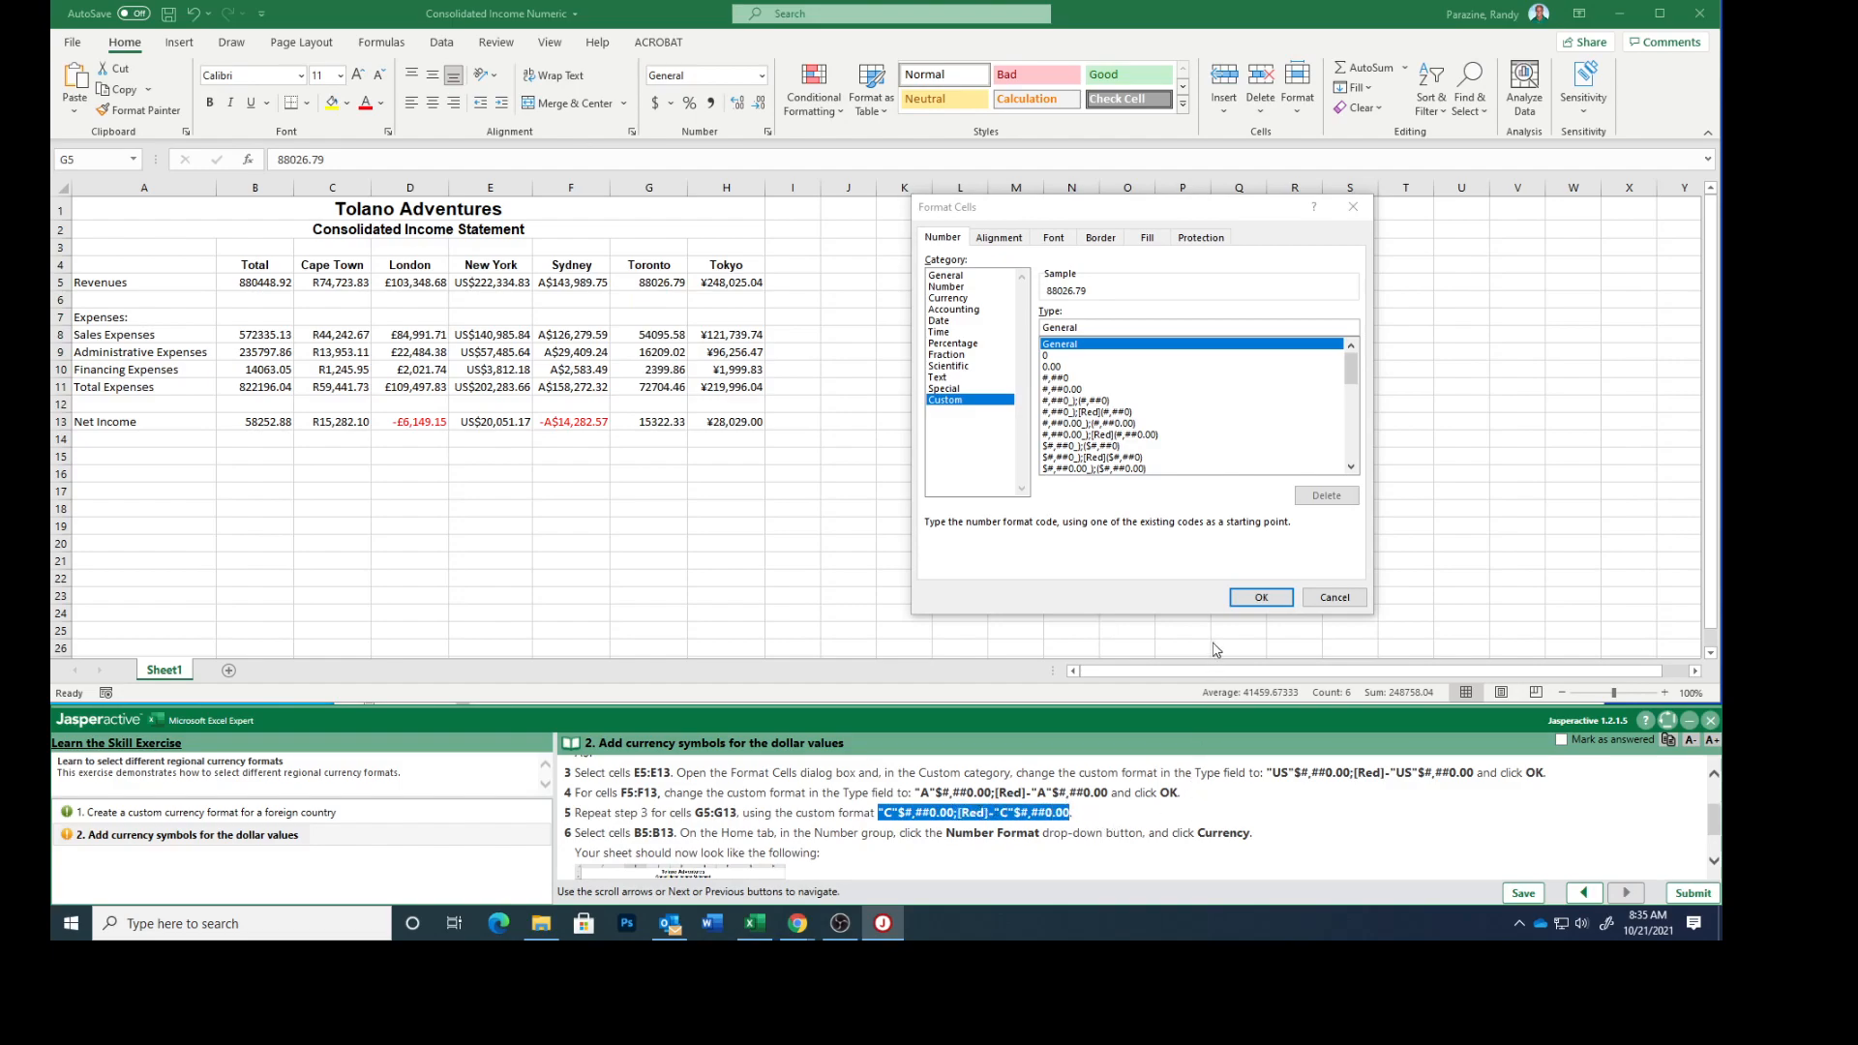
click(1091, 330)
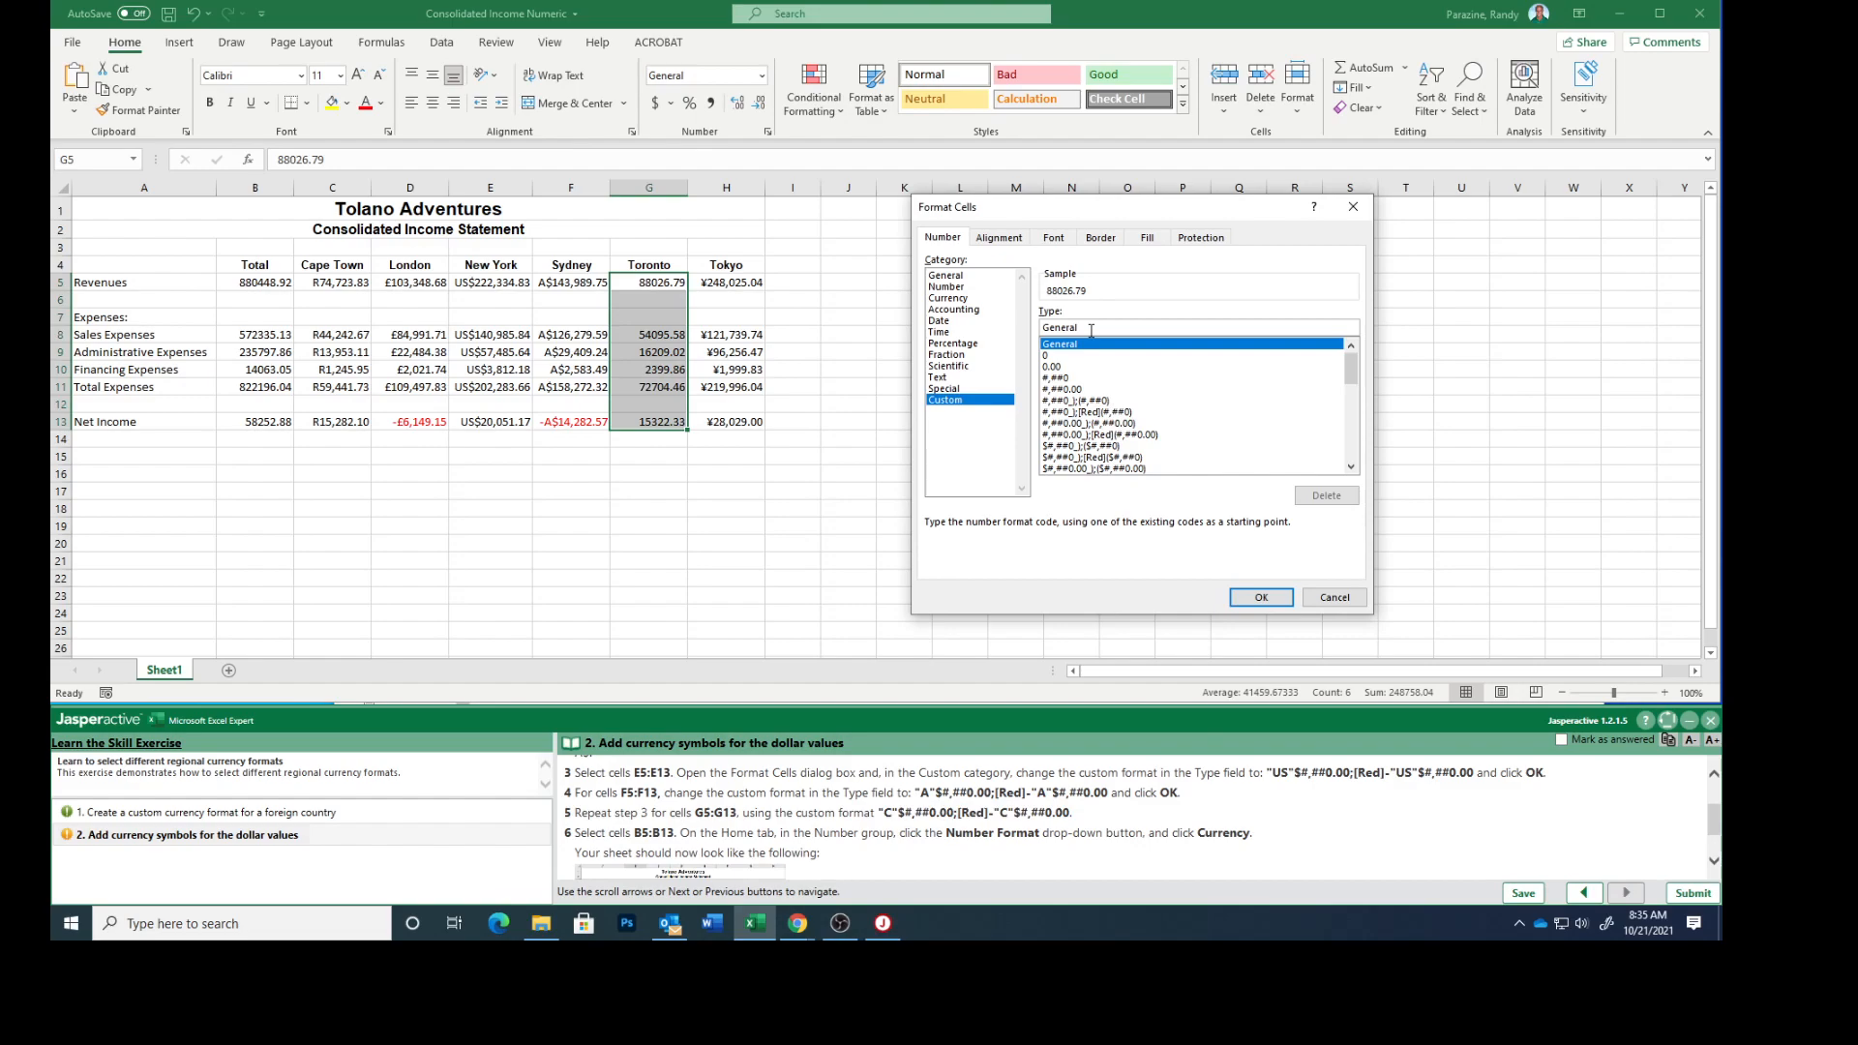
key(BackSpace)
key(BackSpace)
key(BackSpace)
key(BackSpace)
key(BackSpace)
key(BackSpace)
key(BackSpace)
key(ctrl+v)
click(1261, 597)
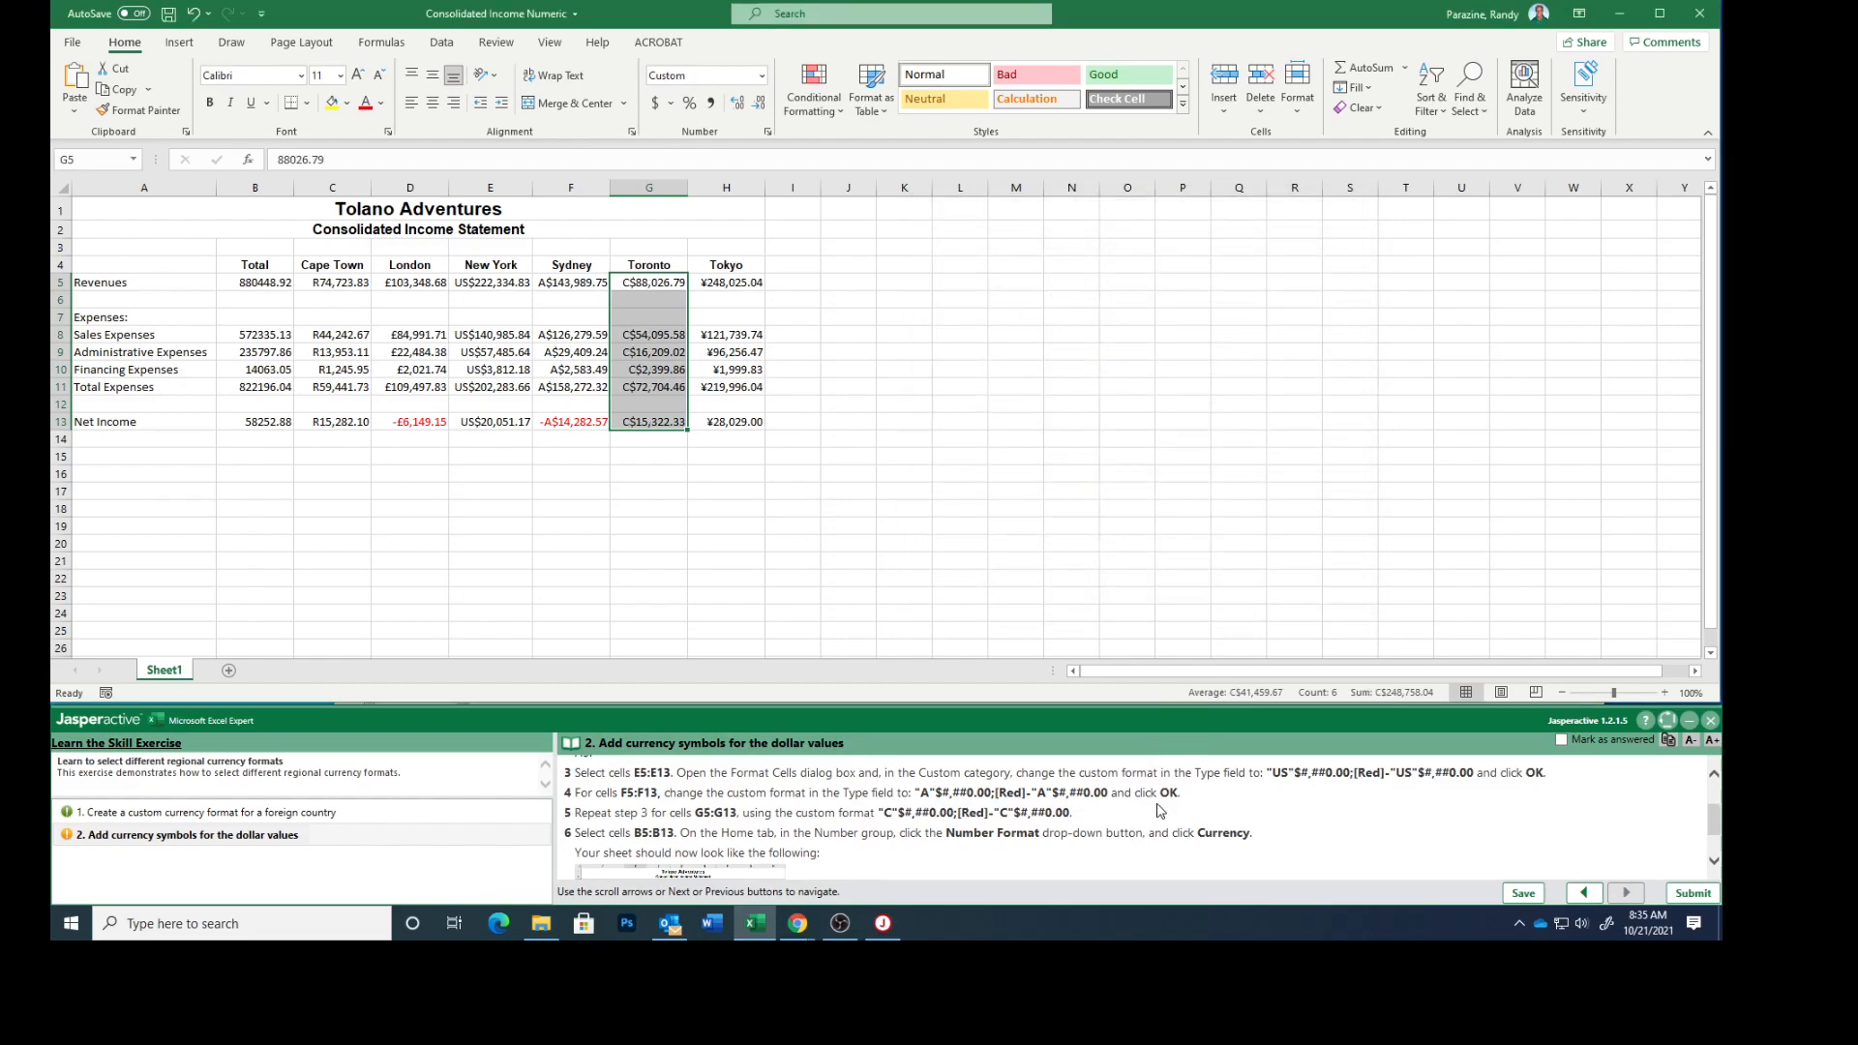
- Apply the Currency format with two decimal places and the $ symbol to the Total figures in B5:B13
scroll(694, 831, down, 3)
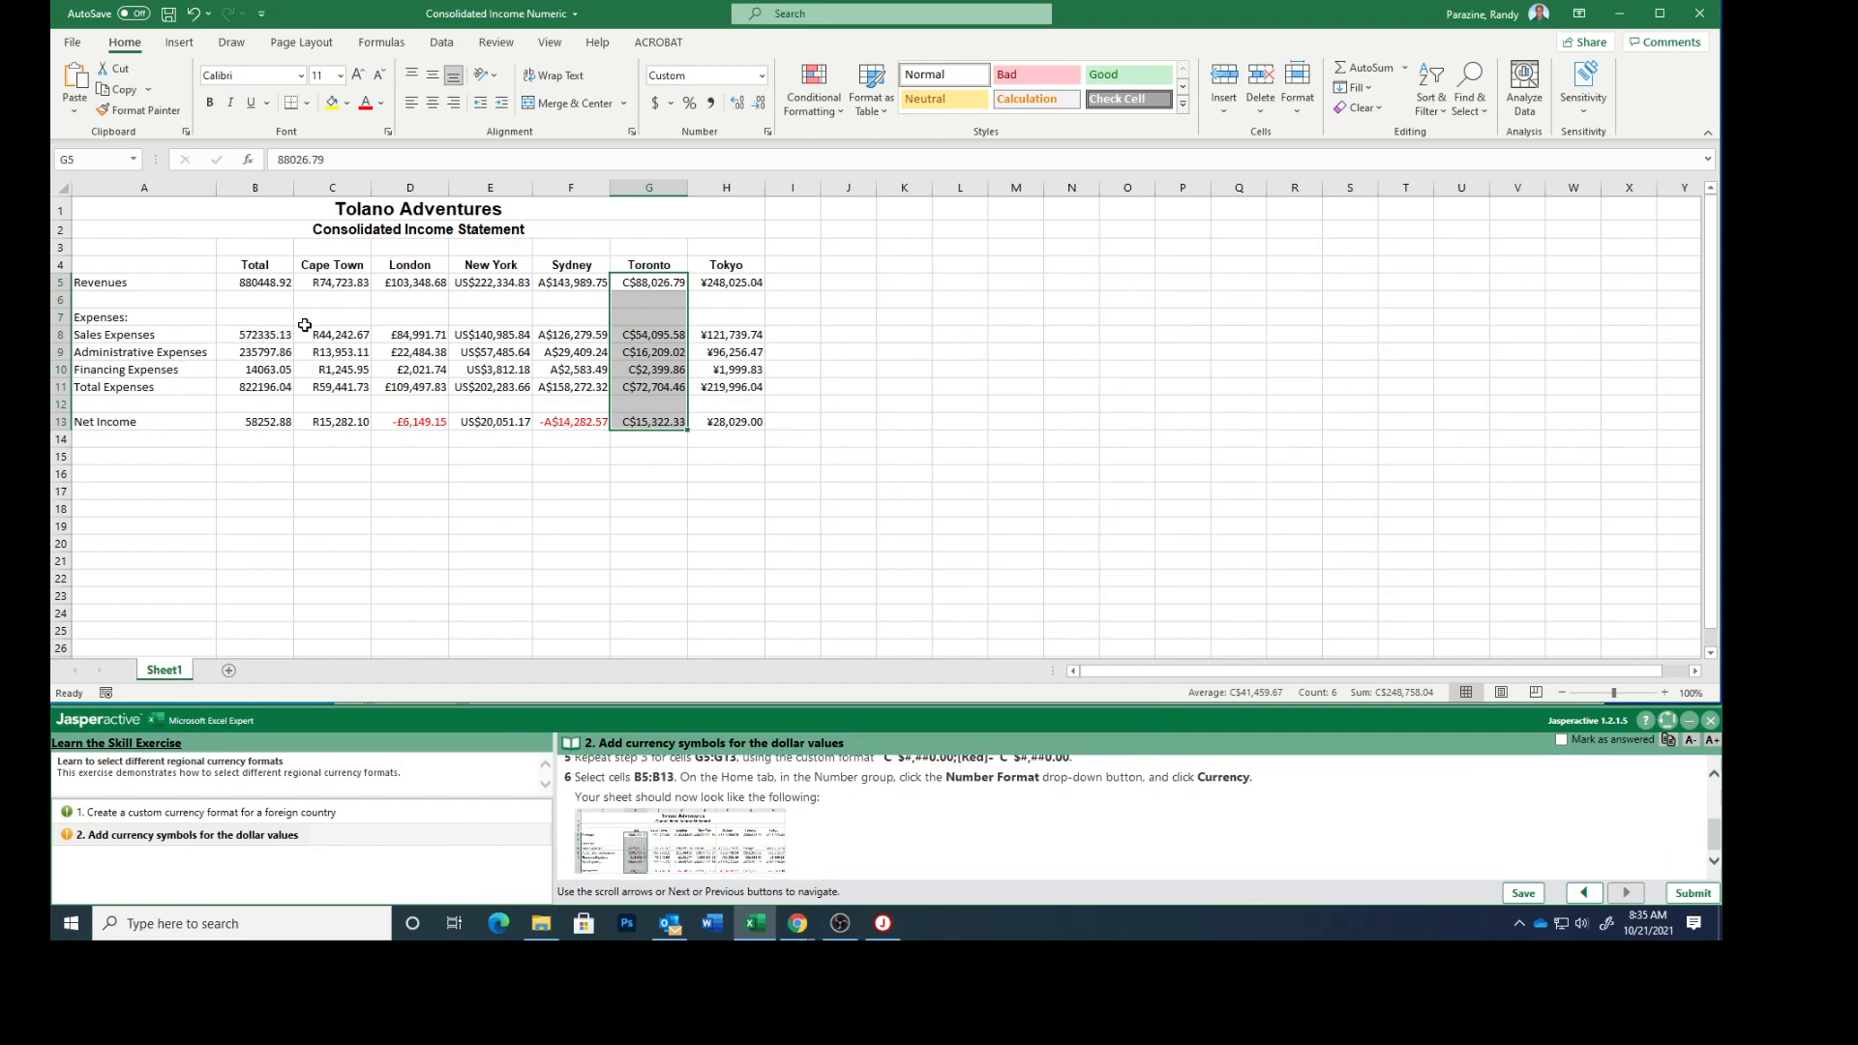
drag(251, 281, 251, 418)
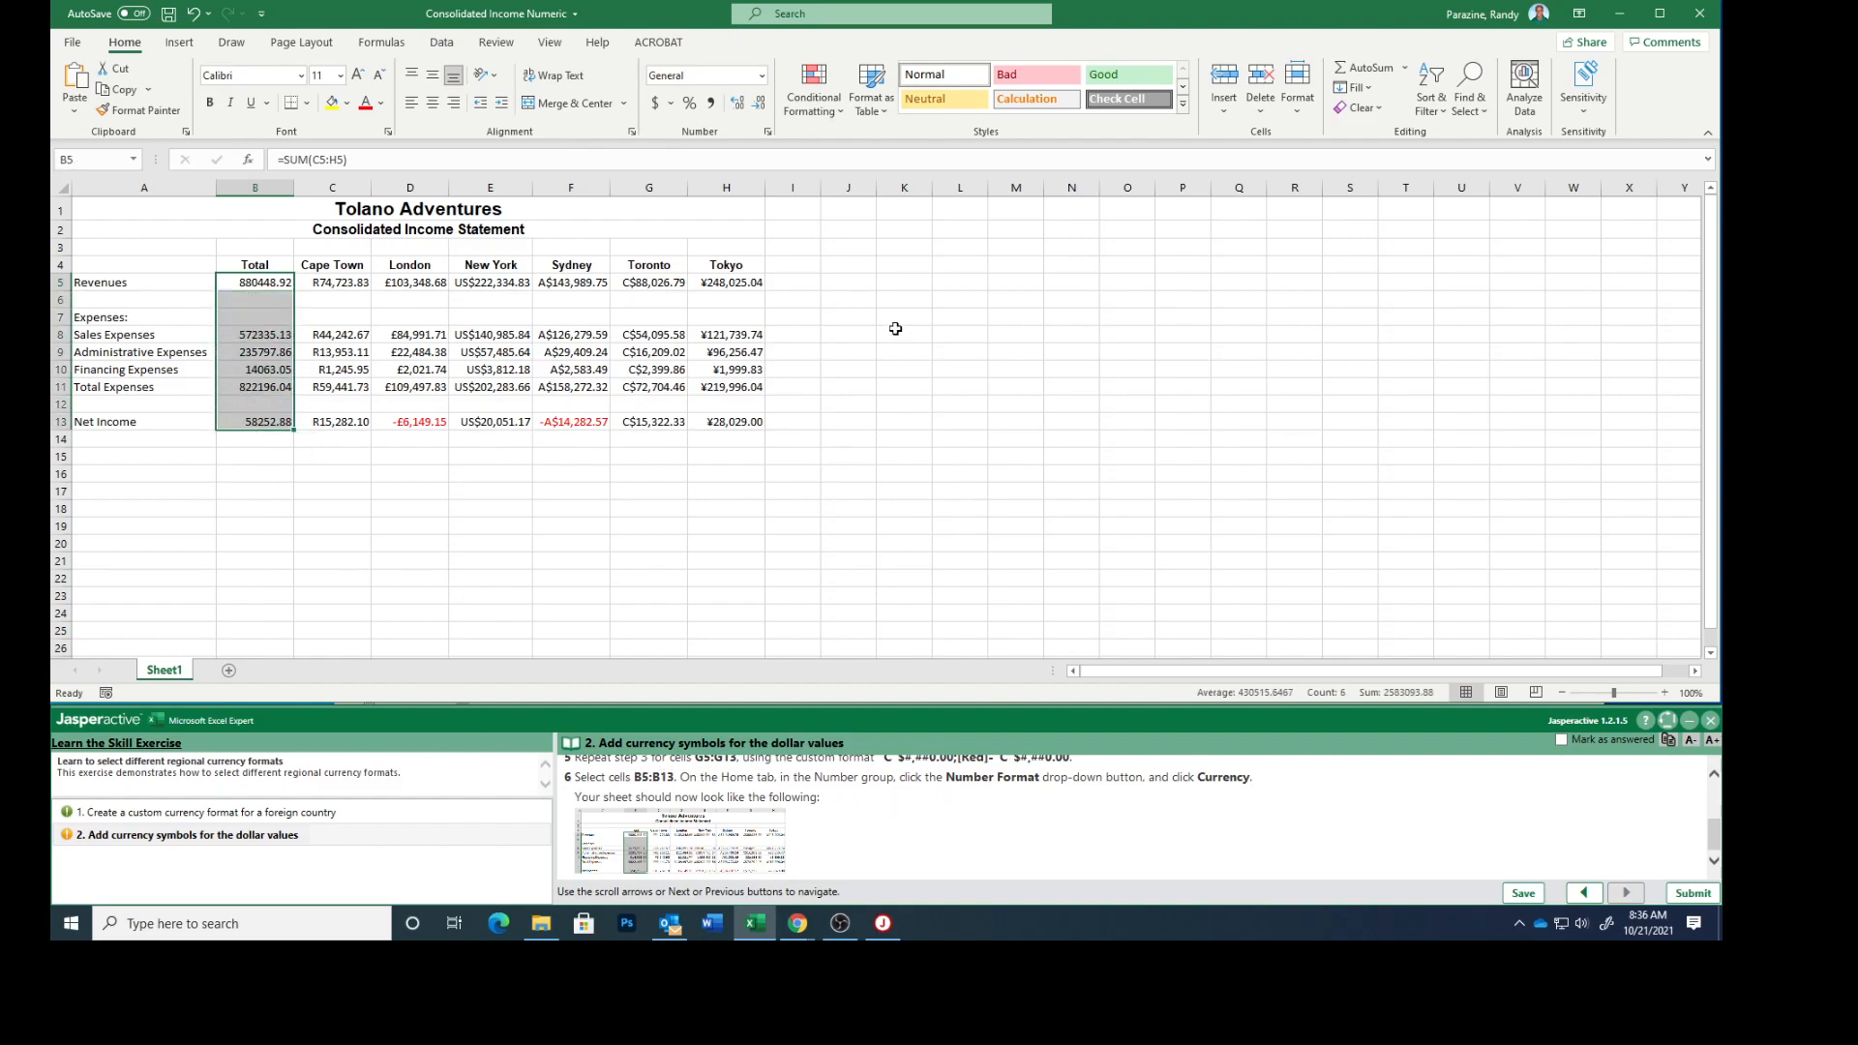
click(768, 133)
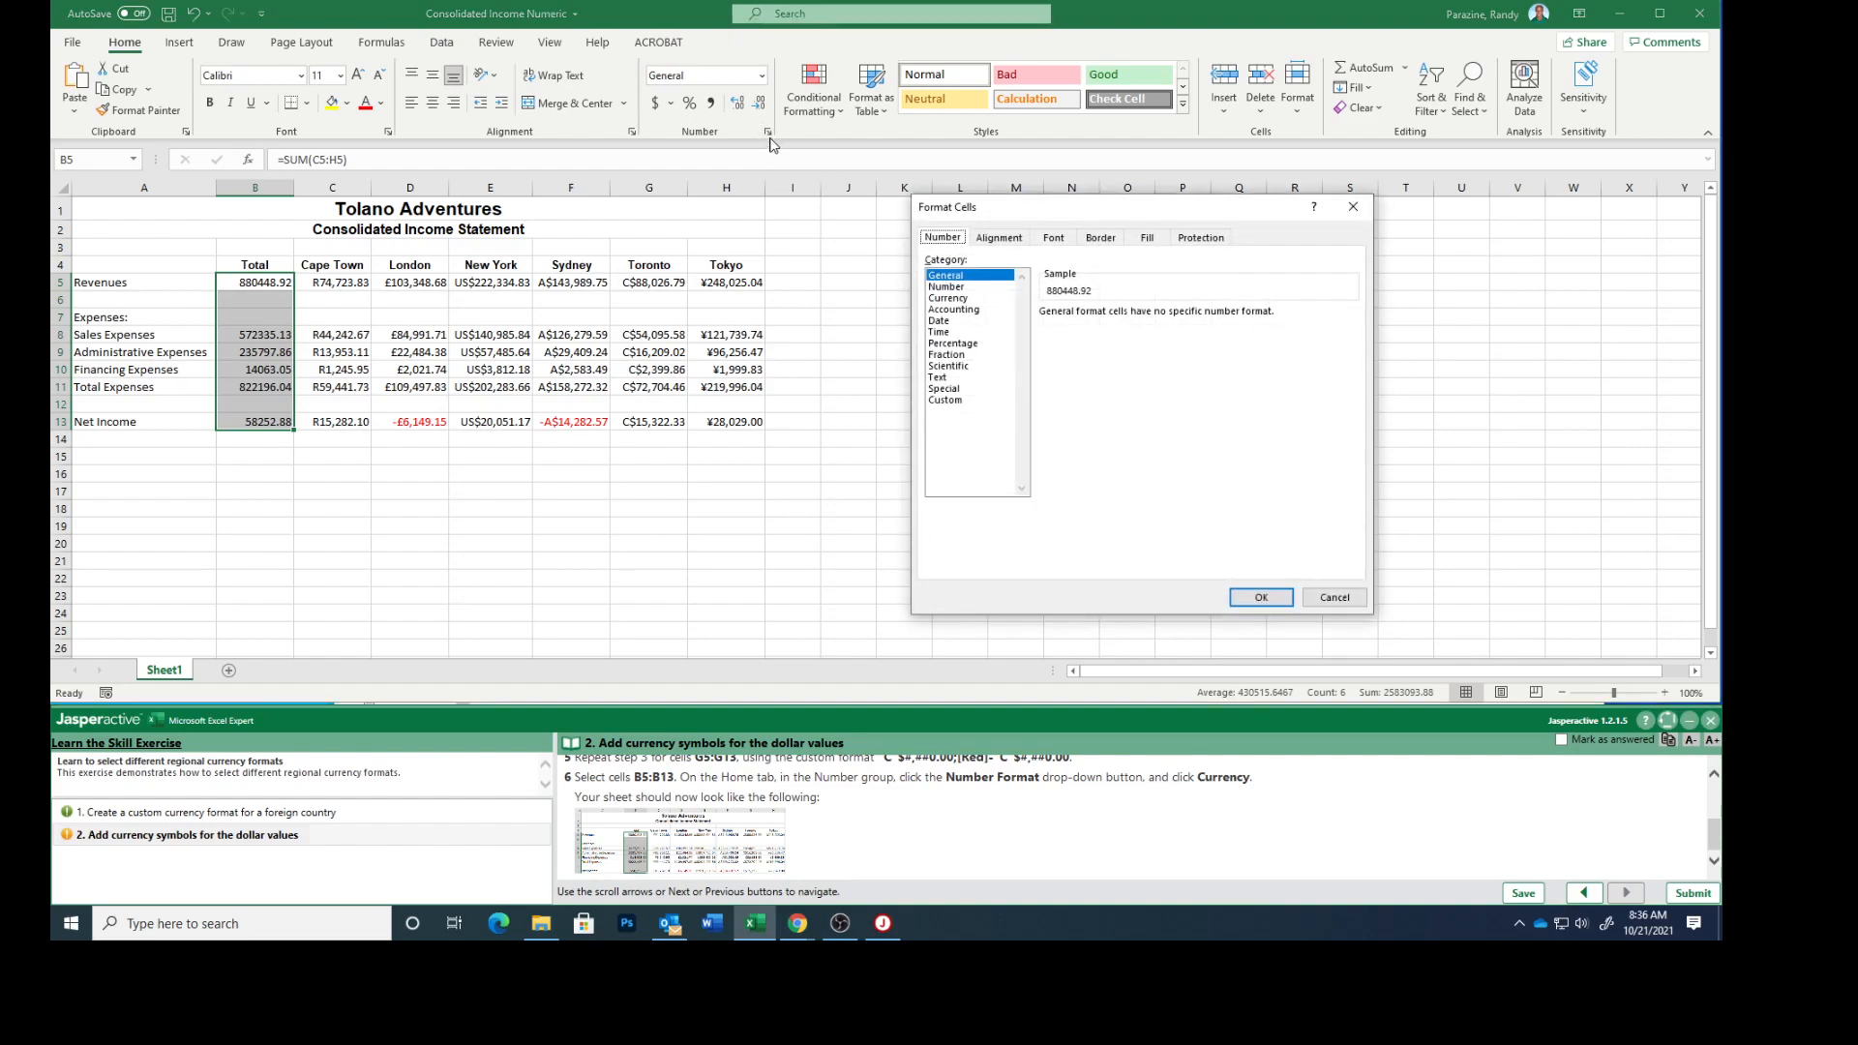
click(948, 298)
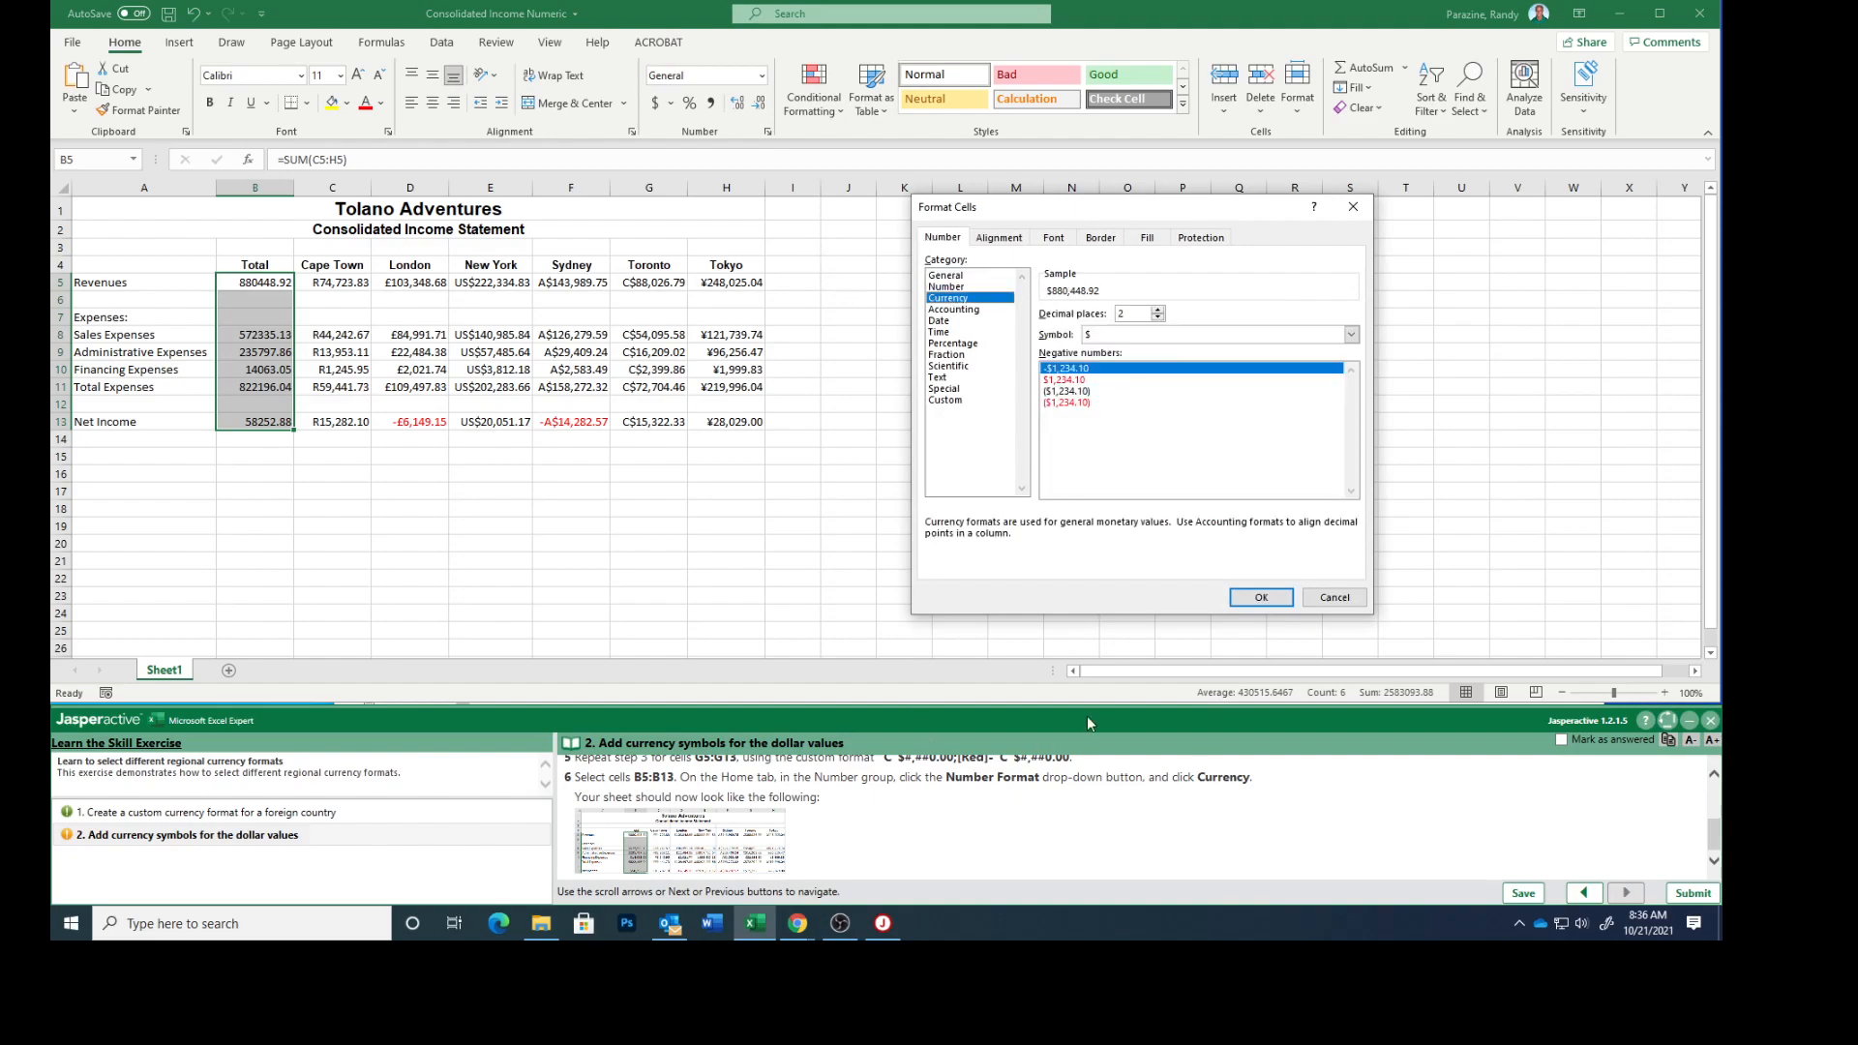
click(1244, 598)
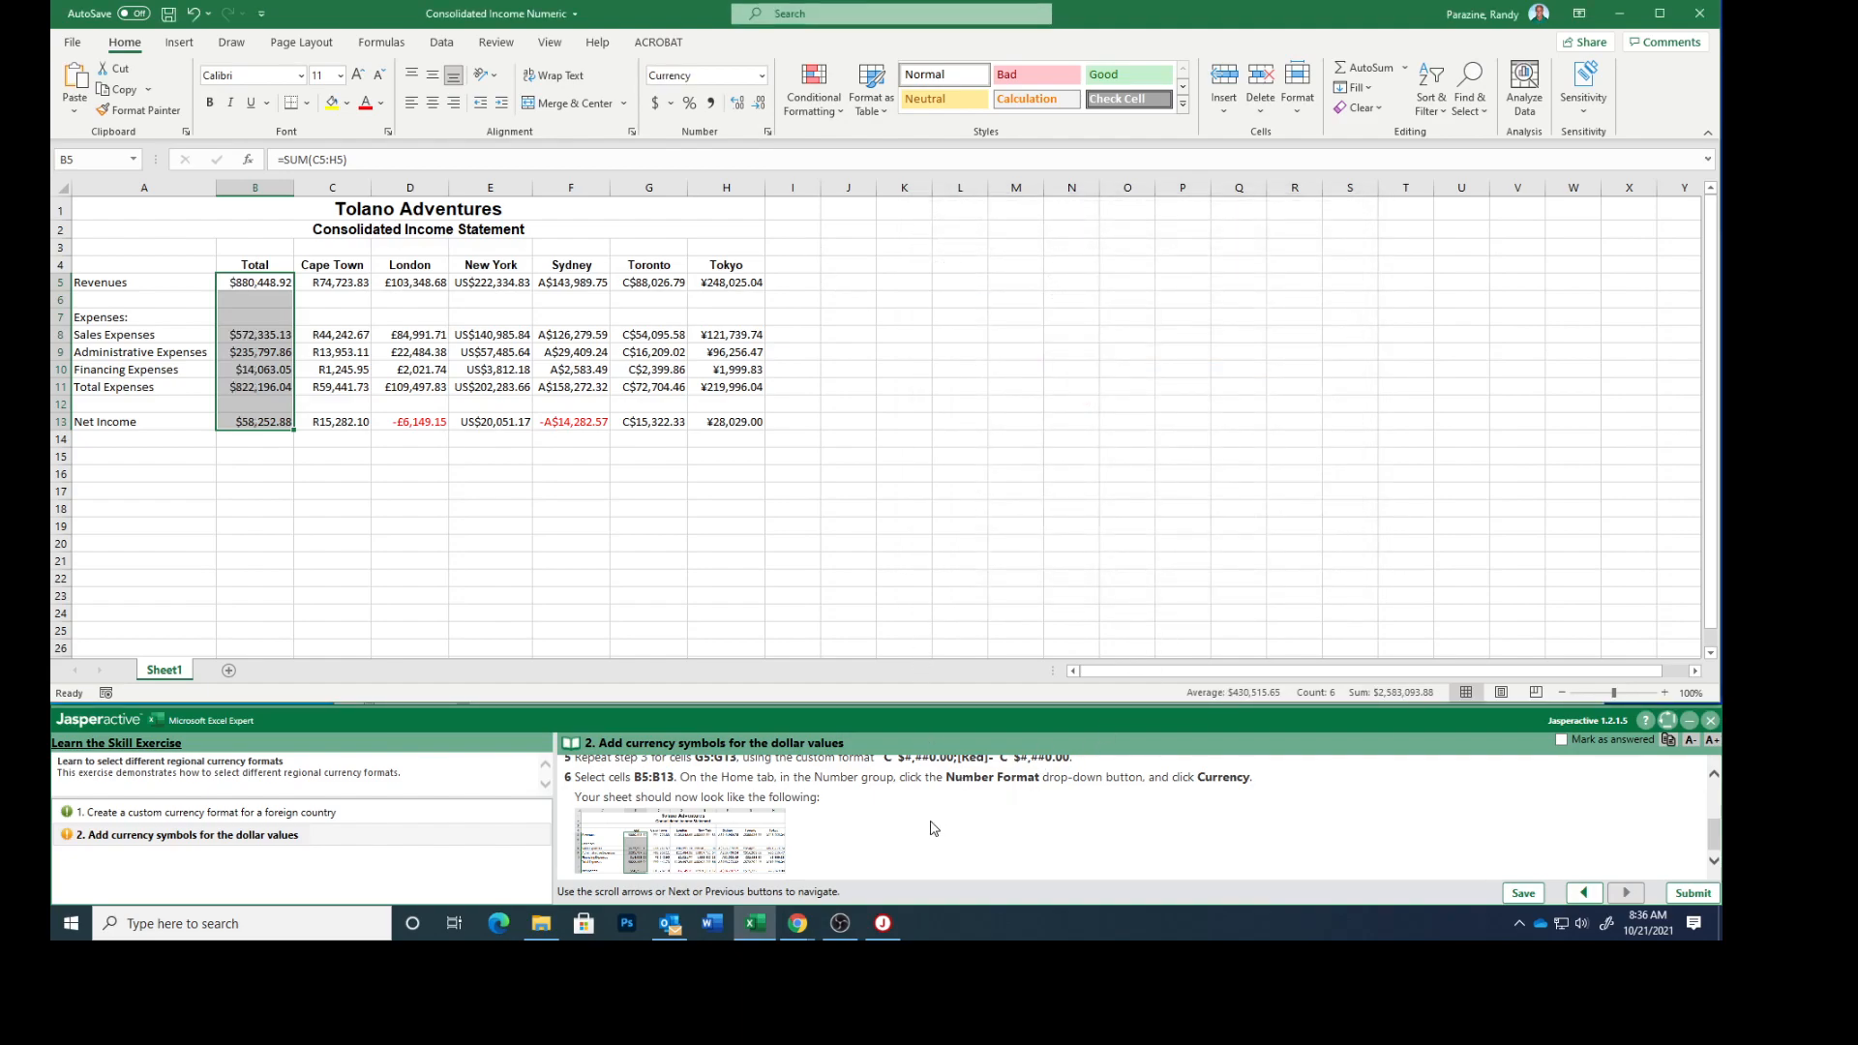
- Enlarge the sample result image in the exercise instructions, compare it with the worksheet, and close it
click(735, 838)
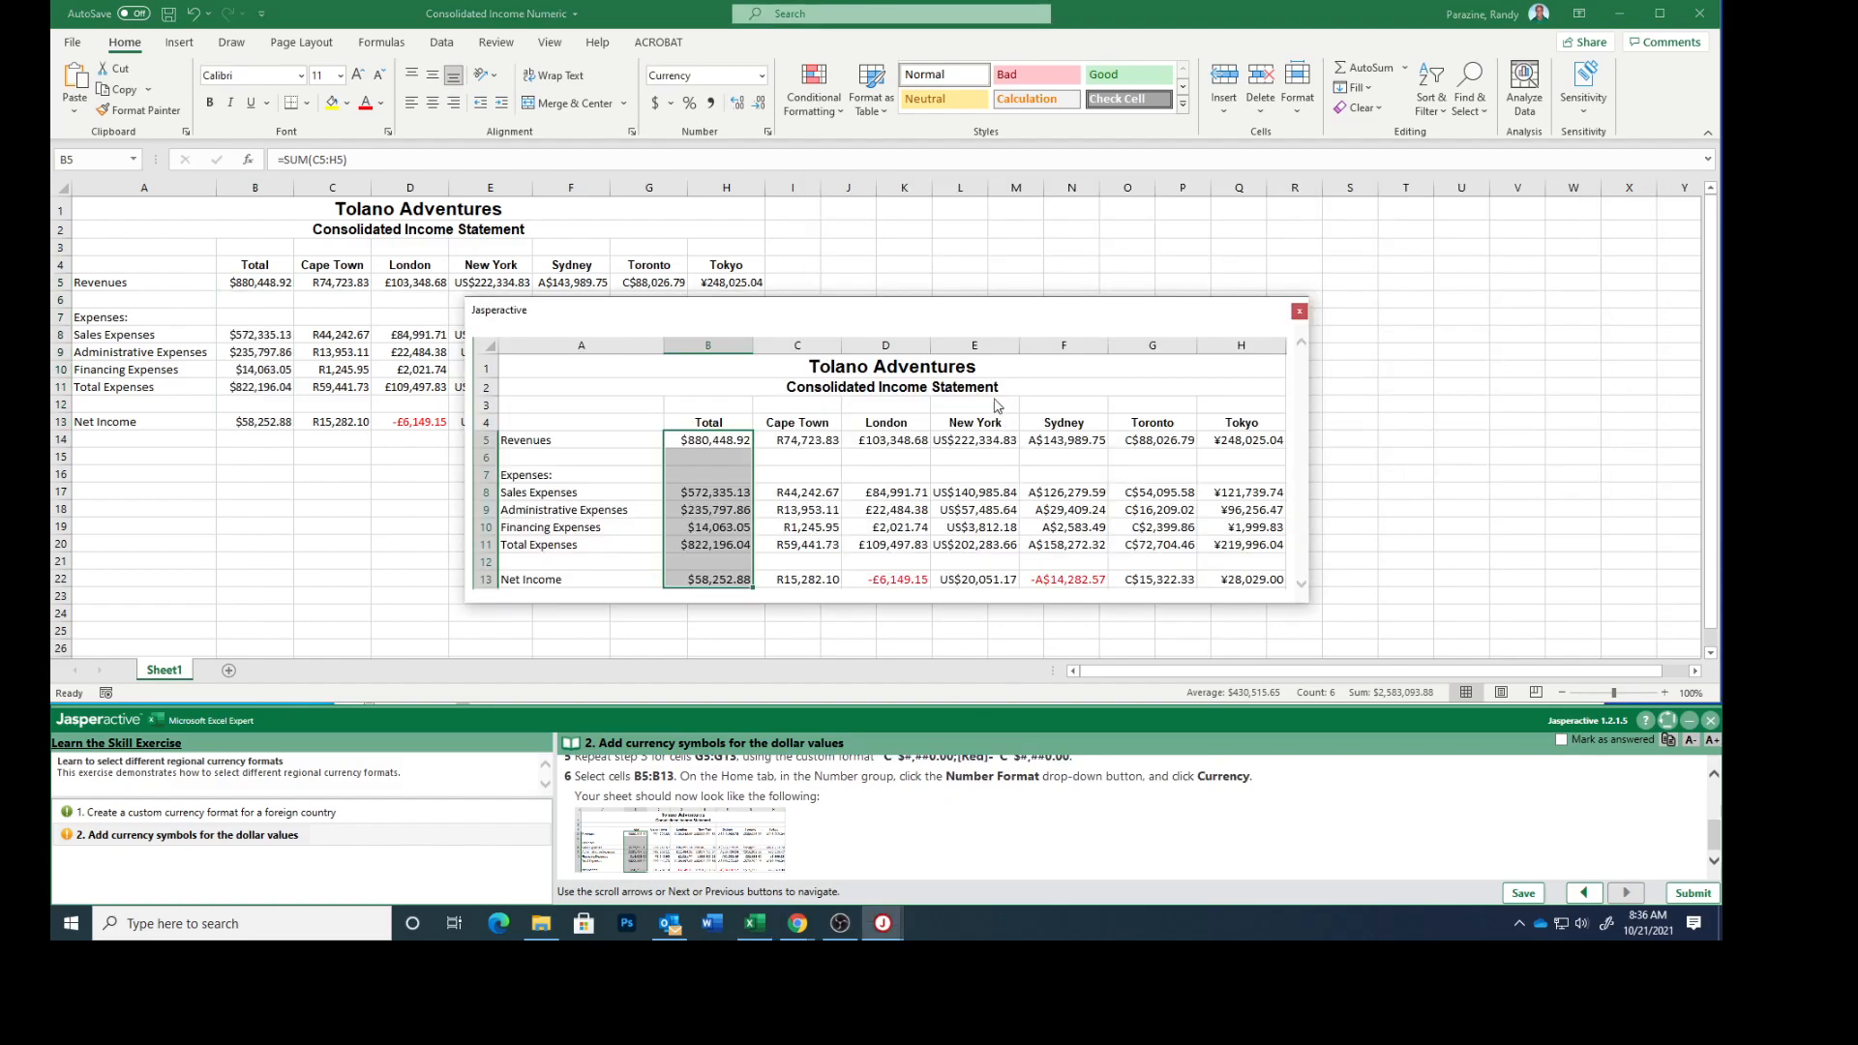
drag(956, 312, 1279, 205)
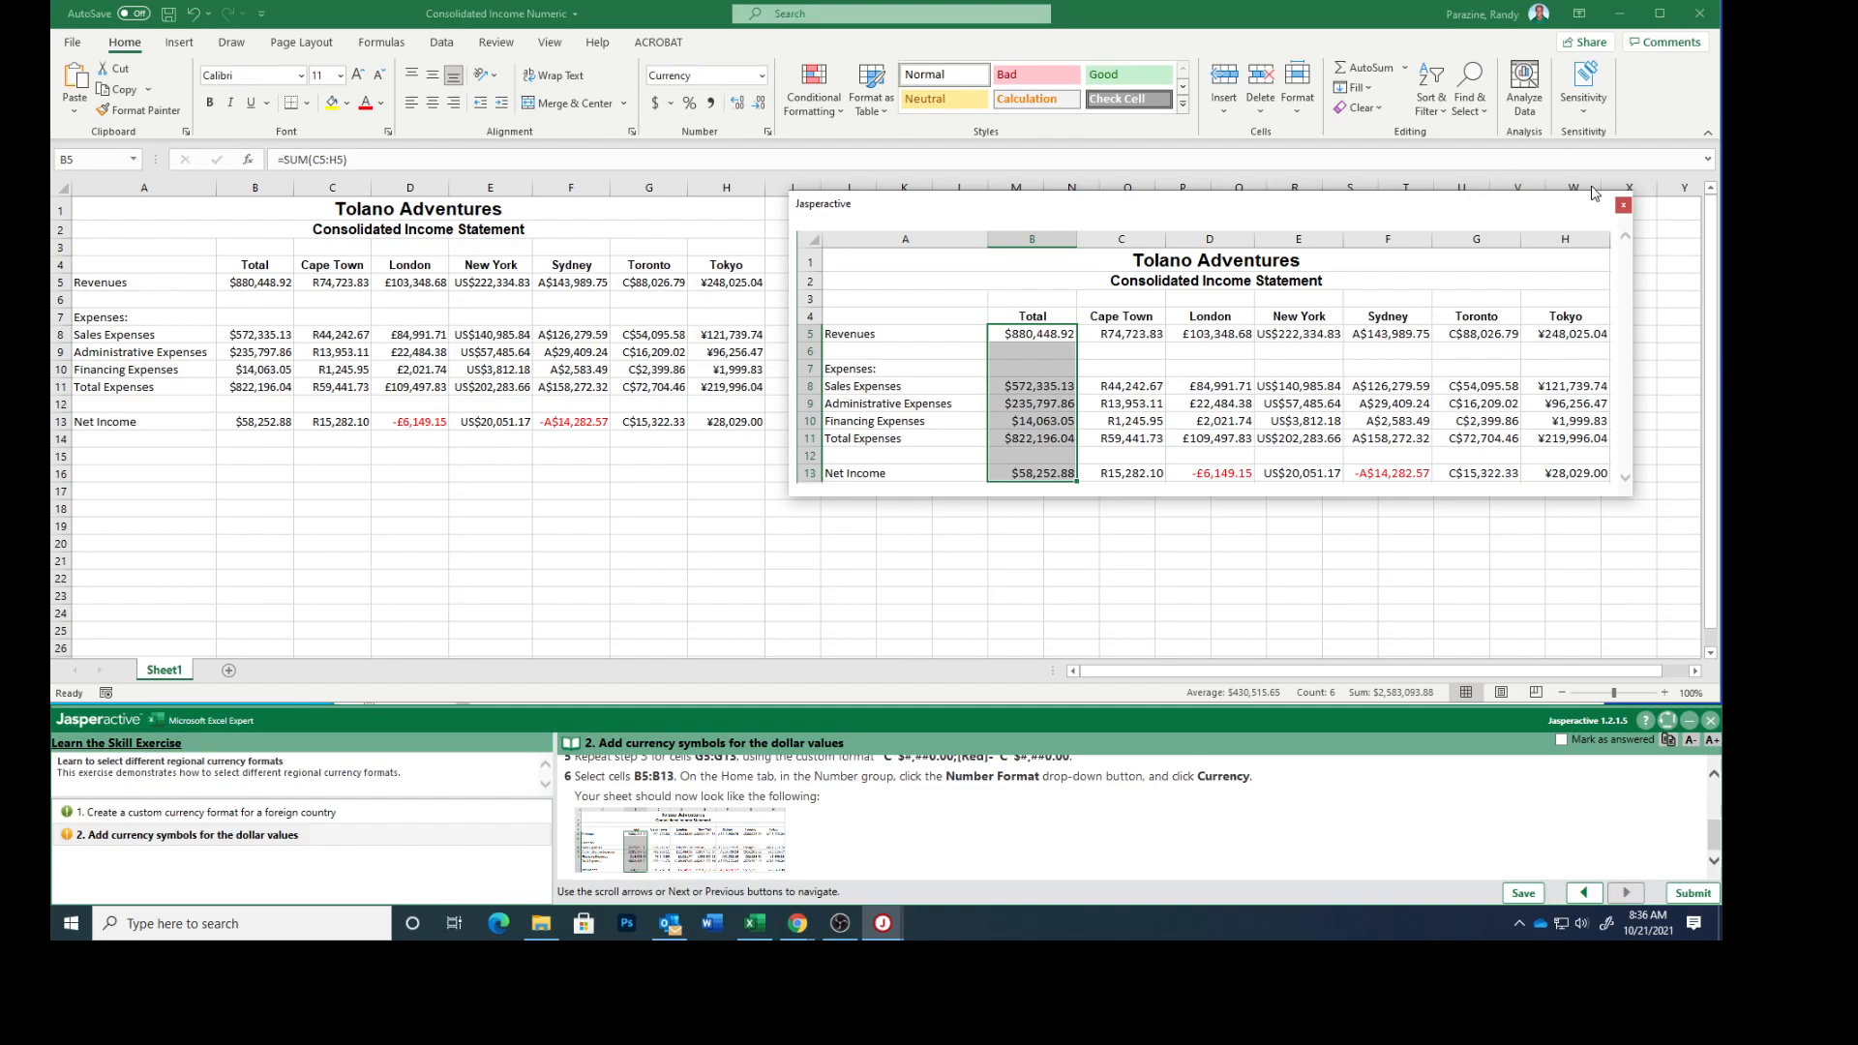
click(1622, 206)
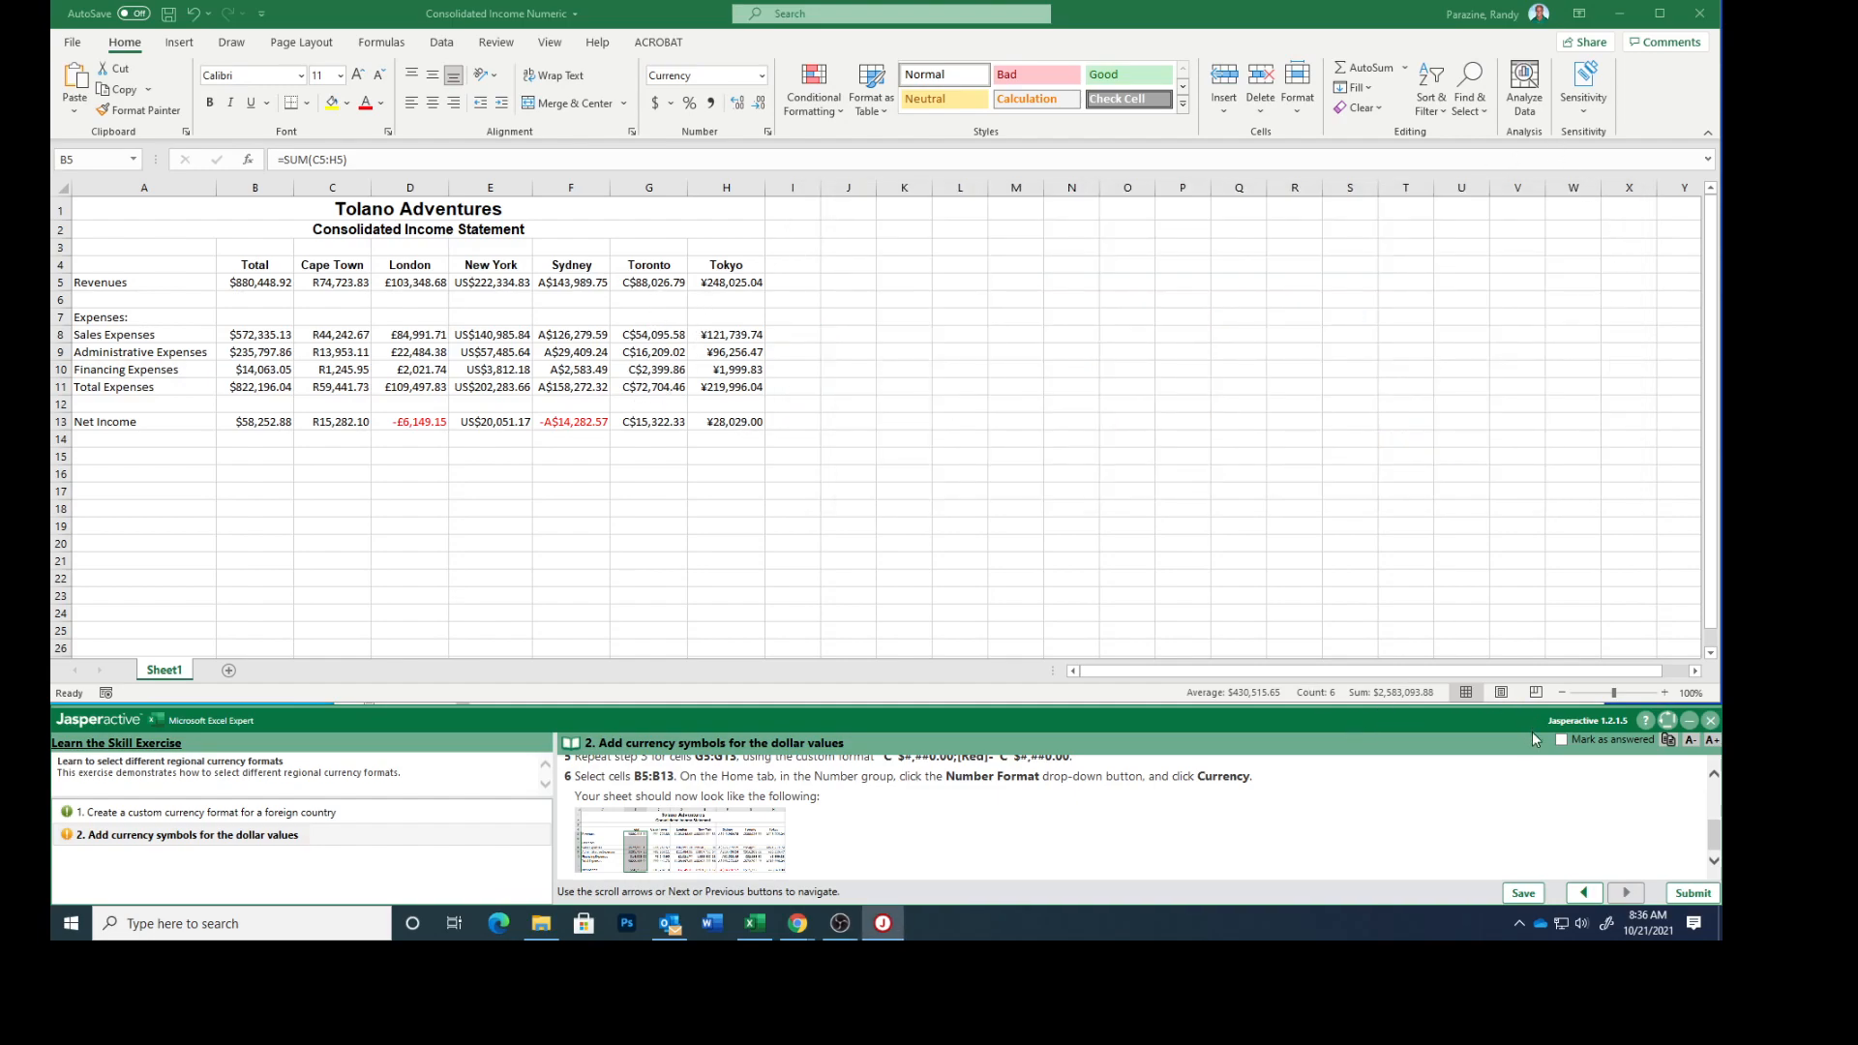
- Mark the "Add currency symbols for the dollar values" task as answered and submit the exercise for scoring
click(1560, 741)
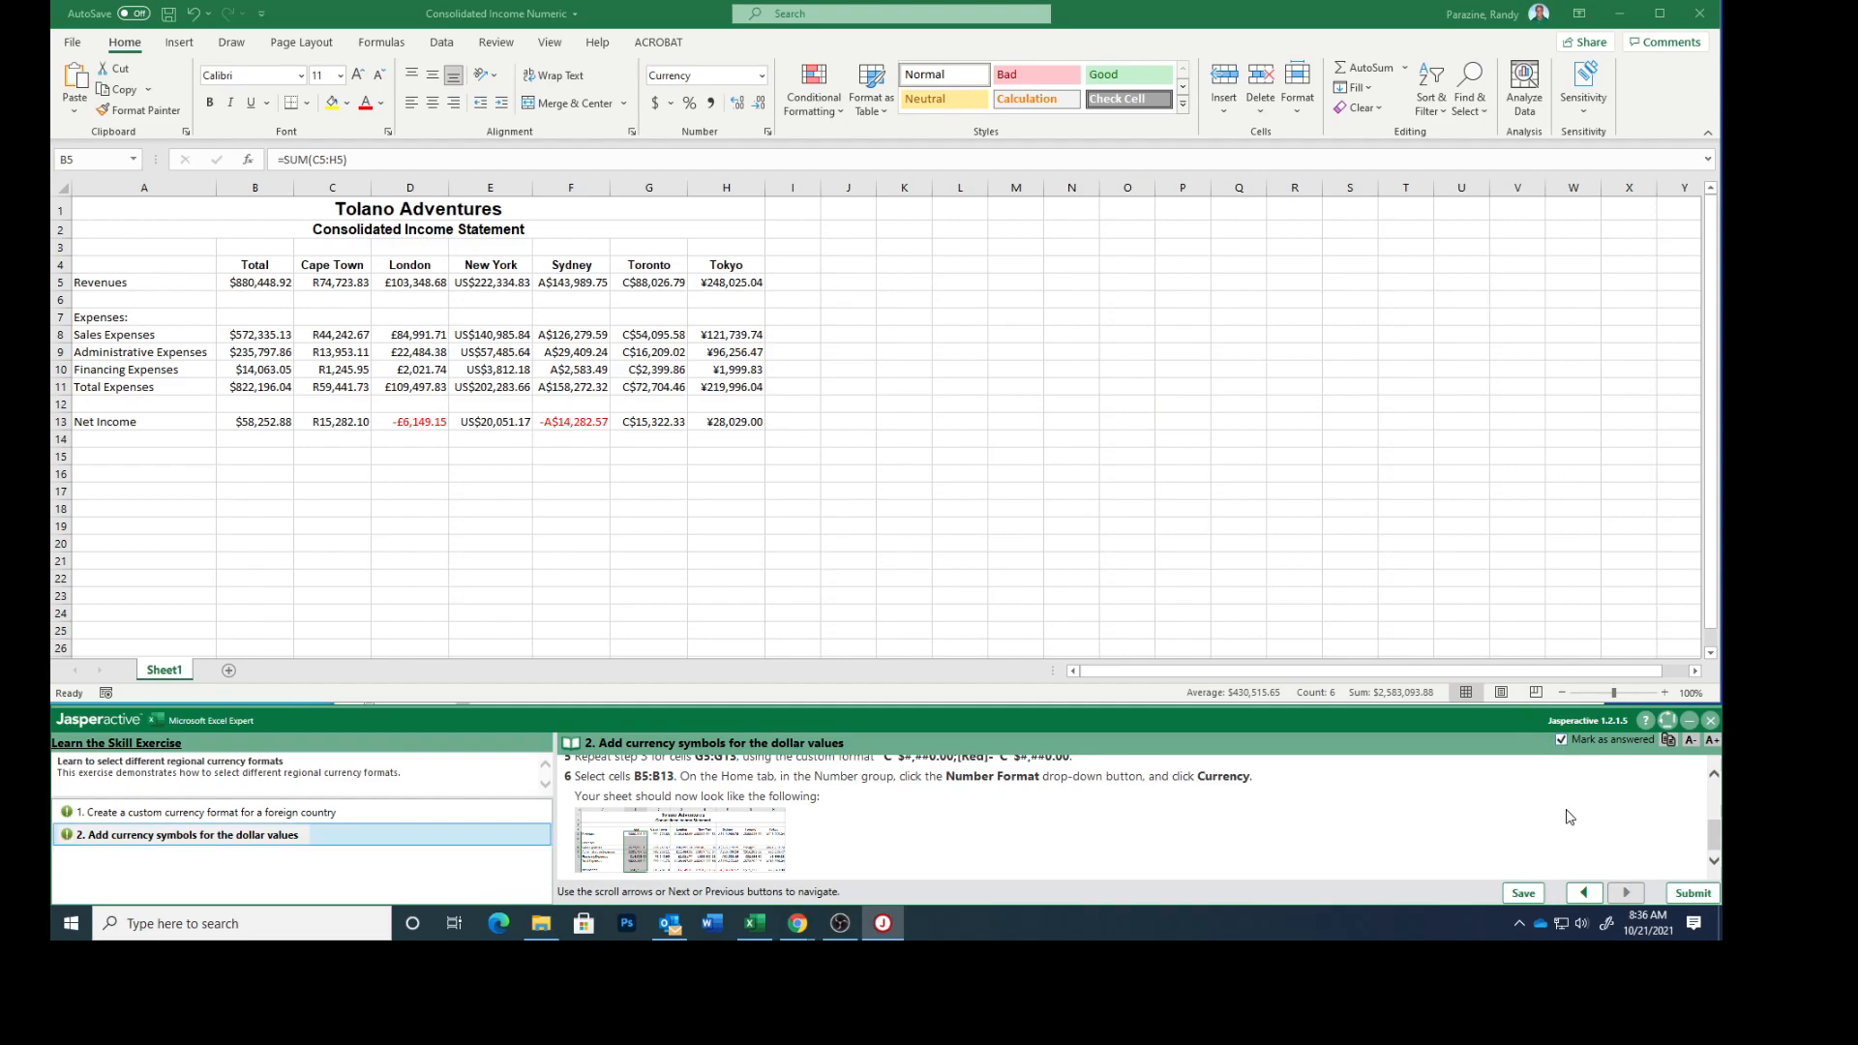
click(1693, 893)
click(965, 525)
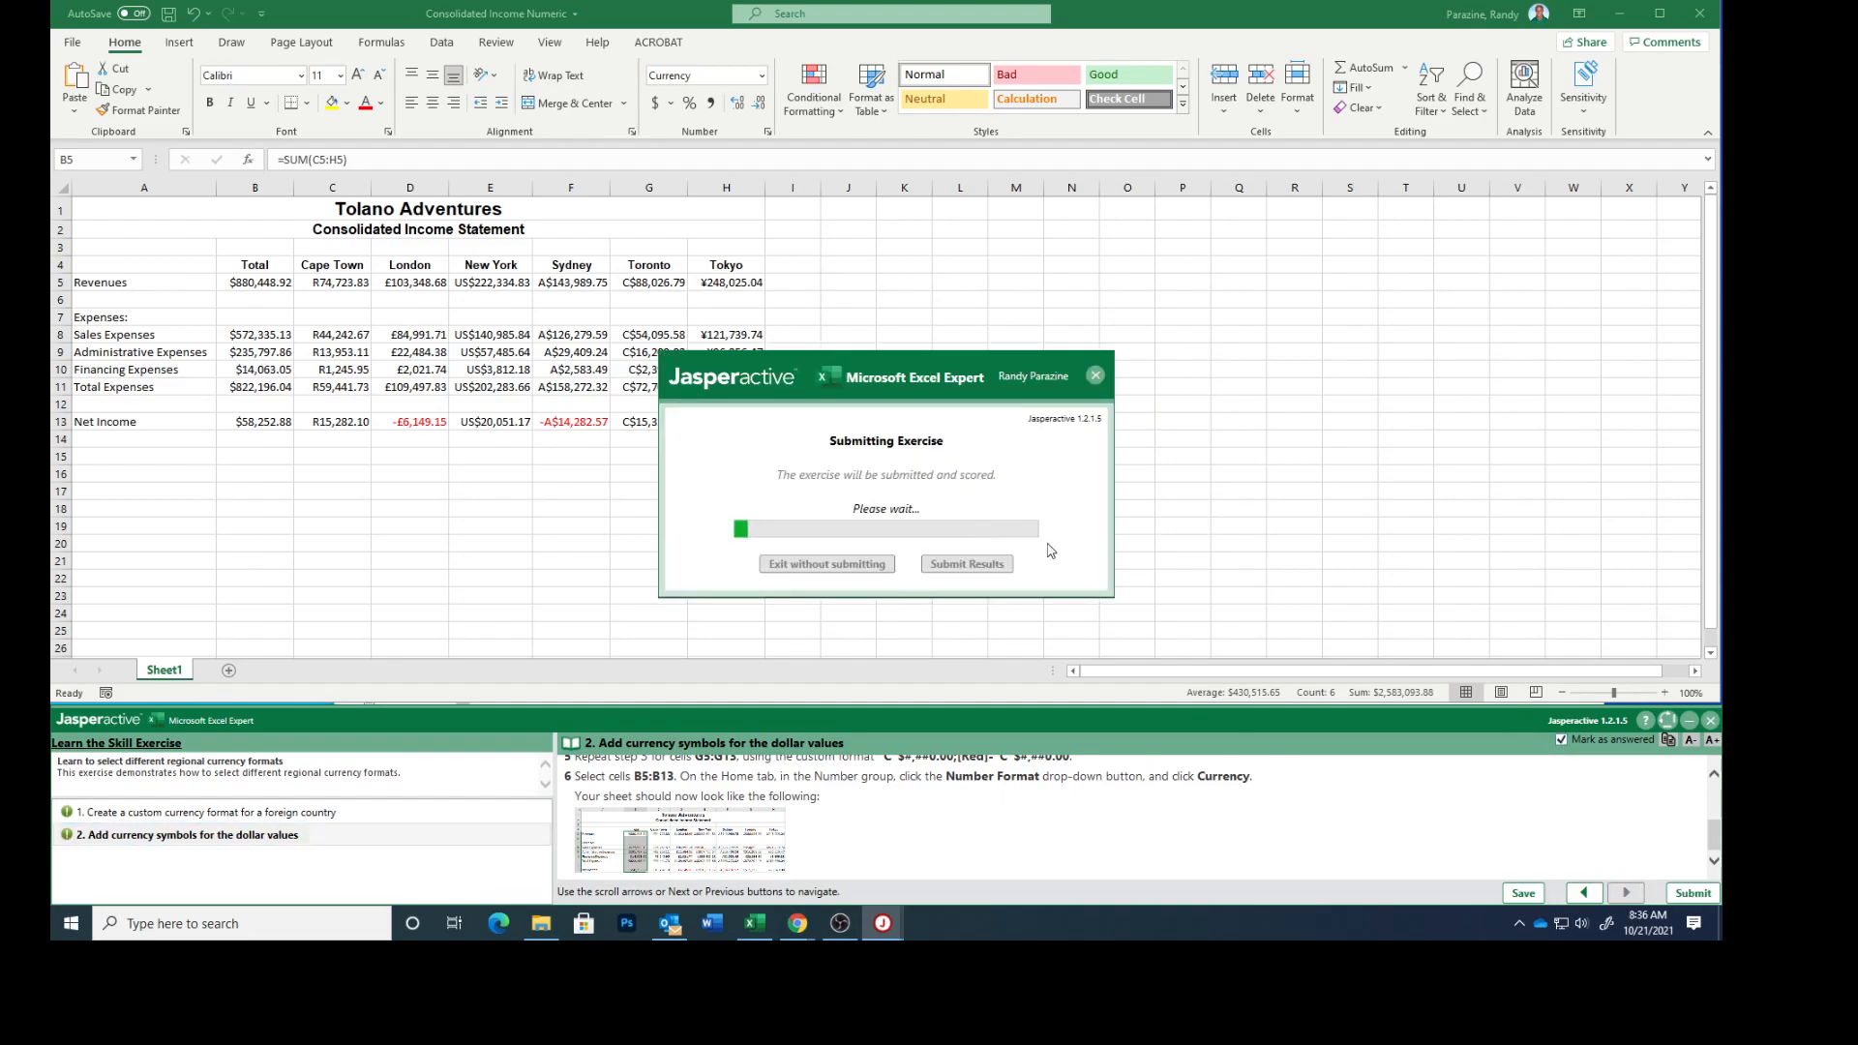